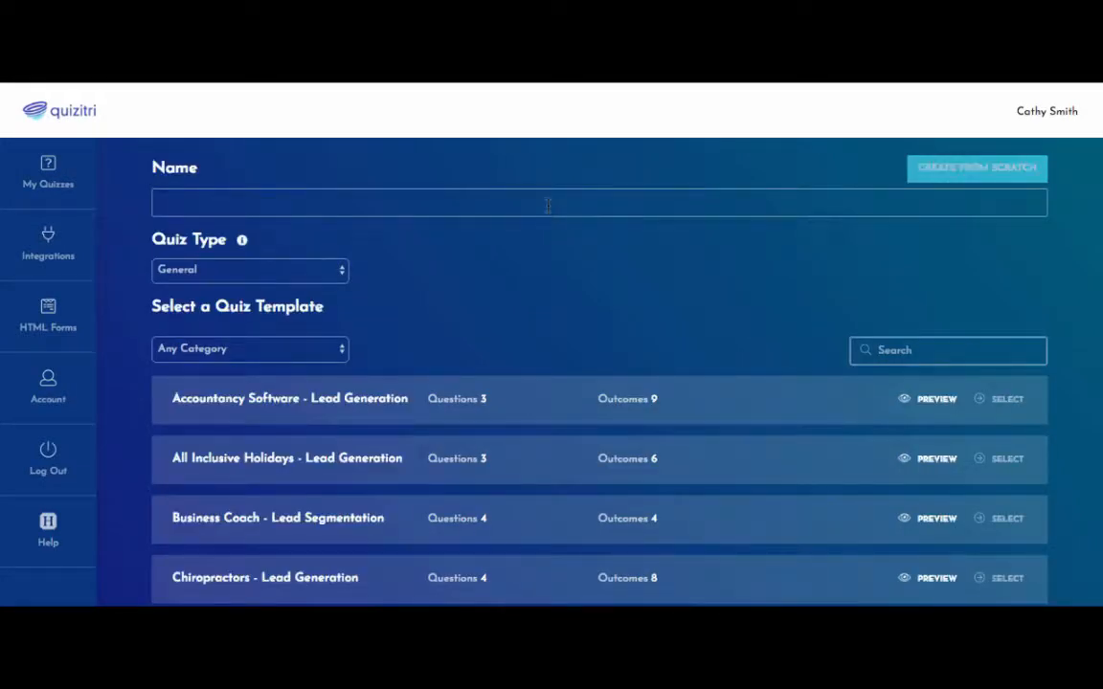
Name the new quiz 'Demo Consulting', keep Quiz Type General, and create it from scratch.
left_click(548, 203)
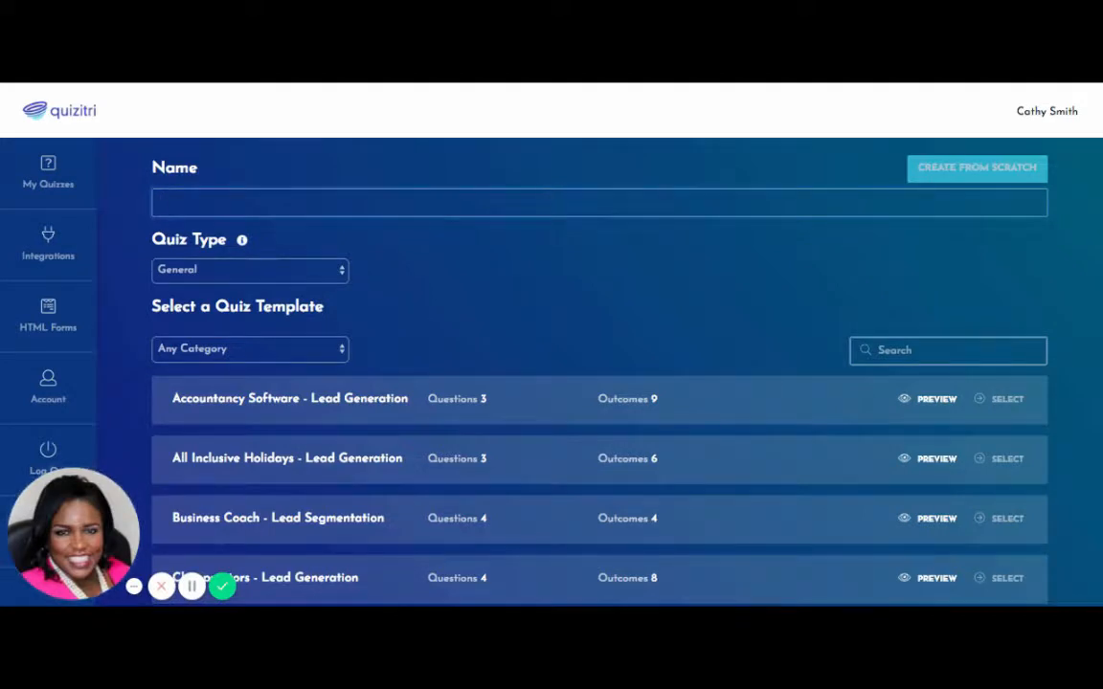
type("Demo ")
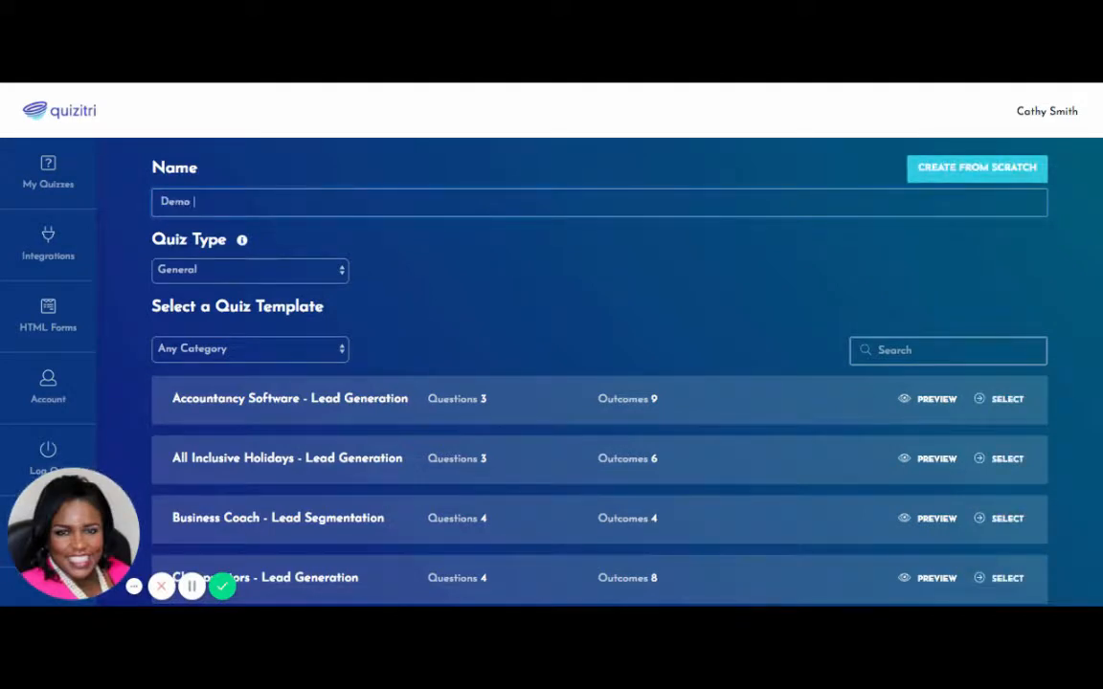
type("Consulting")
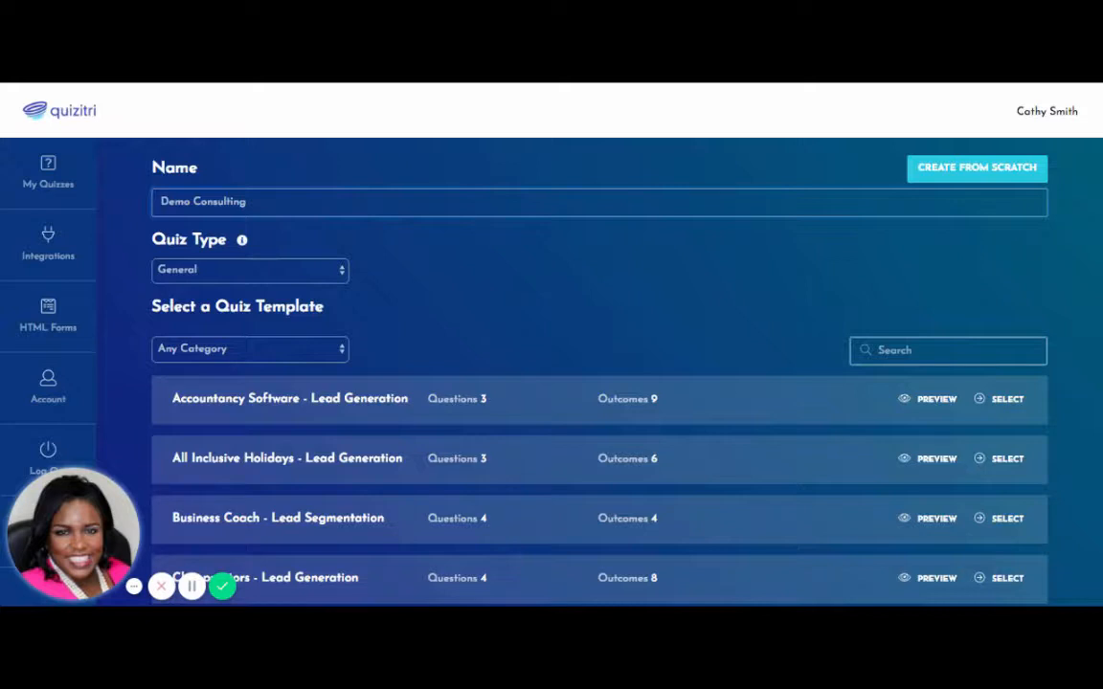
left_click(341, 270)
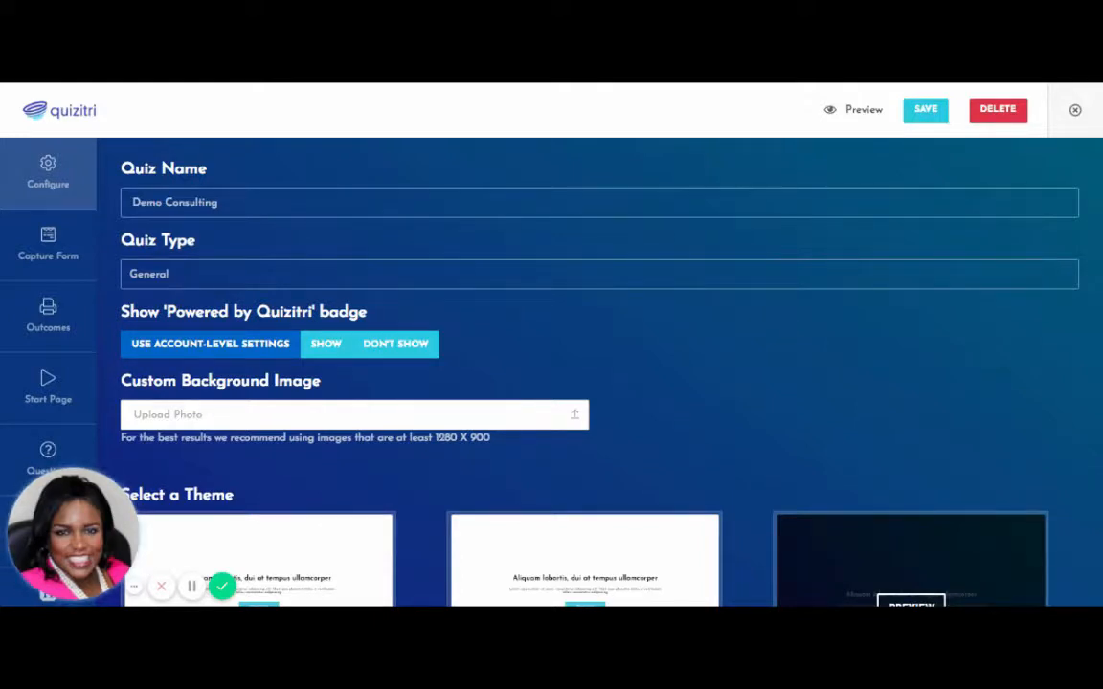
Hide the 'Powered by Quizitri' badge and scroll to the Custom Background Image setting.
left_click(419, 351)
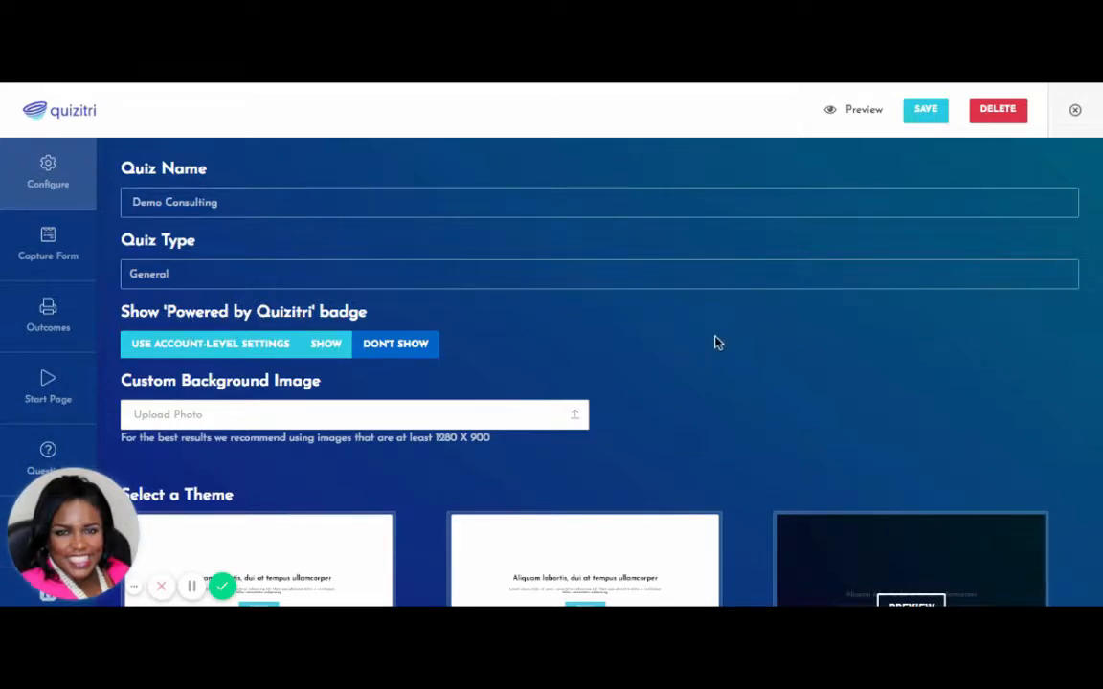
scroll(718, 342, "down", 3)
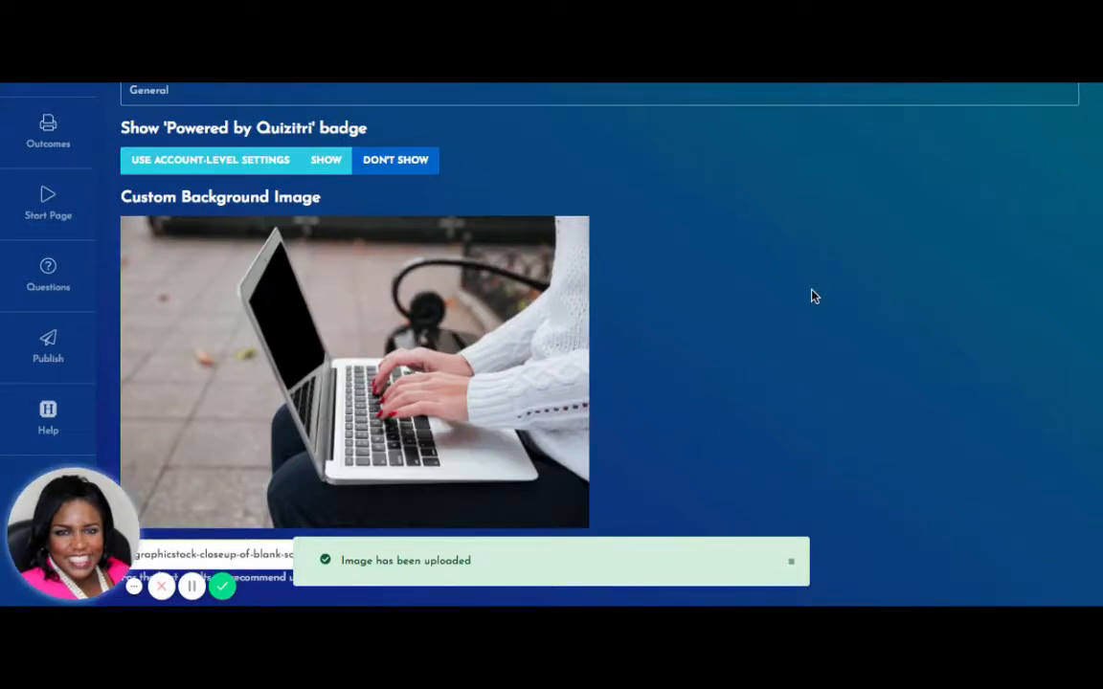
scroll(812, 296, "down", 1)
scroll(829, 283, "down", 2)
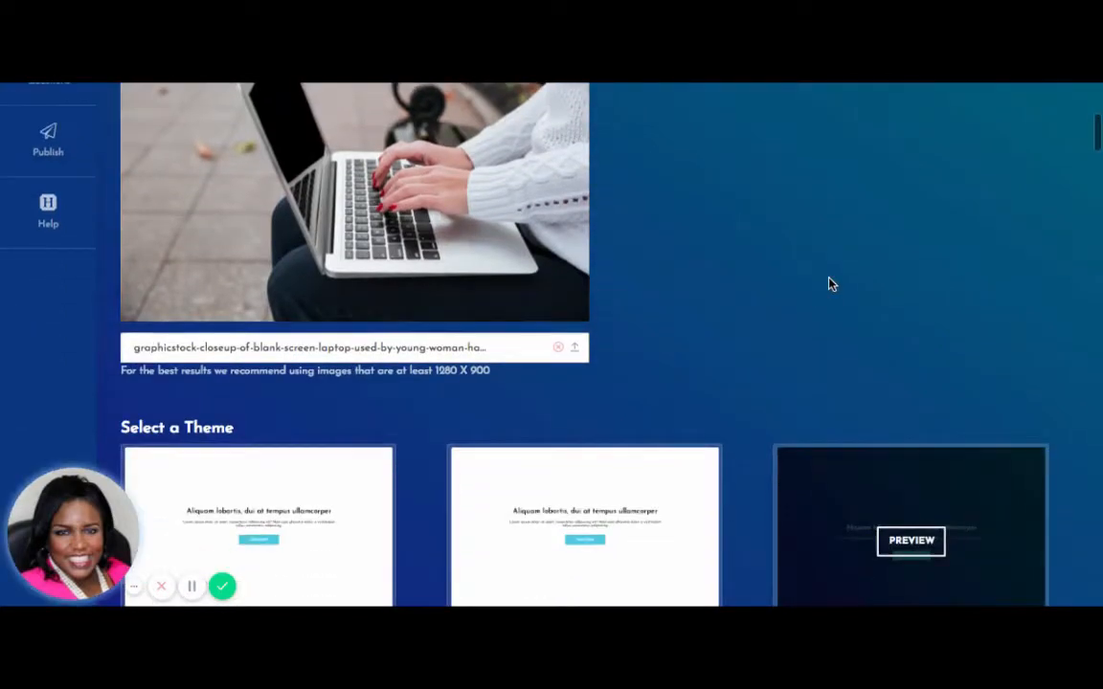
scroll(830, 283, "down", 5)
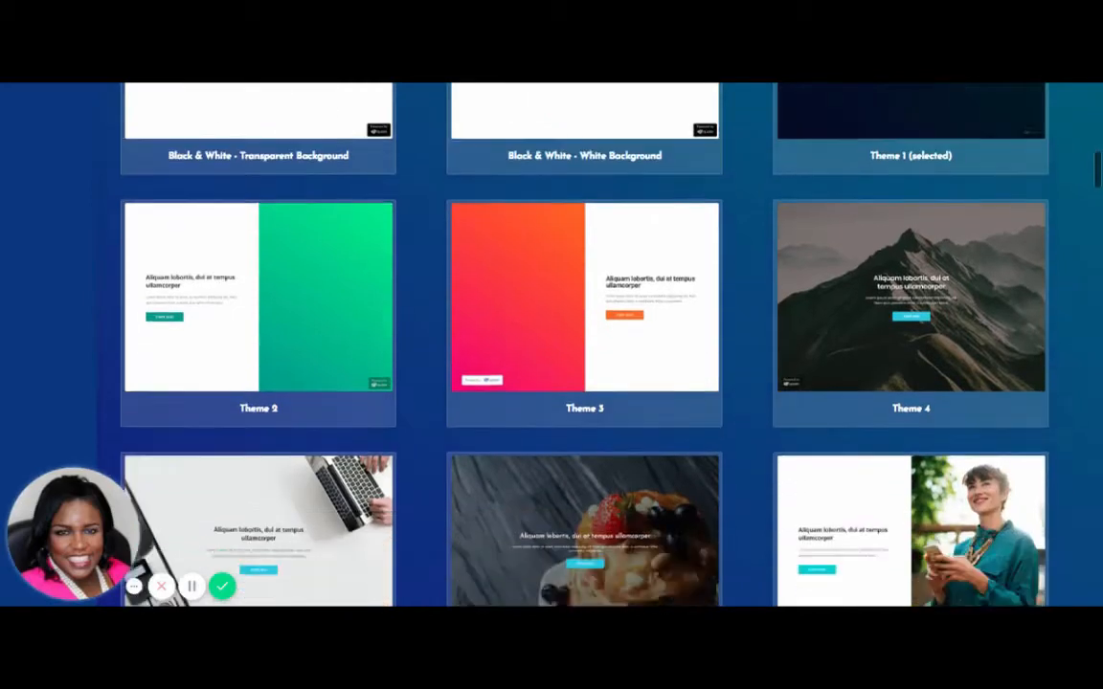
scroll(830, 284, "down", 4)
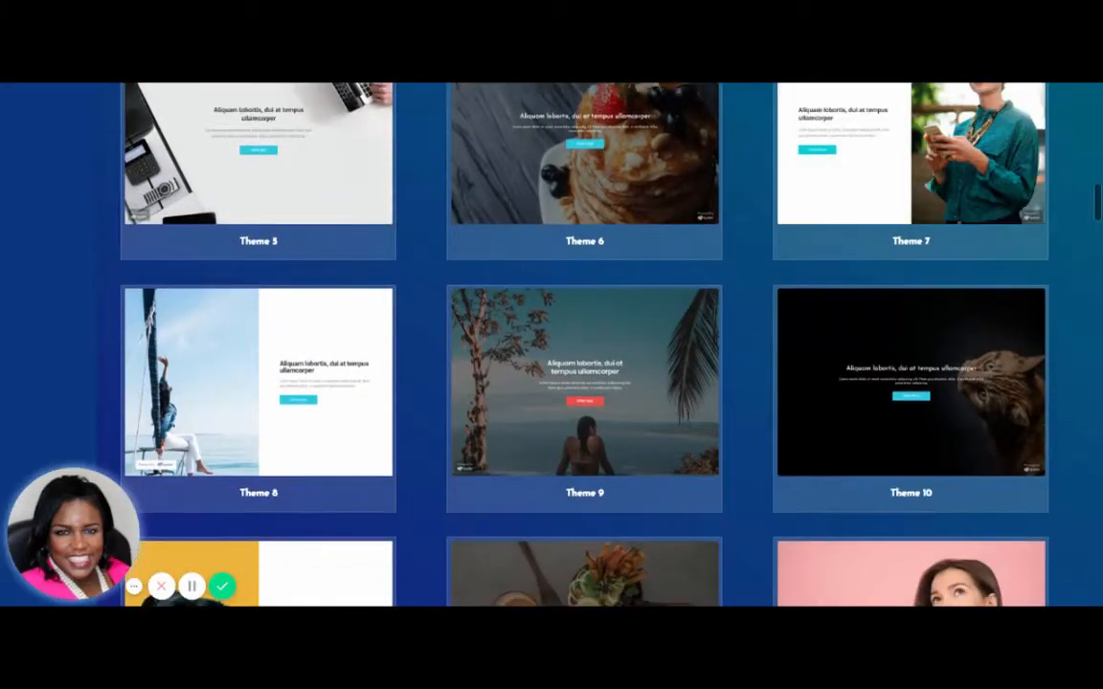
scroll(830, 284, "down", 5)
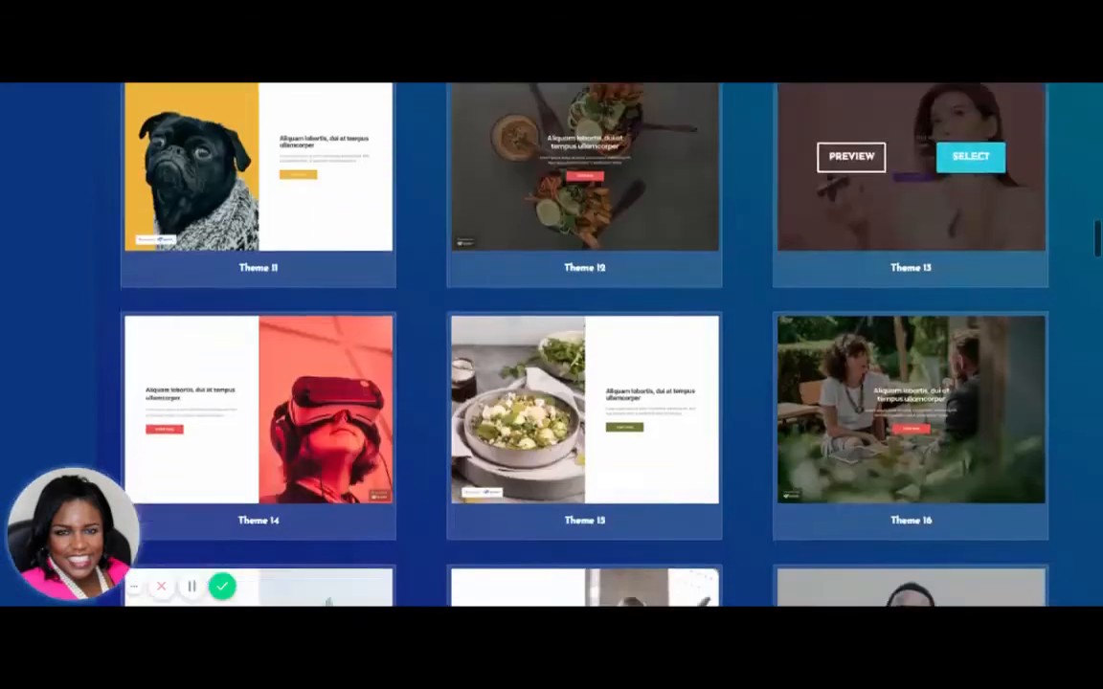
scroll(830, 283, "down", 5)
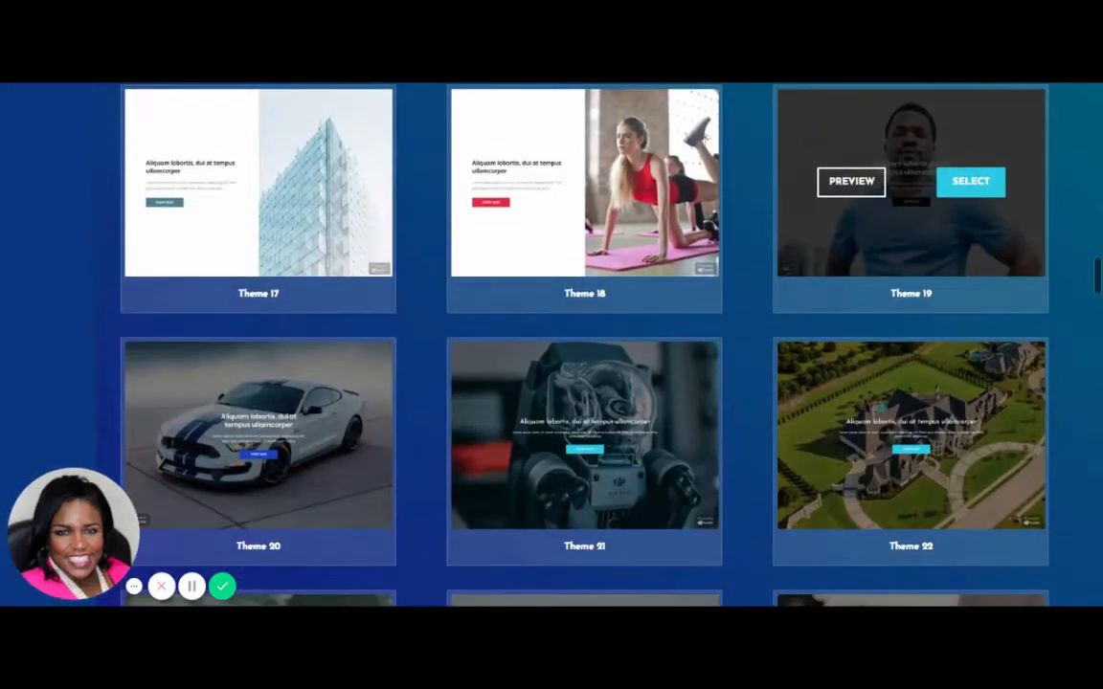
scroll(830, 283, "down", 2)
scroll(909, 191, "down", 5)
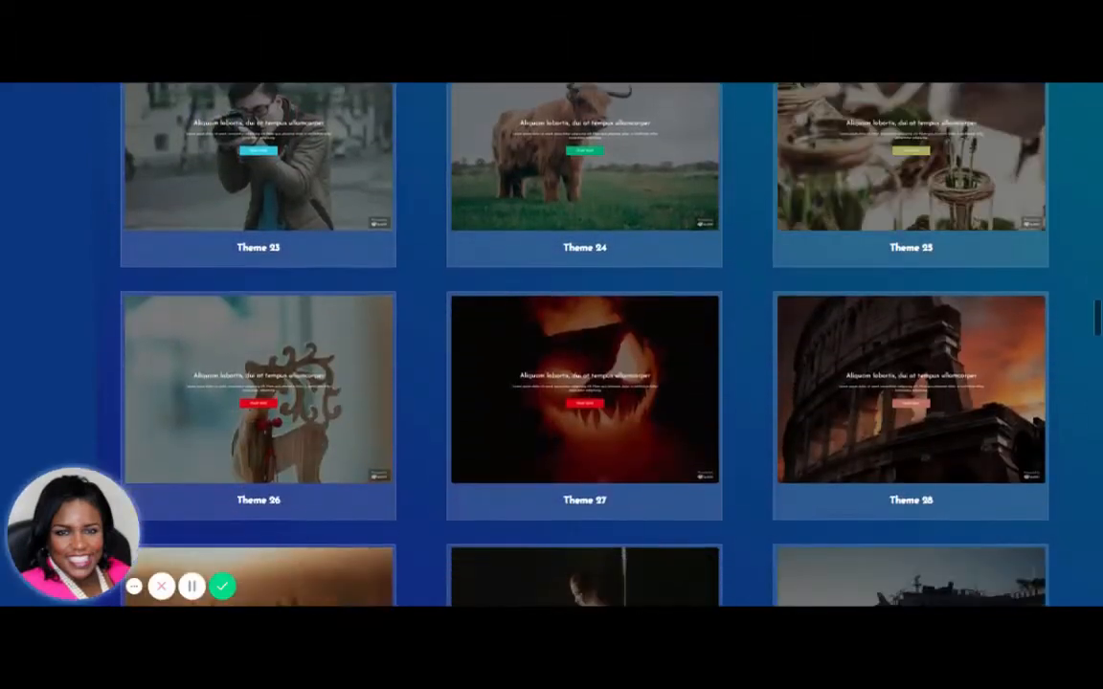
scroll(909, 316, "down", 4)
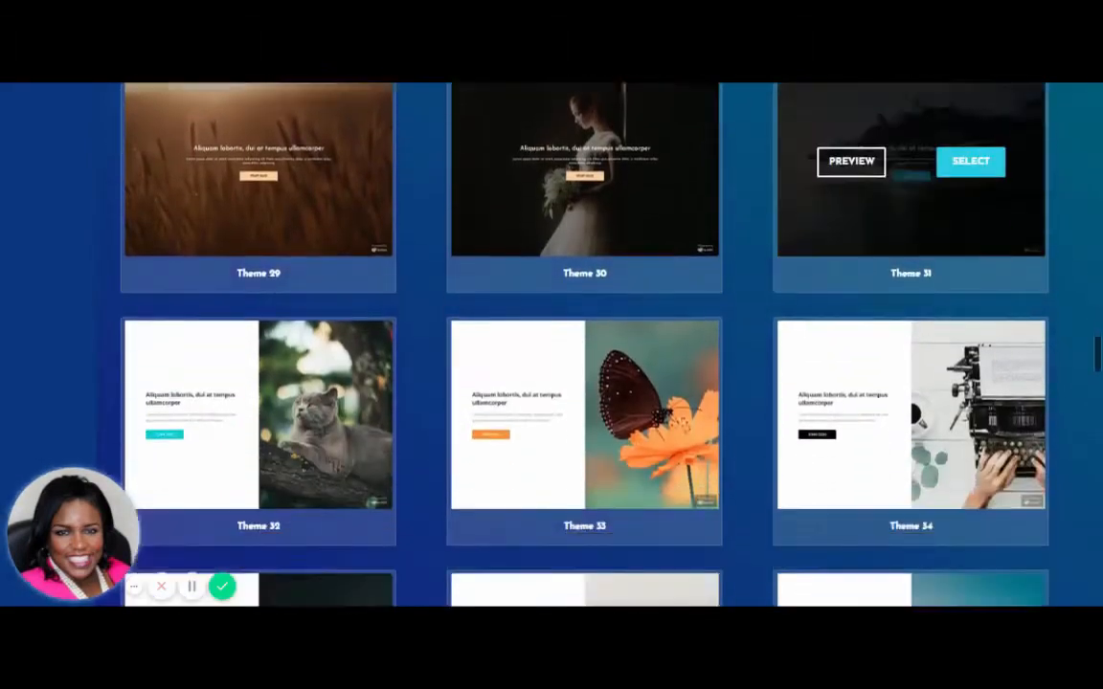
scroll(910, 431, "down", 1)
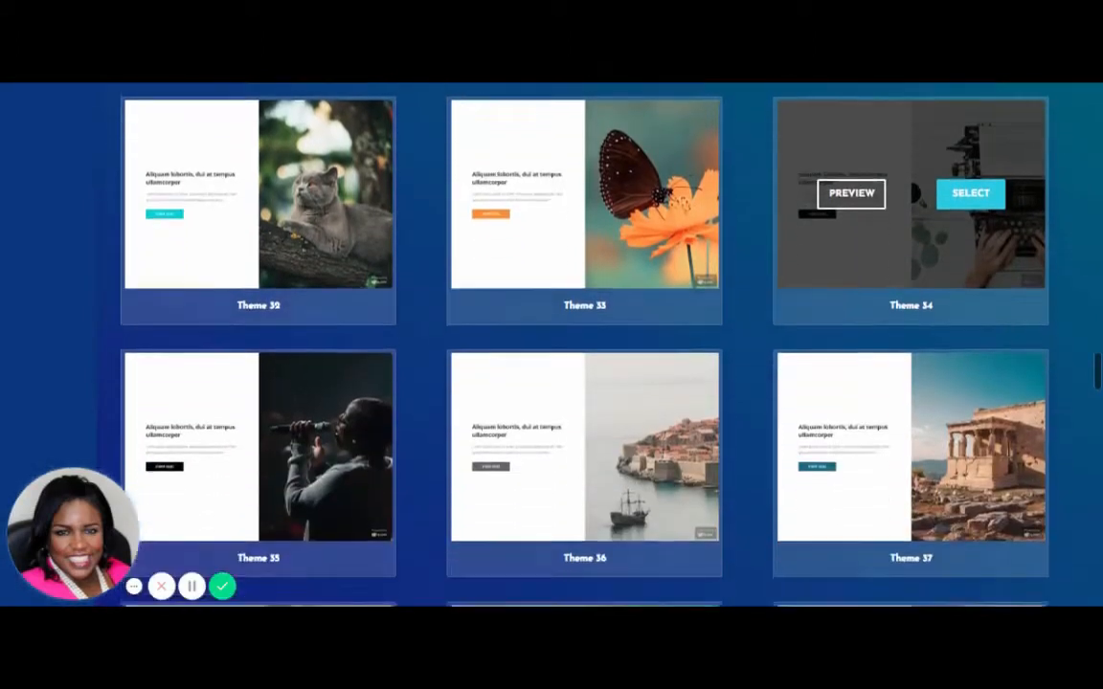
scroll(910, 431, "up", 4)
scroll(819, 456, "up", 8)
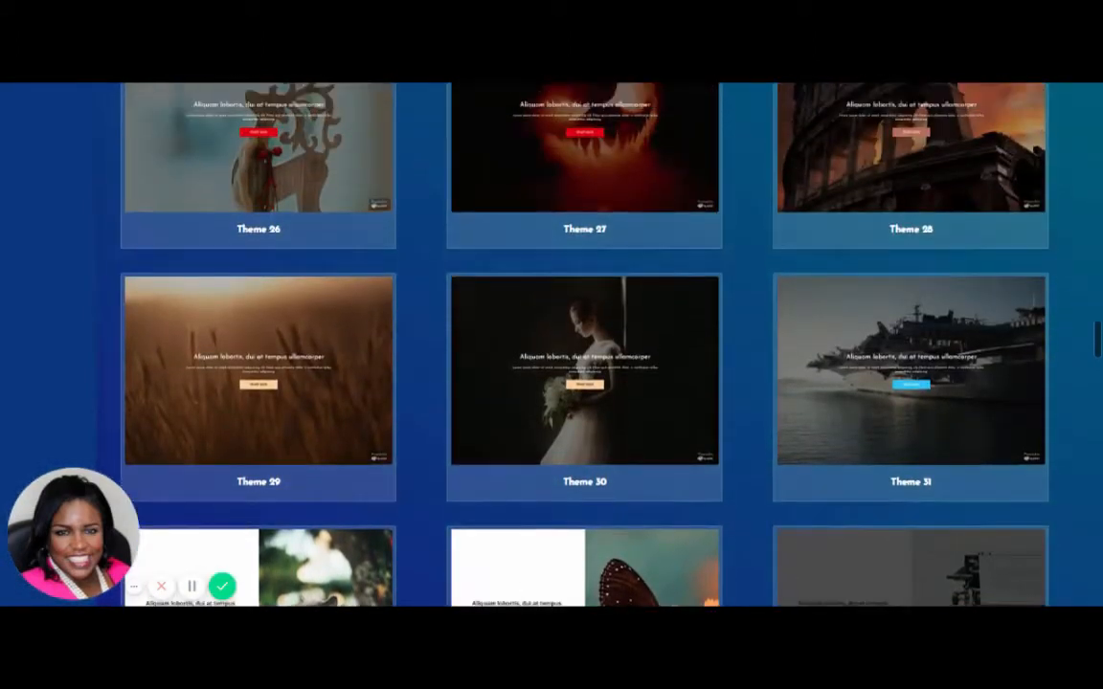
scroll(909, 239, "up", 7)
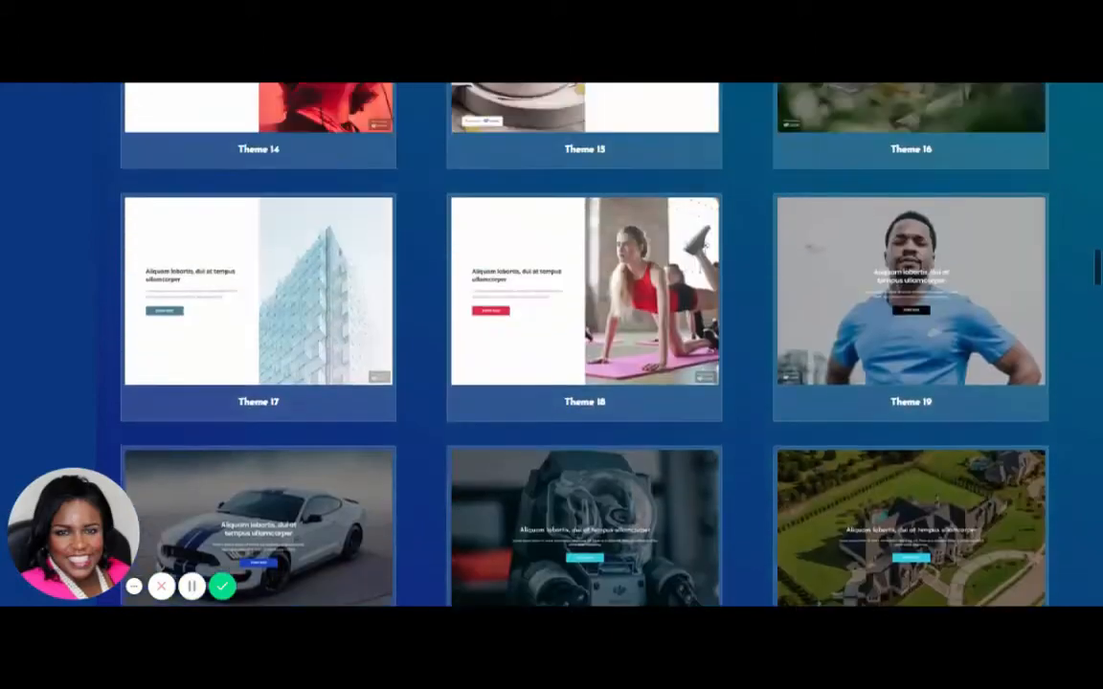
scroll(909, 287, "up", 4)
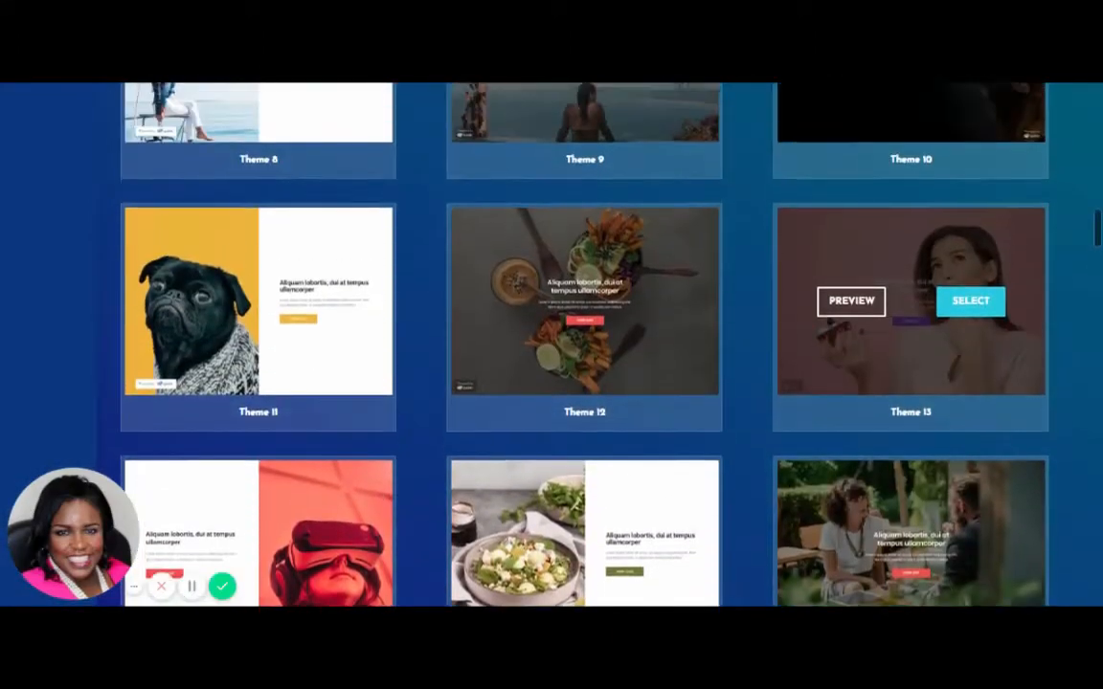
scroll(910, 364, "up", 6)
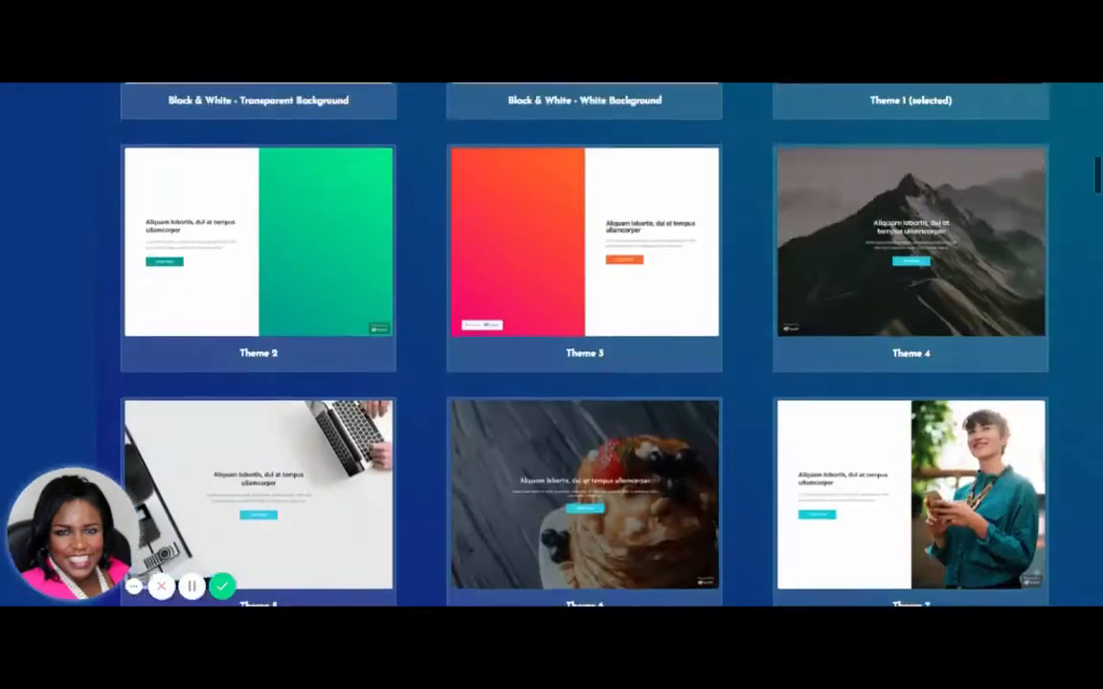
scroll(670, 431, "down", 1)
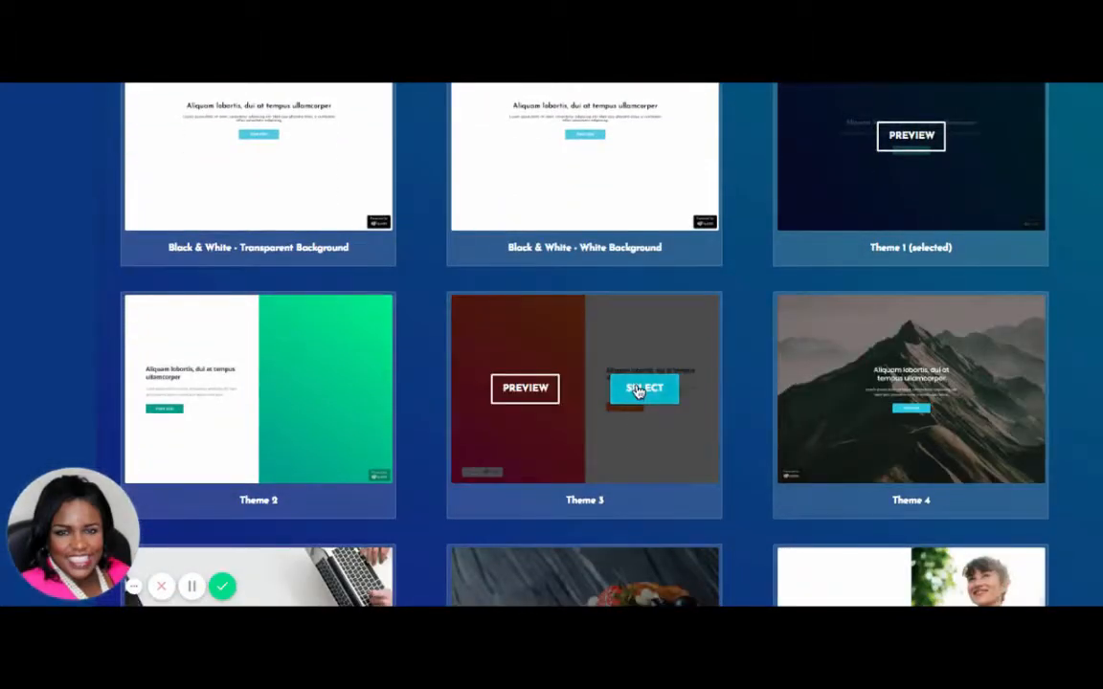
Preview Theme 3 and apply it to the Demo Consulting quiz.
left_click(644, 387)
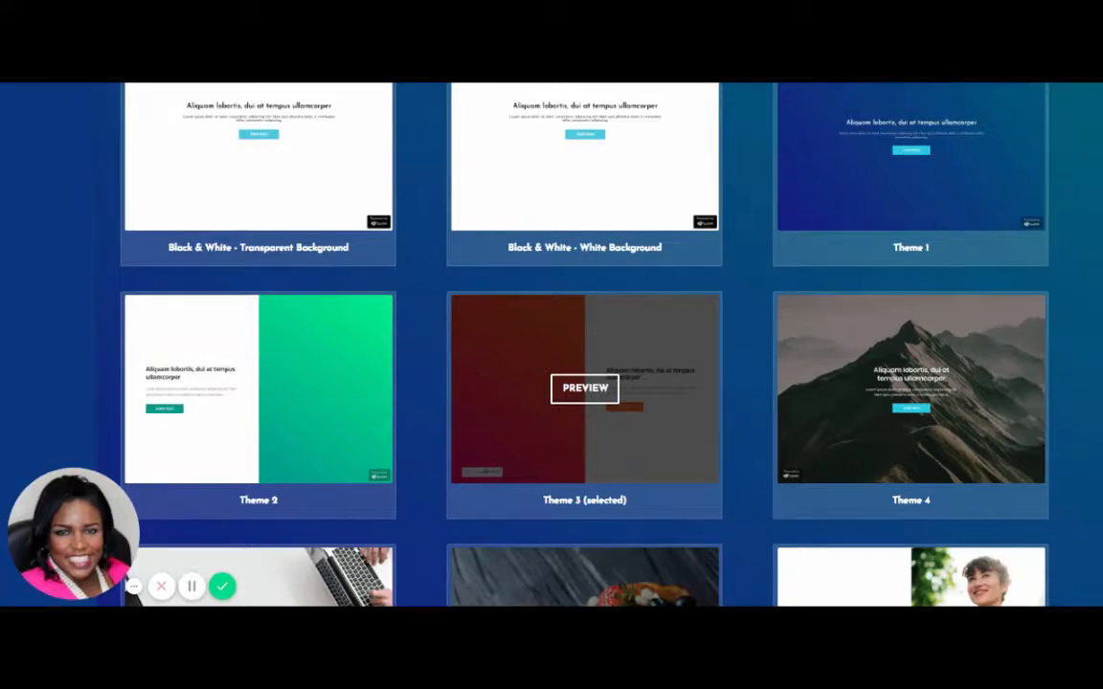
left_click(596, 395)
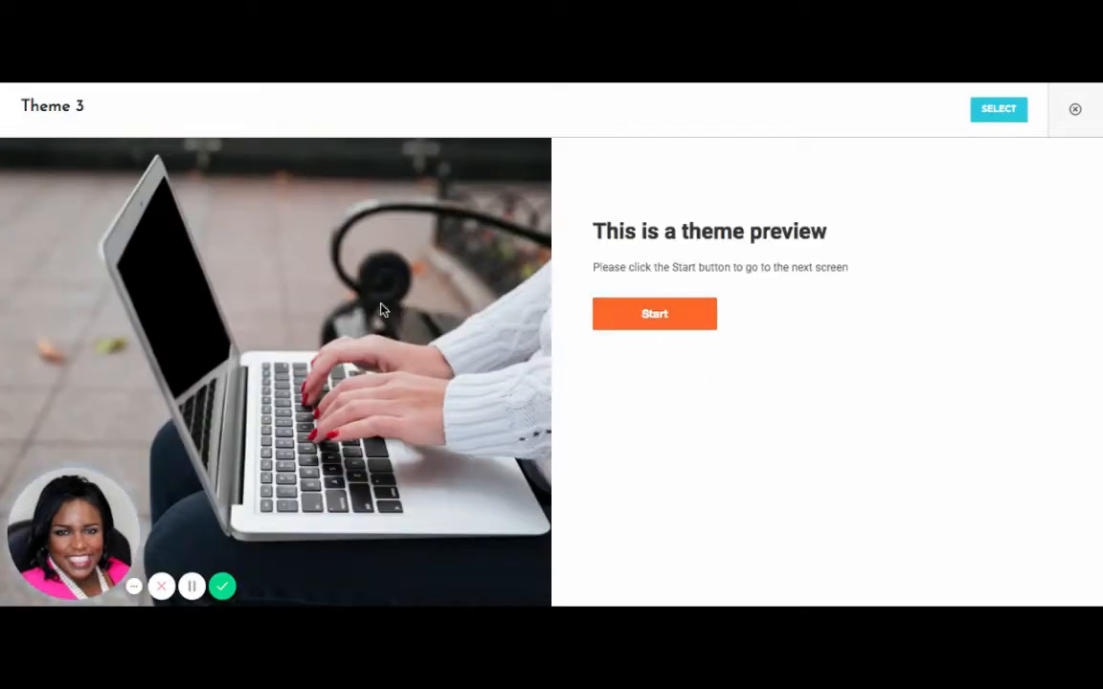
left_click(1002, 112)
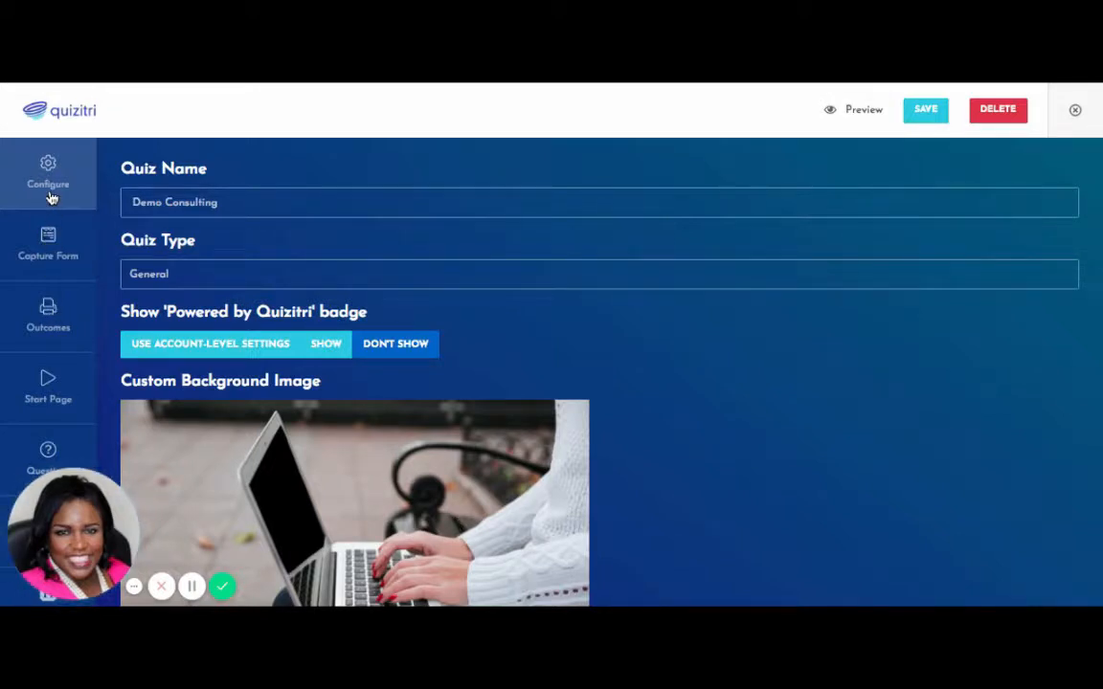
left_click(51, 262)
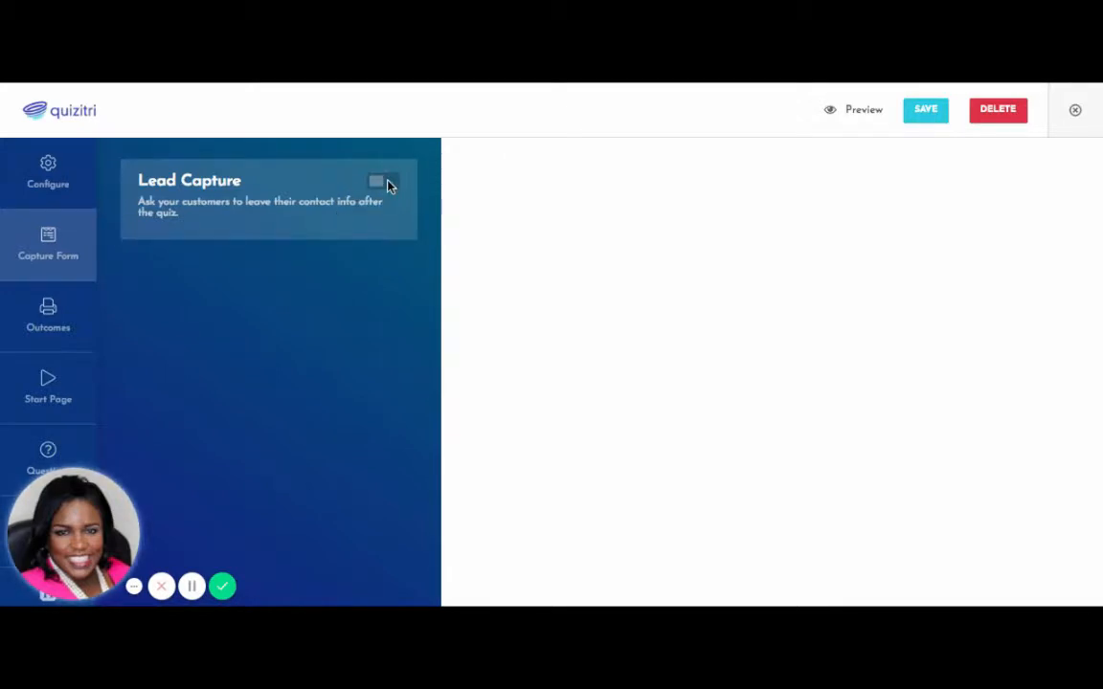
Switch Lead Capture on and review the Skip Option, Capture Name and Integrations settings.
left_click(387, 184)
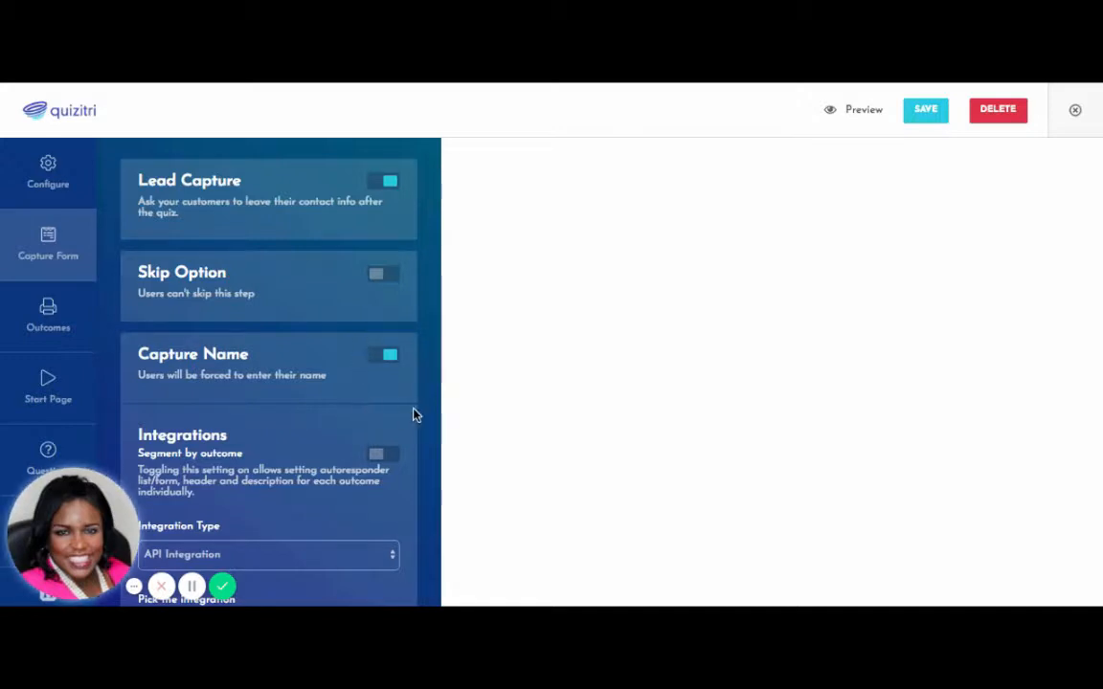
scroll(414, 414, "down", 5)
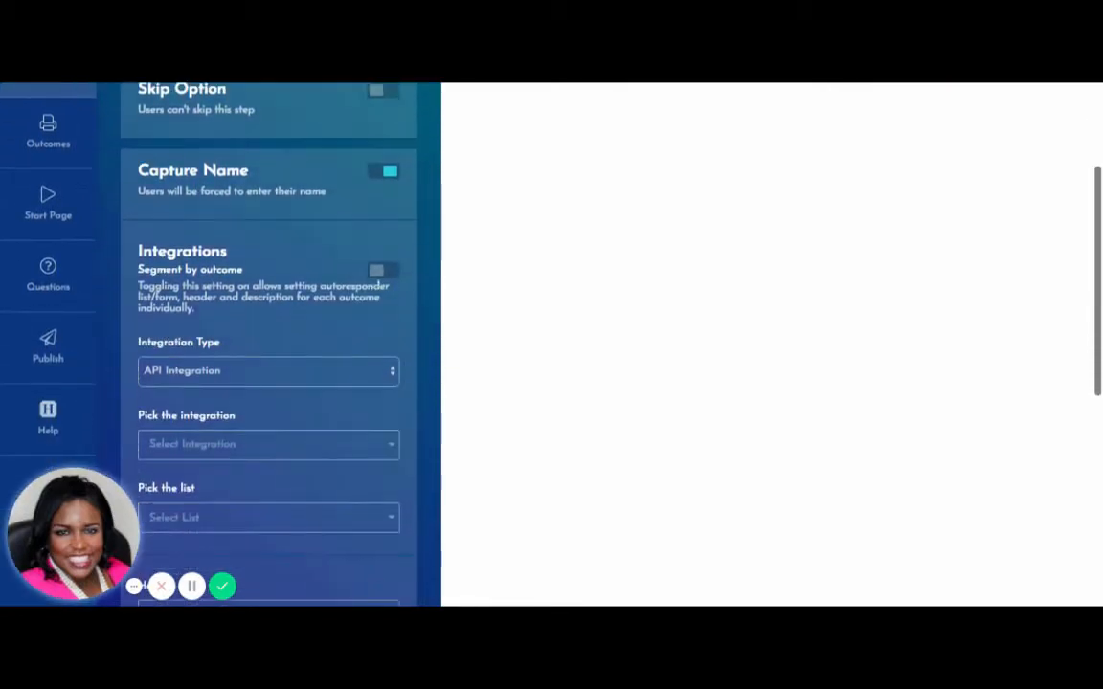
scroll(380, 236, "down", 1)
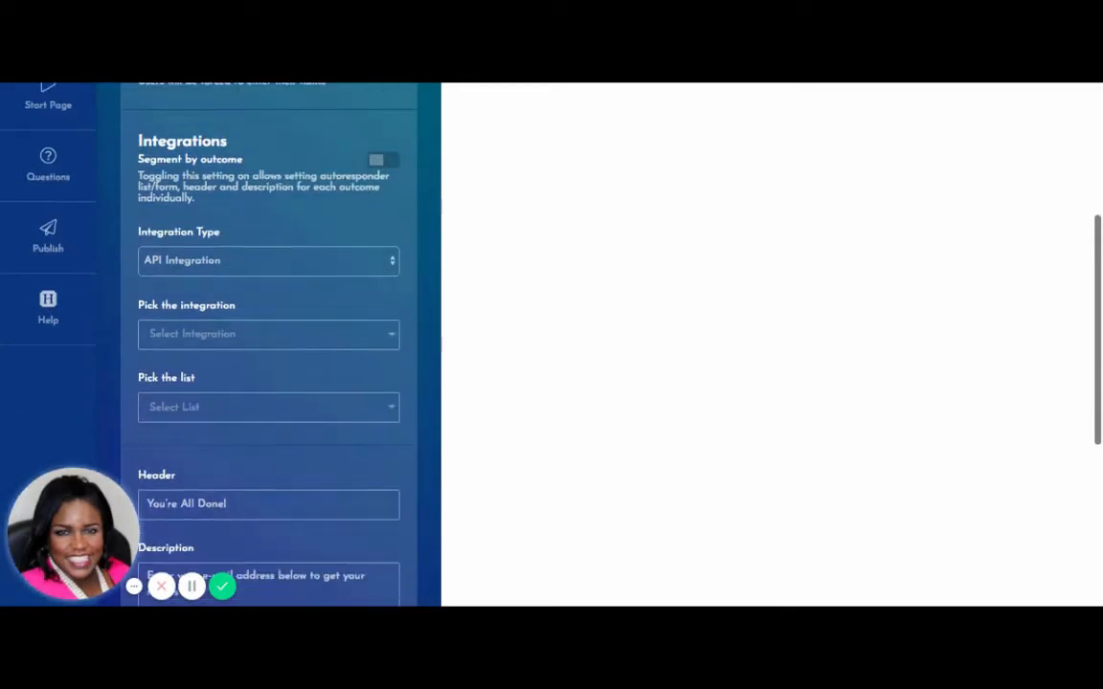
Turn on segmenting by outcome and route leads to Aweber27's SMM IBuzz list.
left_click(387, 165)
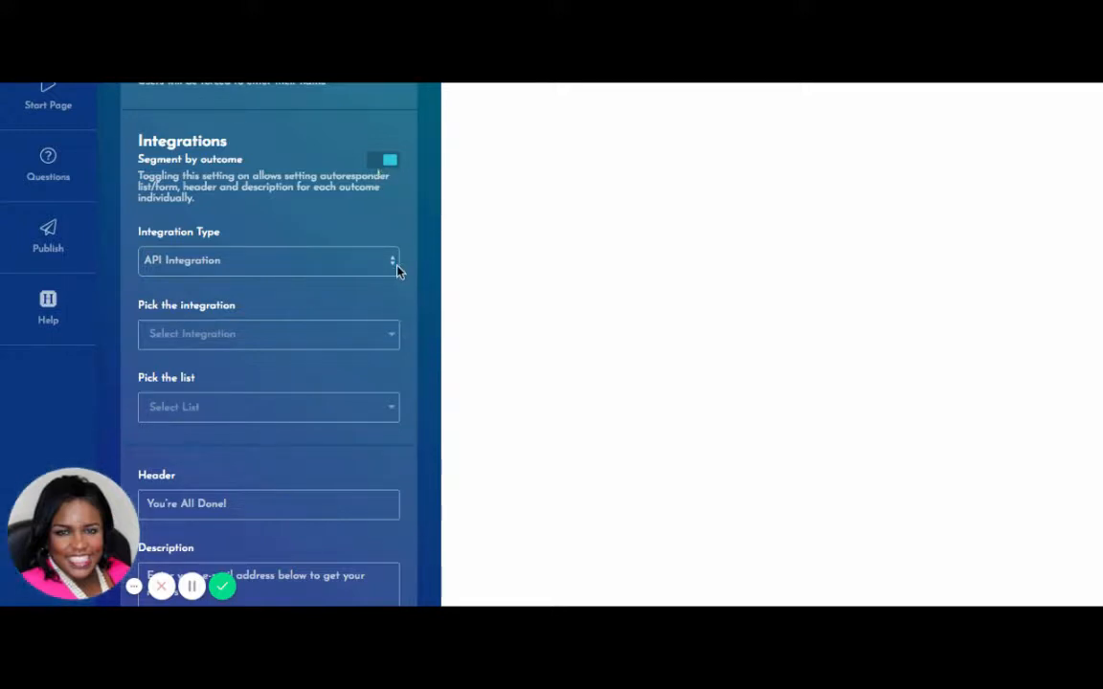
left_click(392, 339)
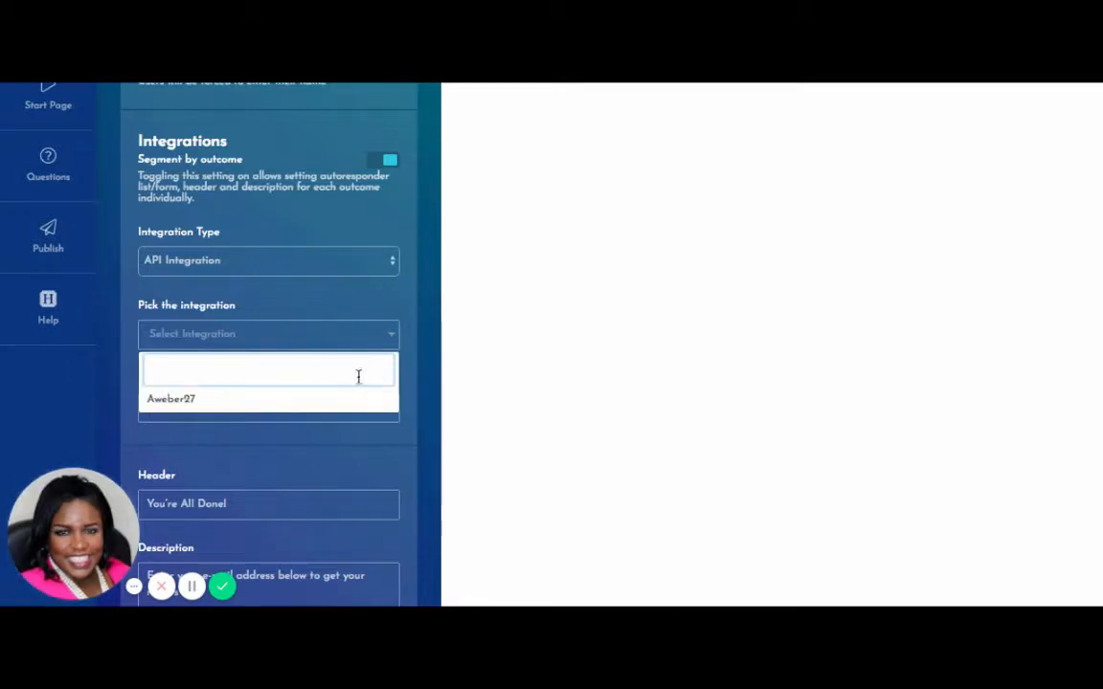
left_click(192, 400)
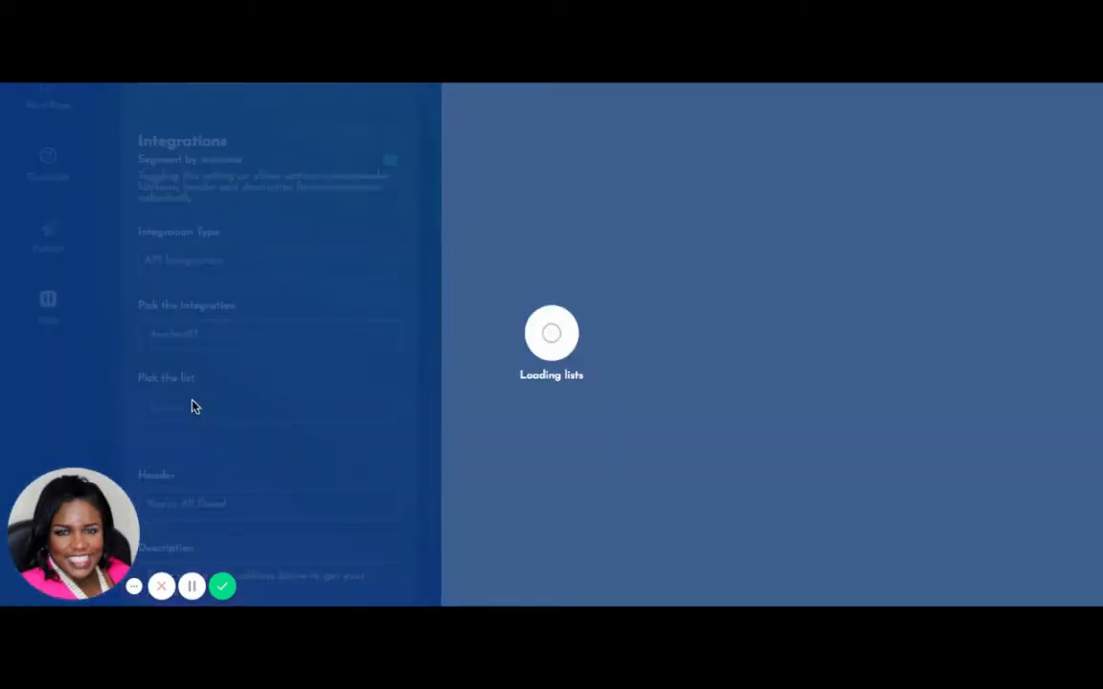
left_click(393, 410)
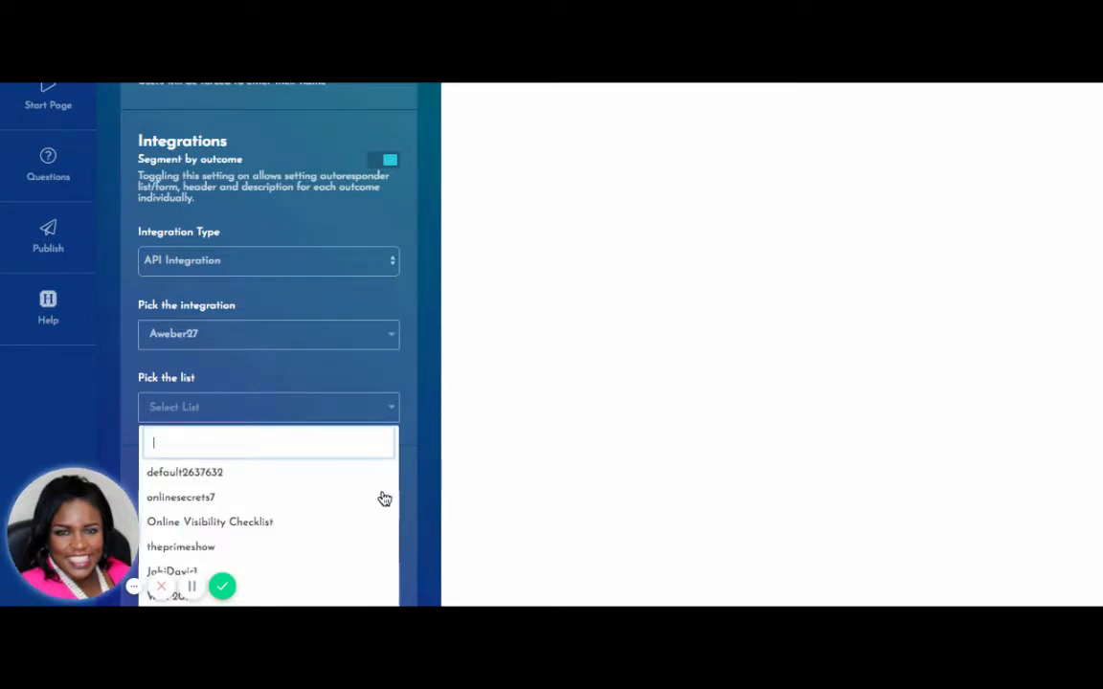
type("sm")
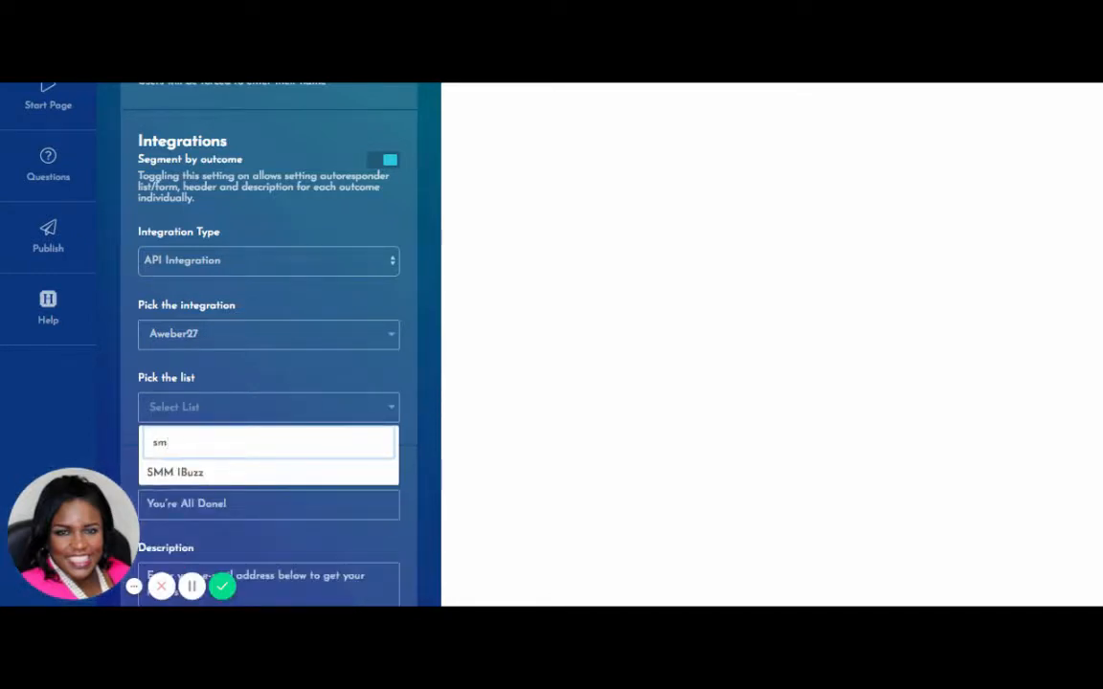
left_click(202, 475)
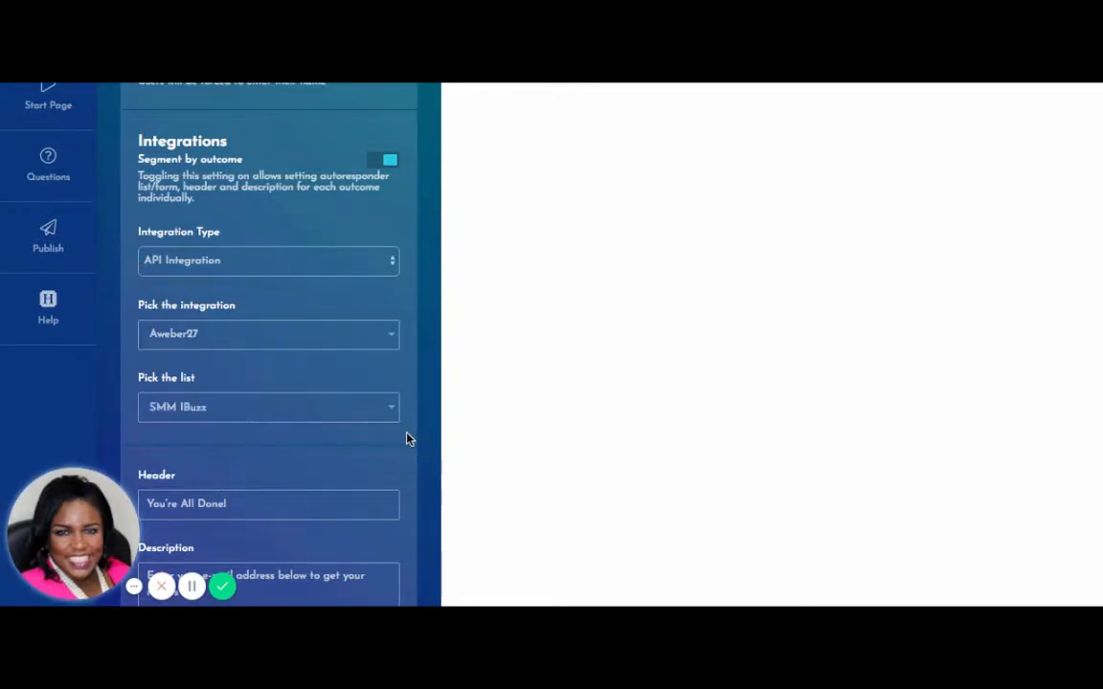
Move down to the empty Footer and Privacy Policy URL fields.
scroll(432, 421, "down", 3)
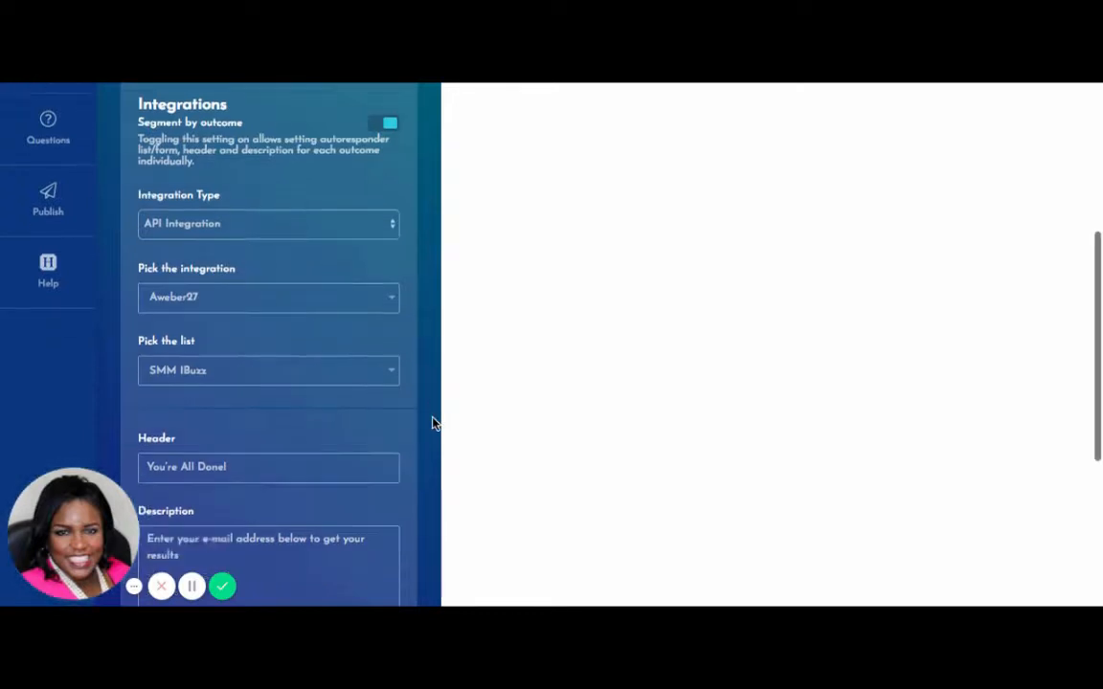
scroll(432, 421, "down", 1)
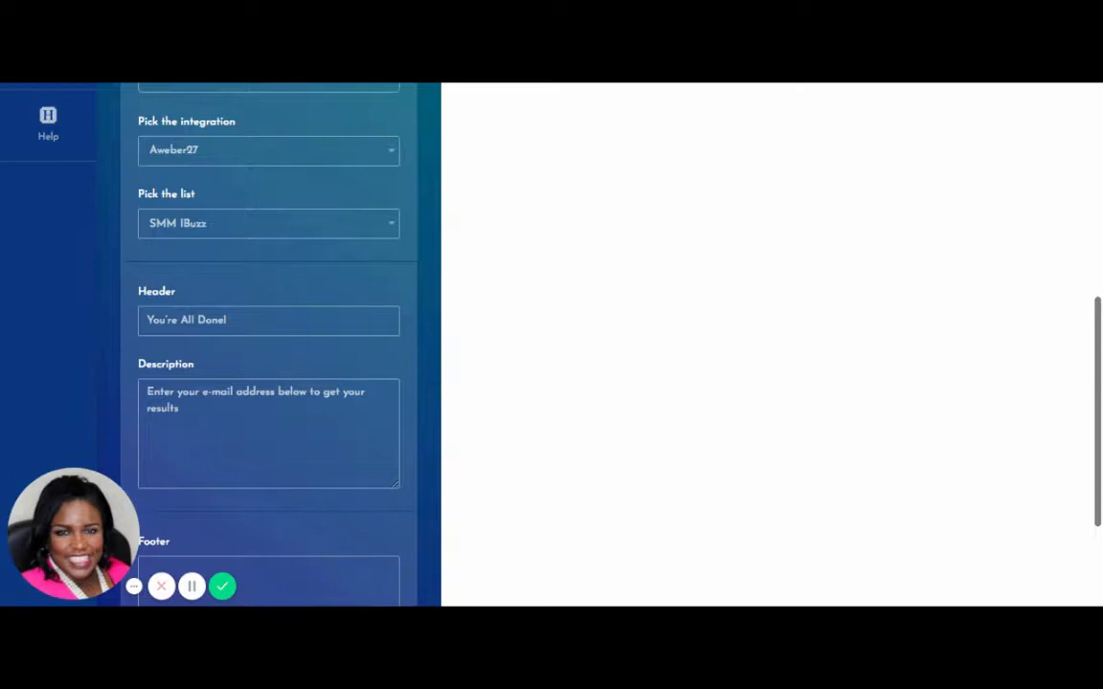
scroll(379, 387, "down", 1)
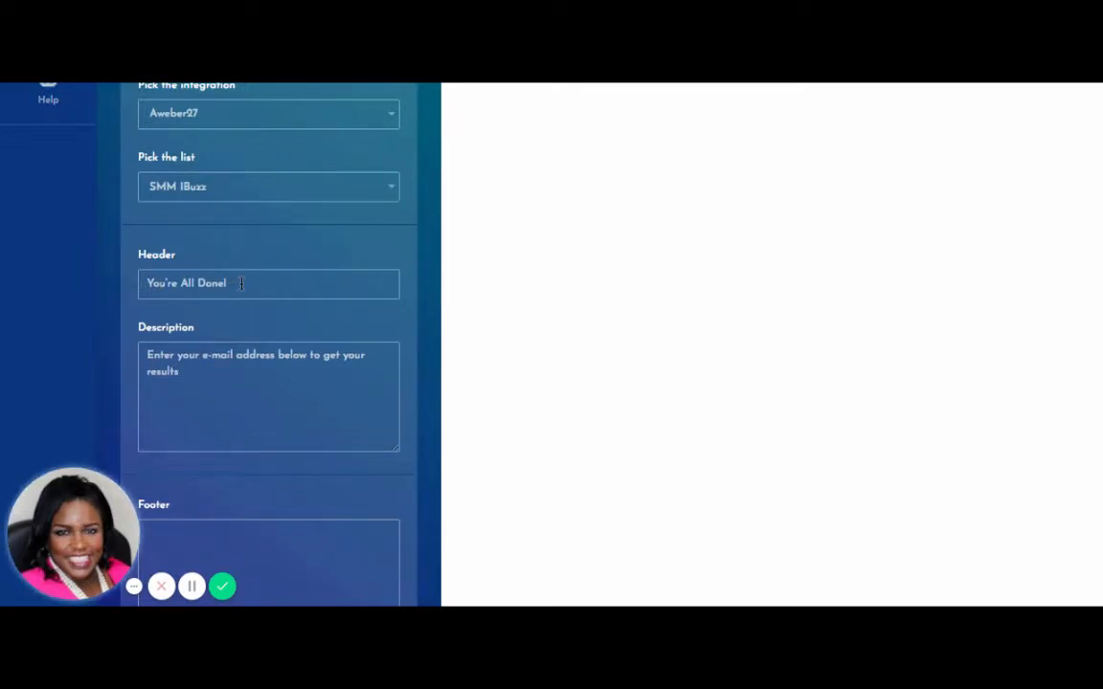
left_click(289, 531)
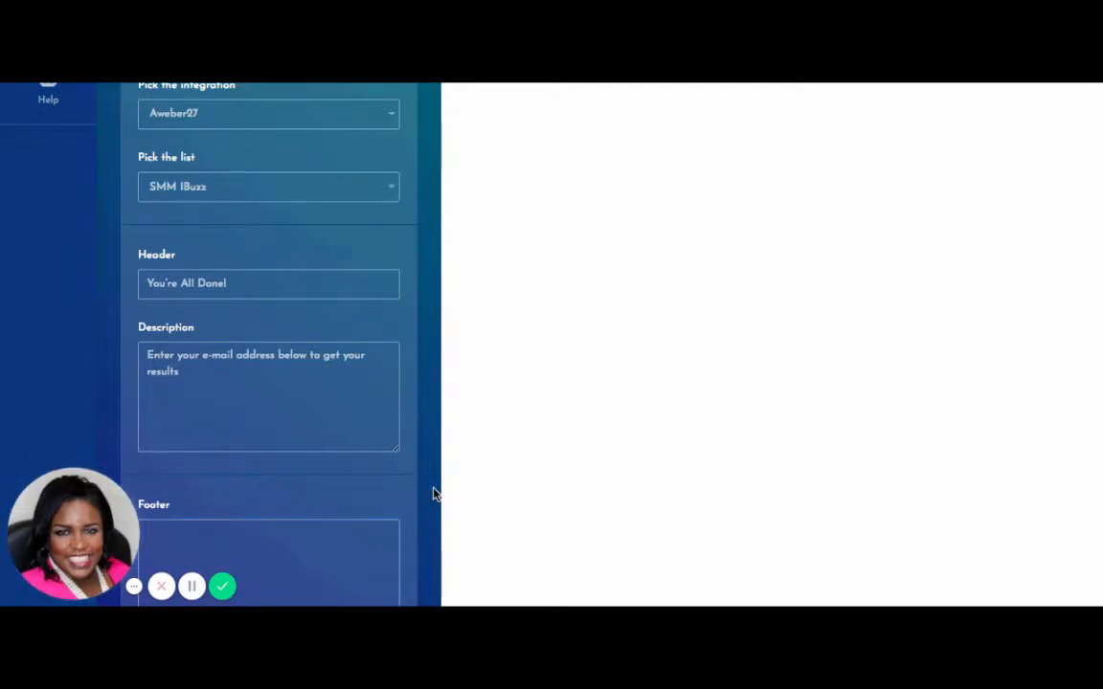
scroll(433, 493, "down", 1)
scroll(433, 493, "down", 1)
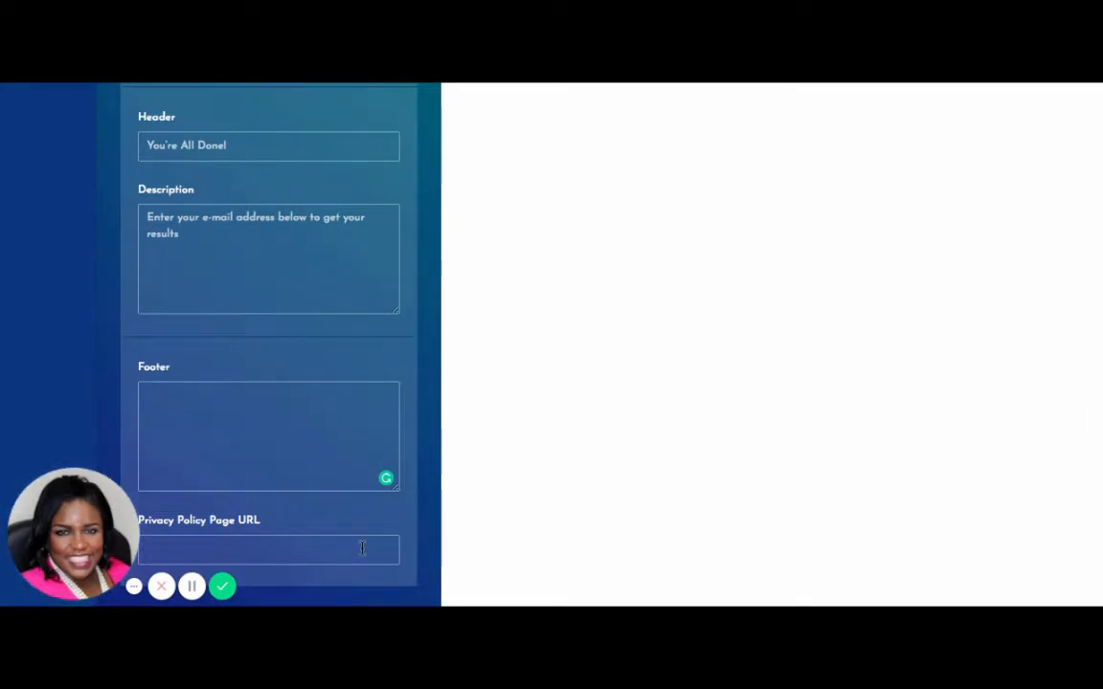
Write the owner's name and 'Chief Online Marketing Strategist' into the capture form footer.
left_click(238, 422)
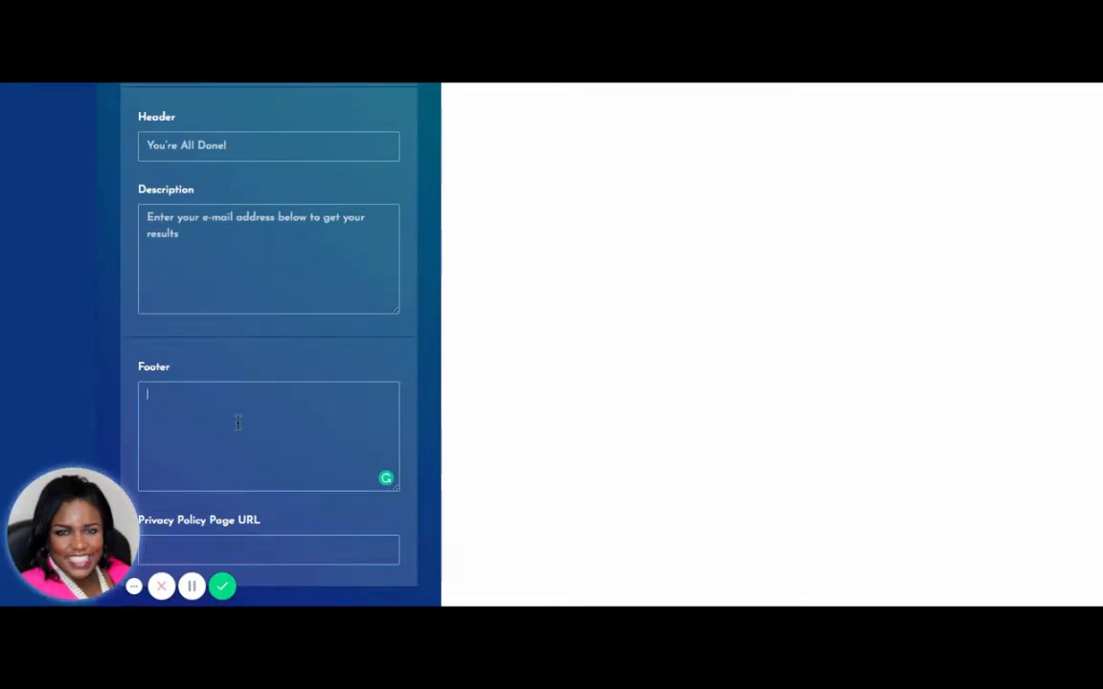
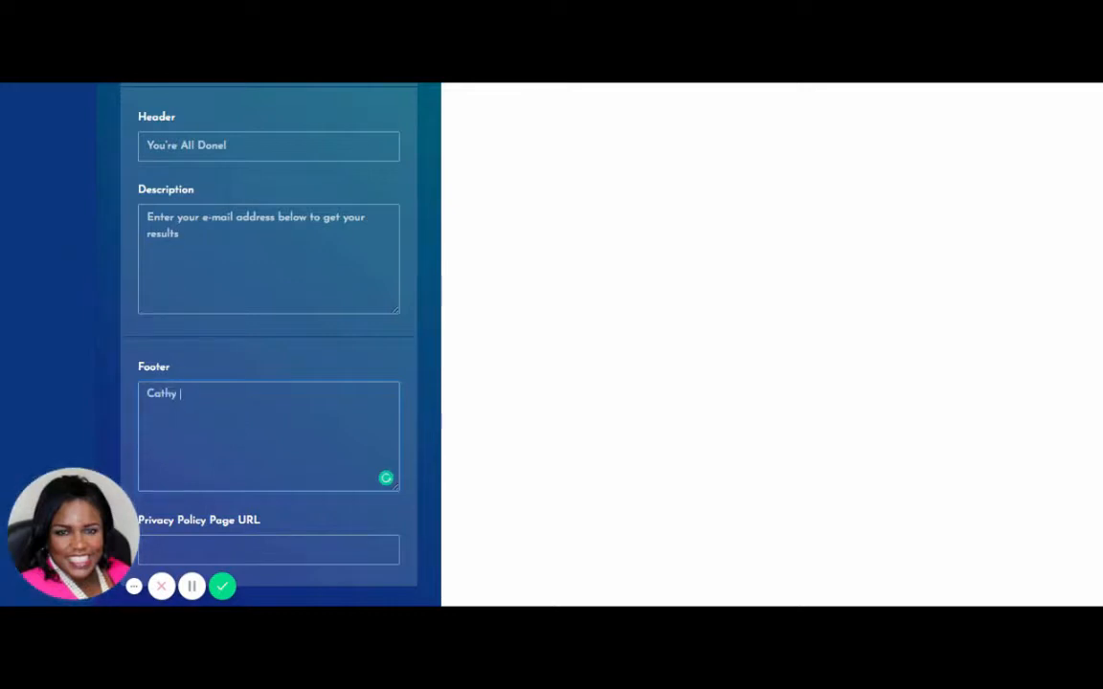
type("mith")
key("Return")
type("Onli")
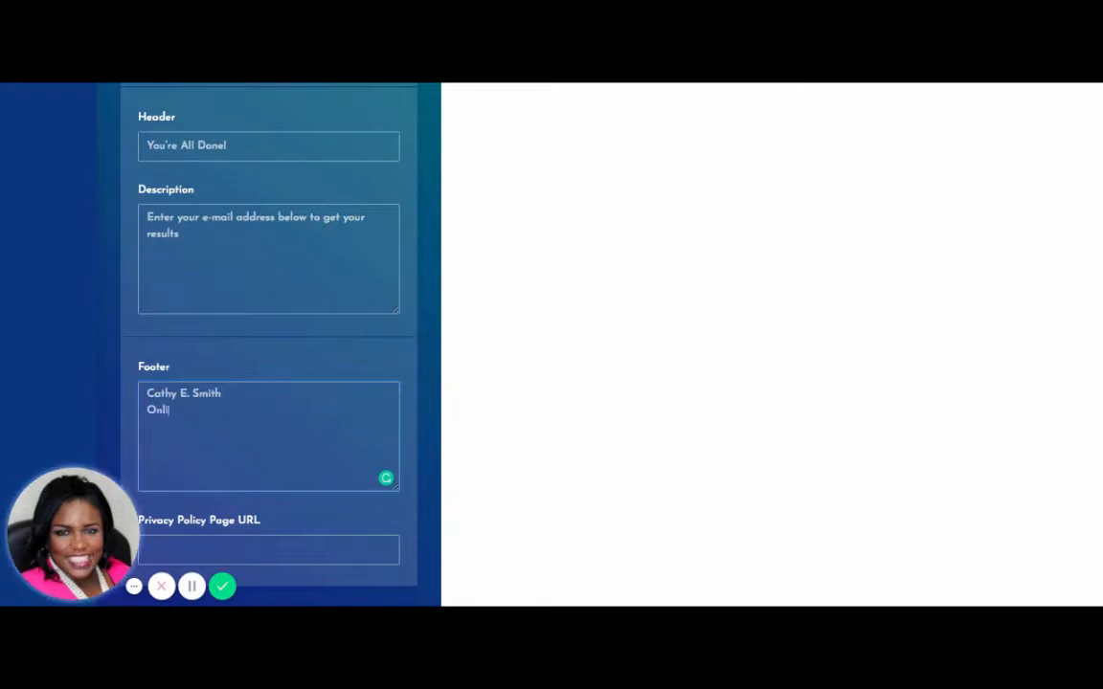
type("ne Marketing Strategist")
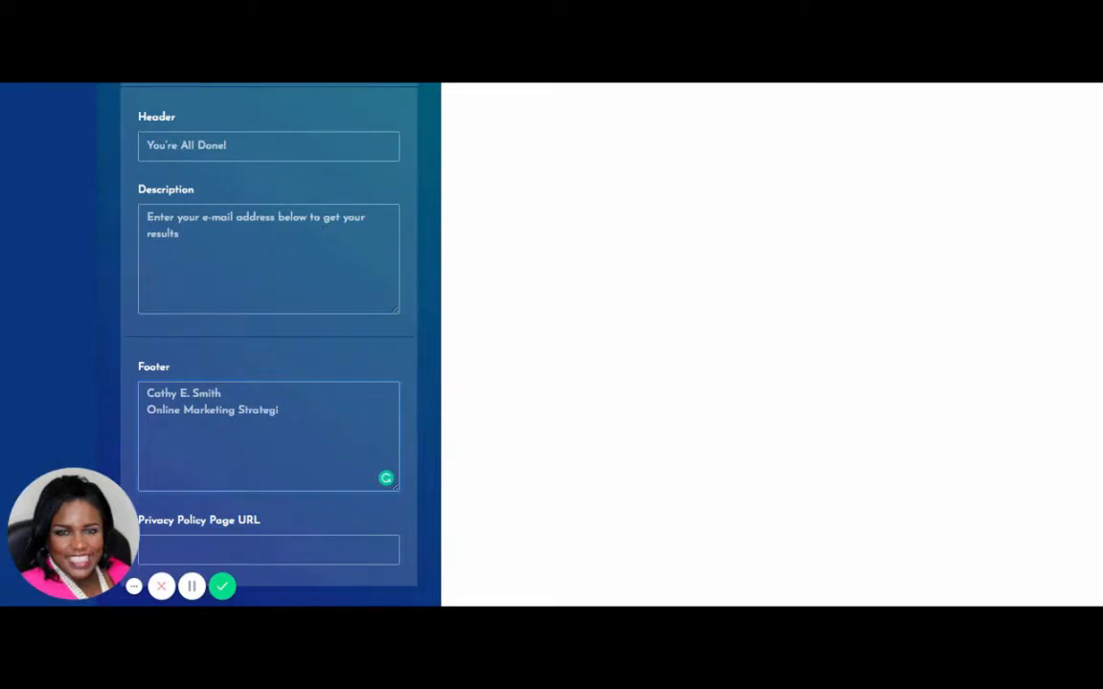
left_click(146, 411)
type("Chief")
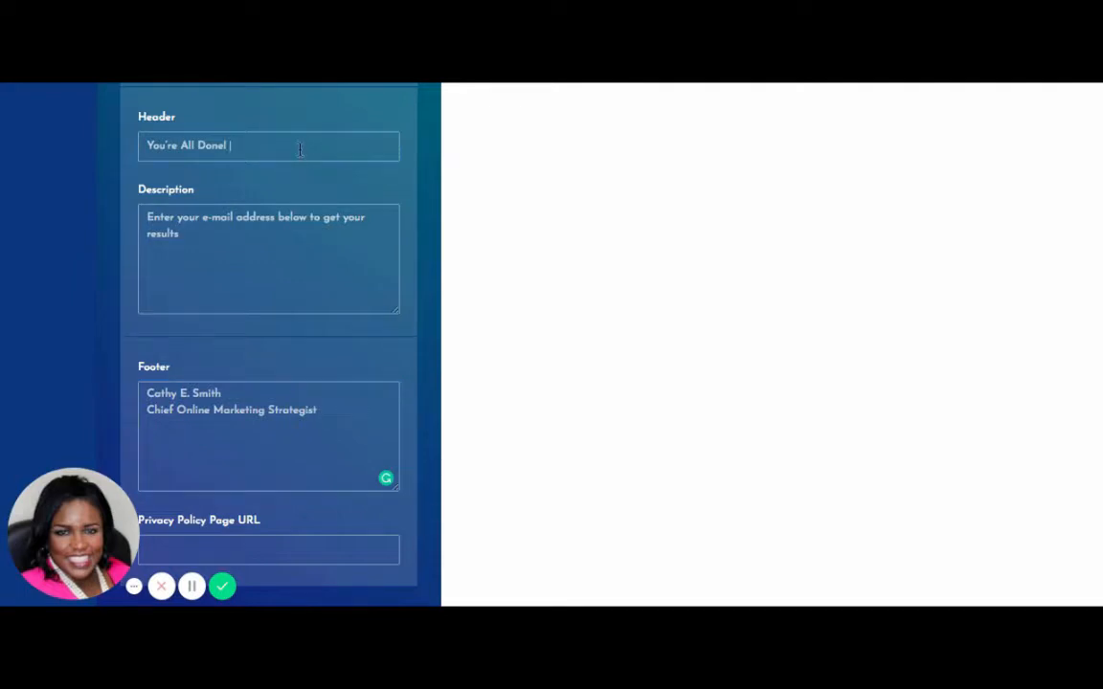
Append 'Thank You for Participating!' to the header and enter the owner's privacy policy page URL.
type("ank You for Part")
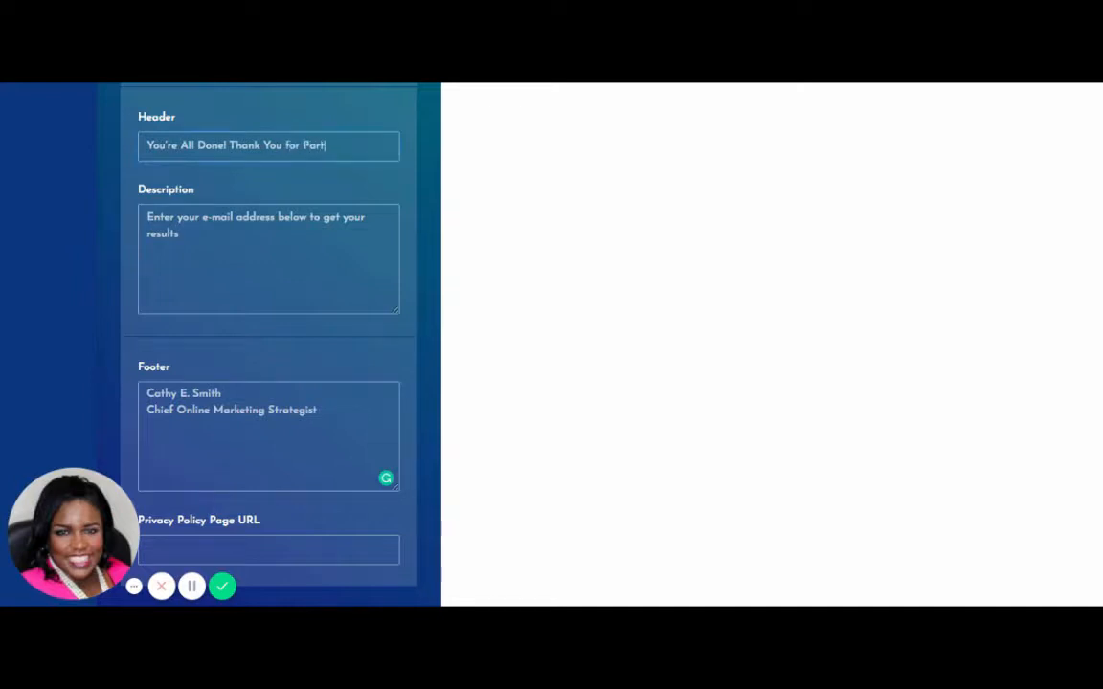
type("icipating!")
left_click(272, 550)
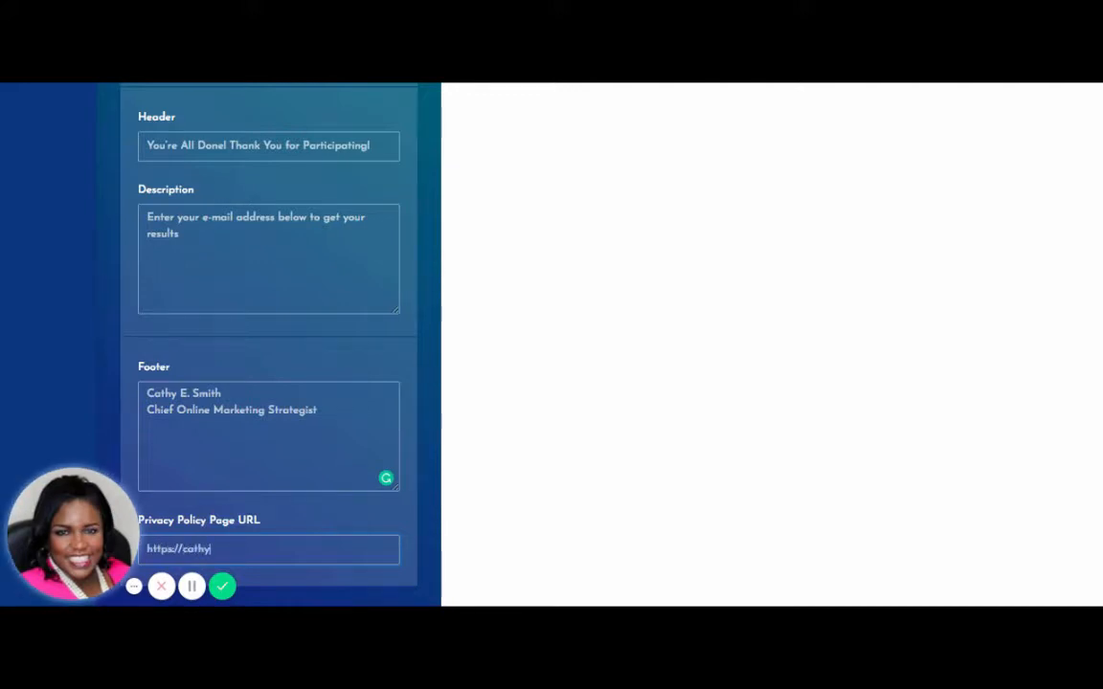
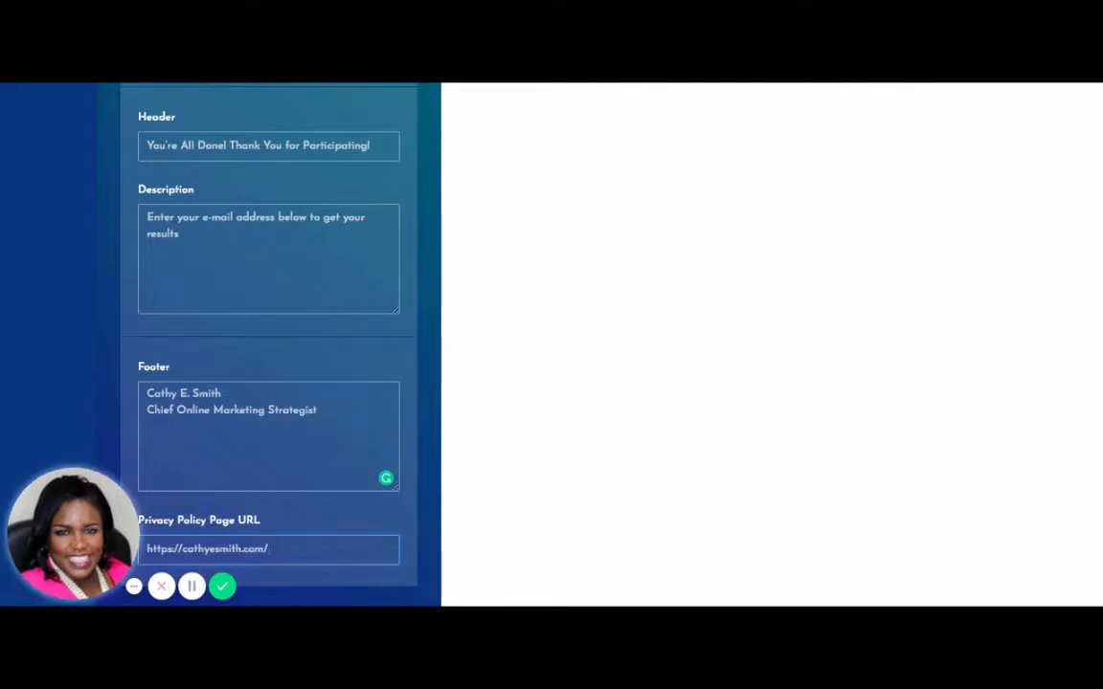
key("BackSpace")
key("BackSpace")
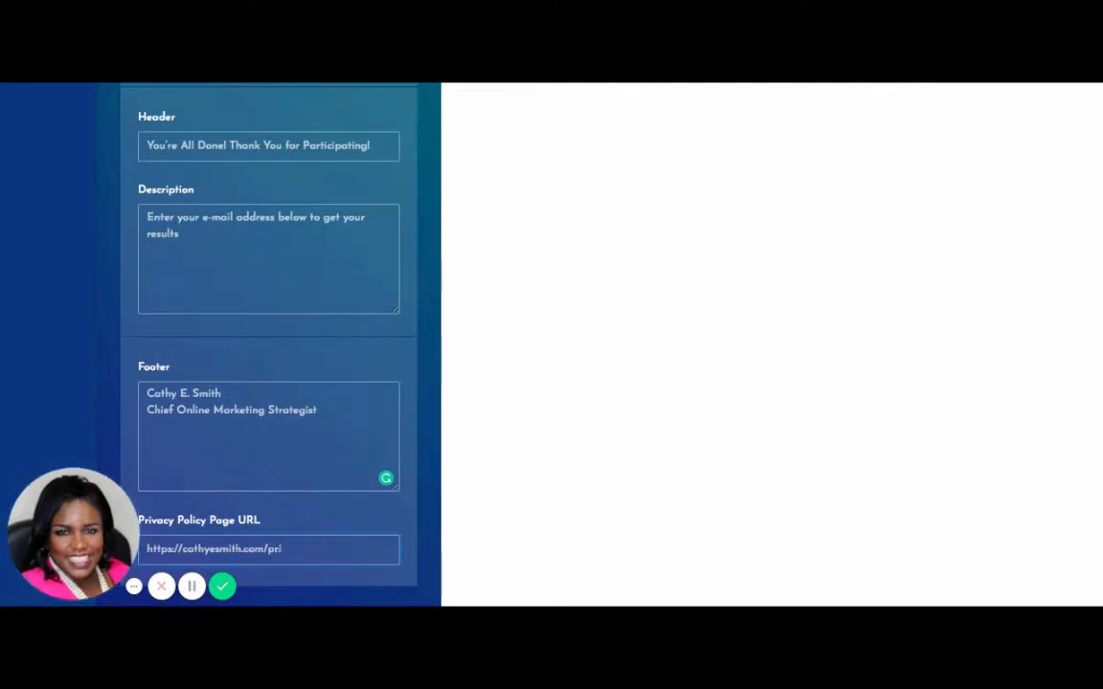
key("BackSpace")
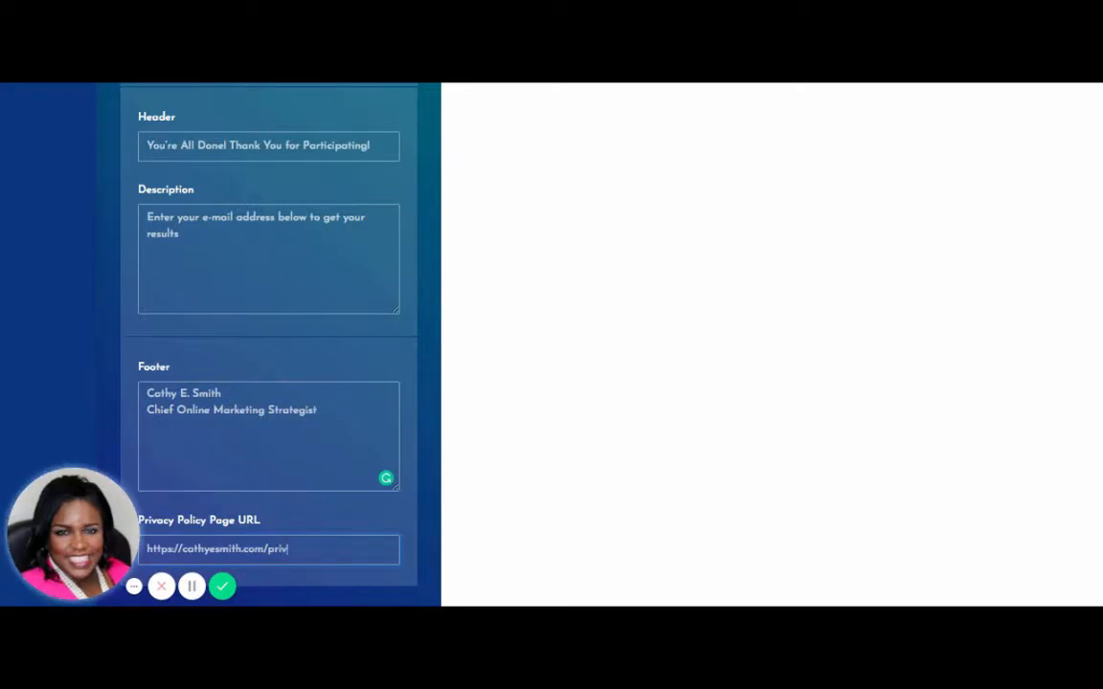
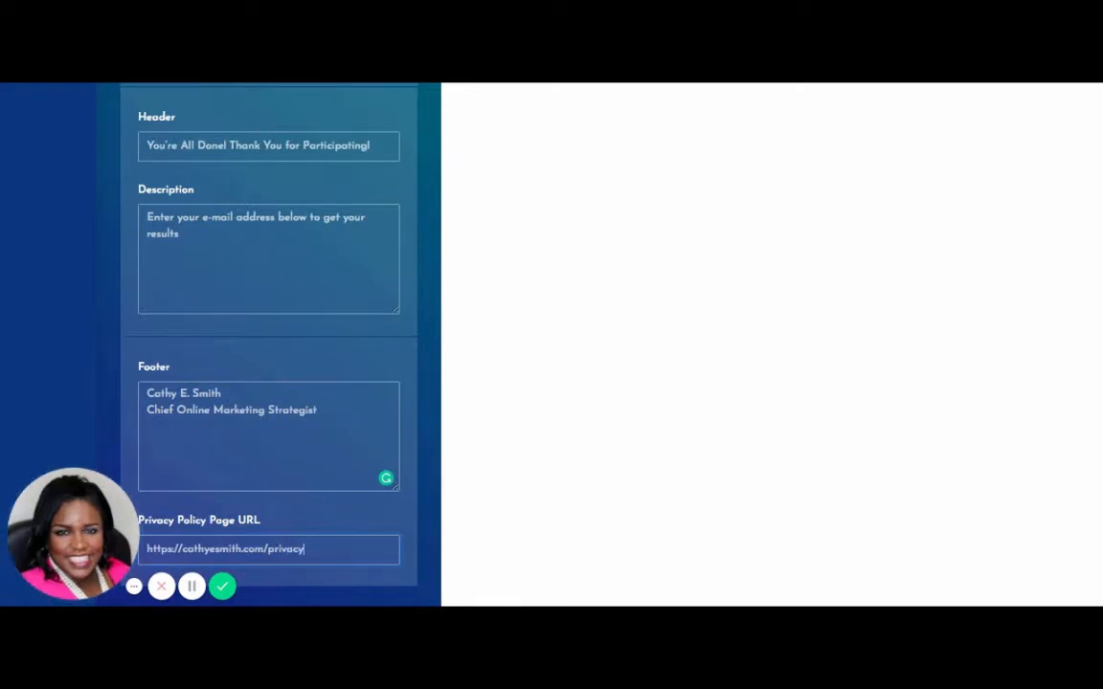
scroll(426, 503, "up", 1)
Save the quiz and exit the quiz editor.
scroll(427, 502, "up", 8)
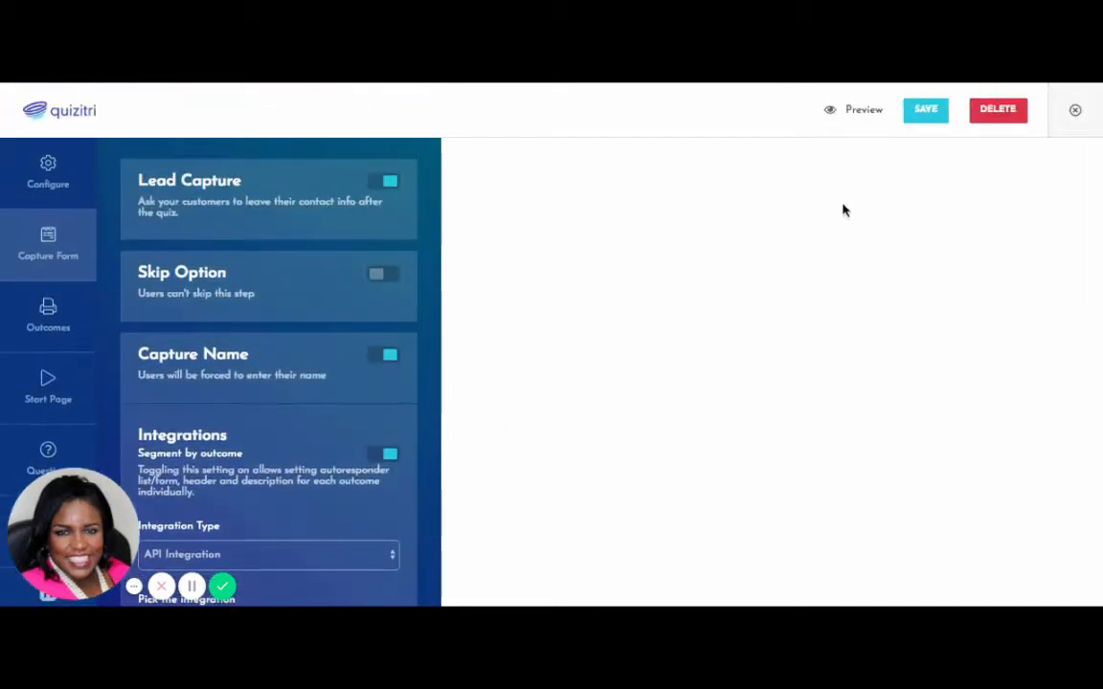
left_click(925, 111)
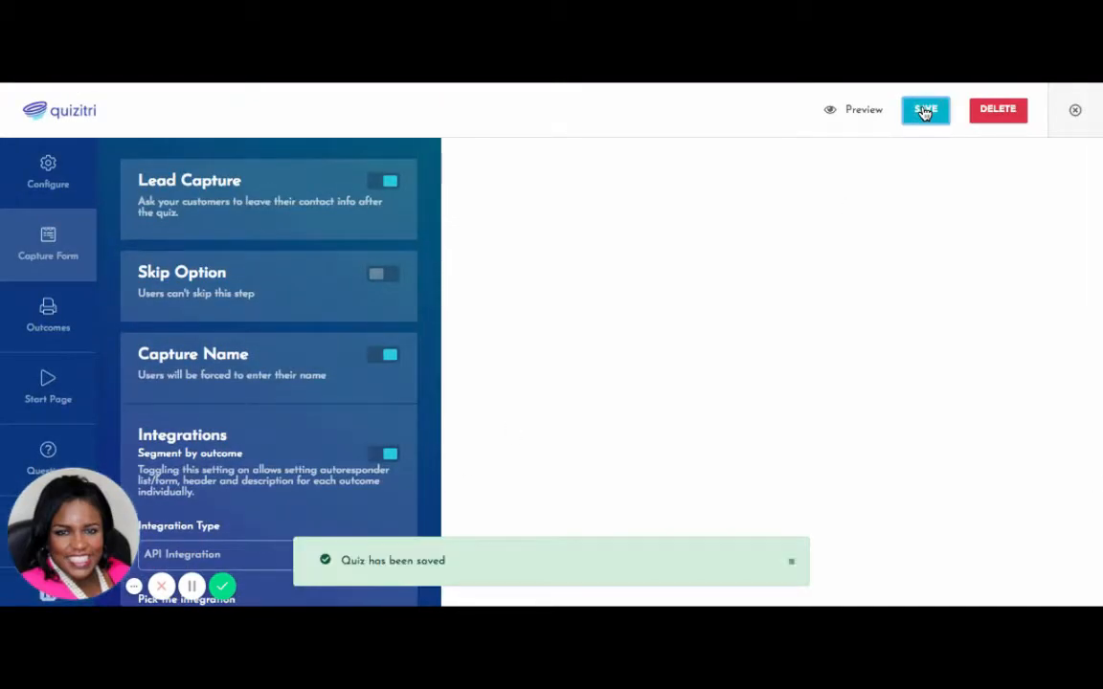
left_click(861, 112)
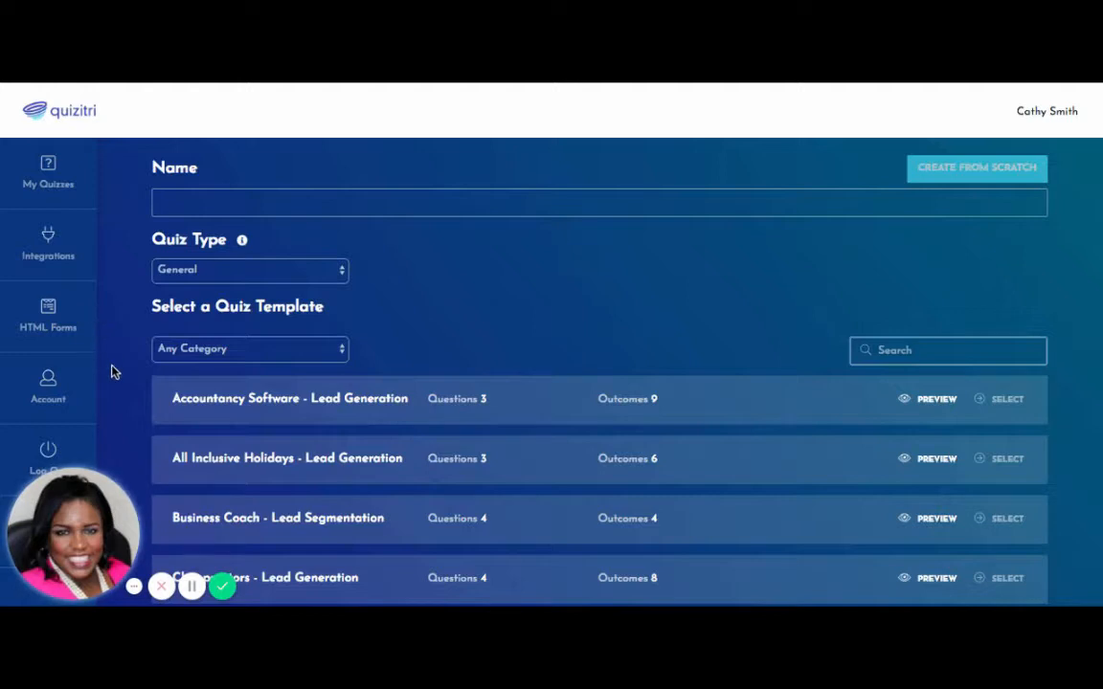
Reopen Demo Consulting from My Quizzes and show its Questions list.
scroll(111, 375, "down", 1)
scroll(111, 375, "down", 6)
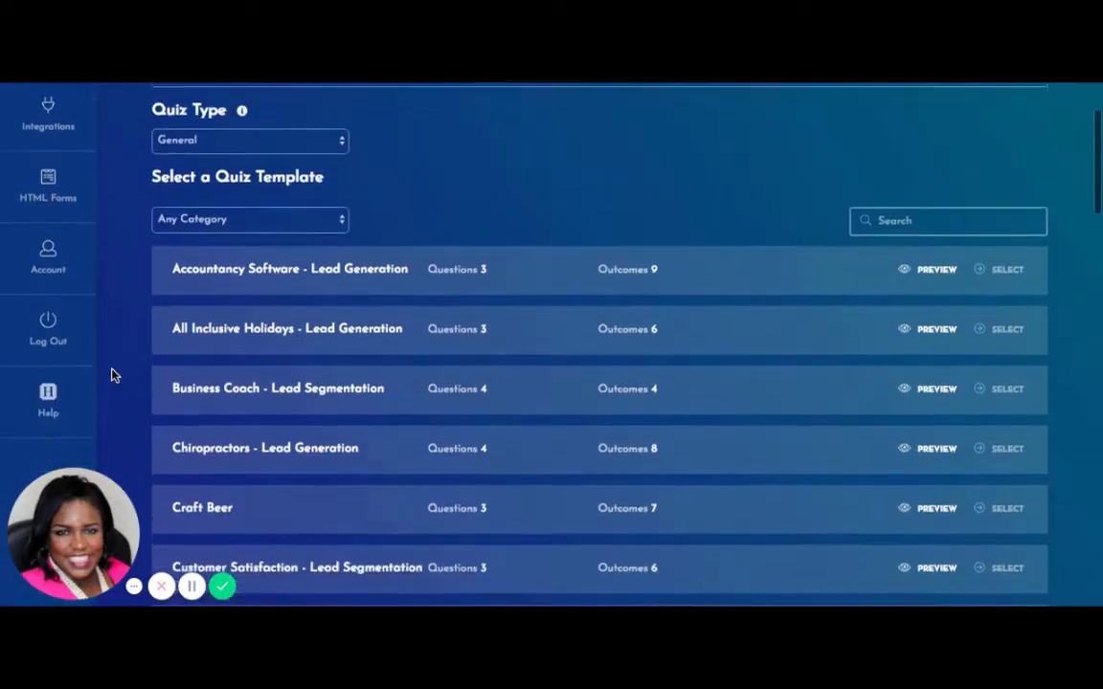
scroll(552, 345, "up", 7)
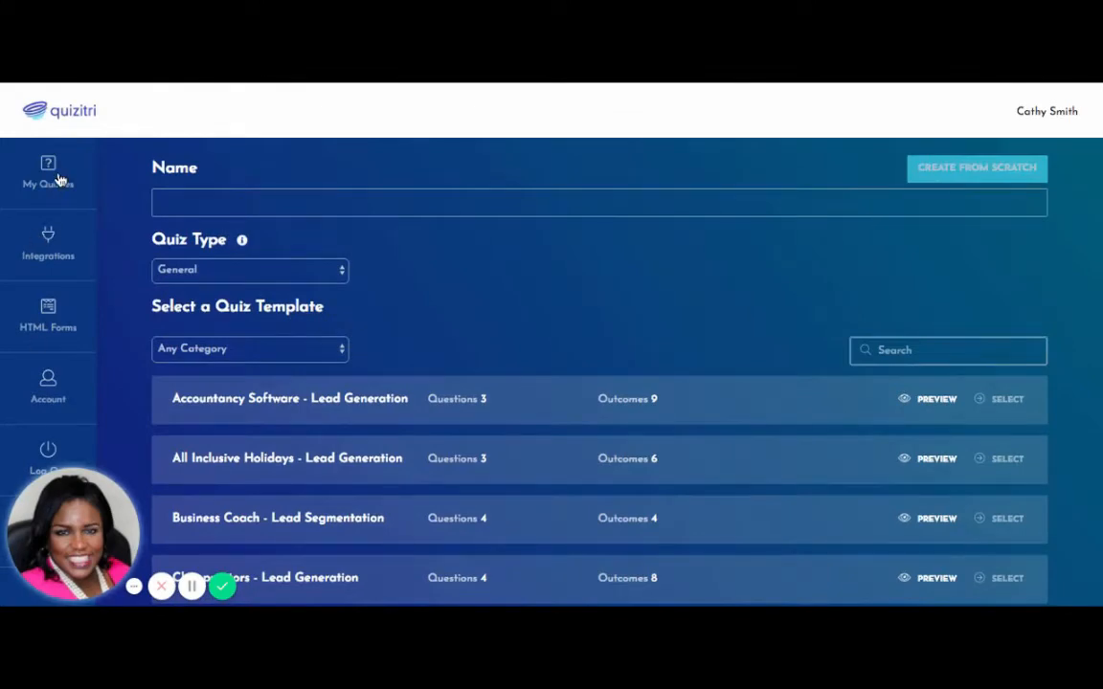
left_click(53, 178)
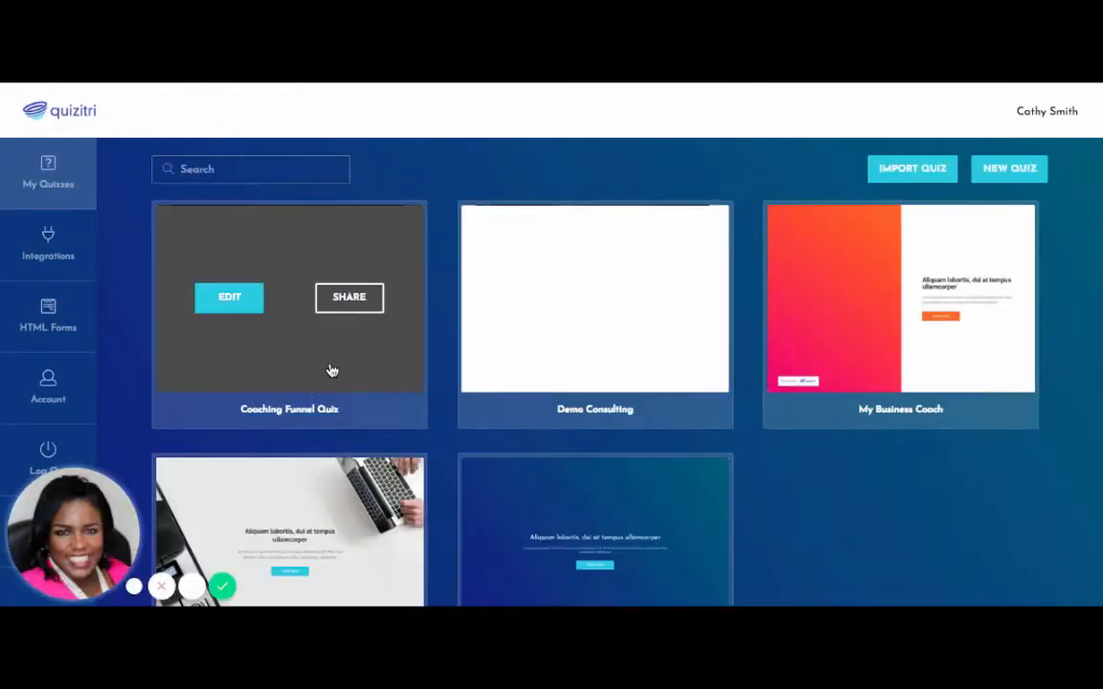
mouse_move(605, 315)
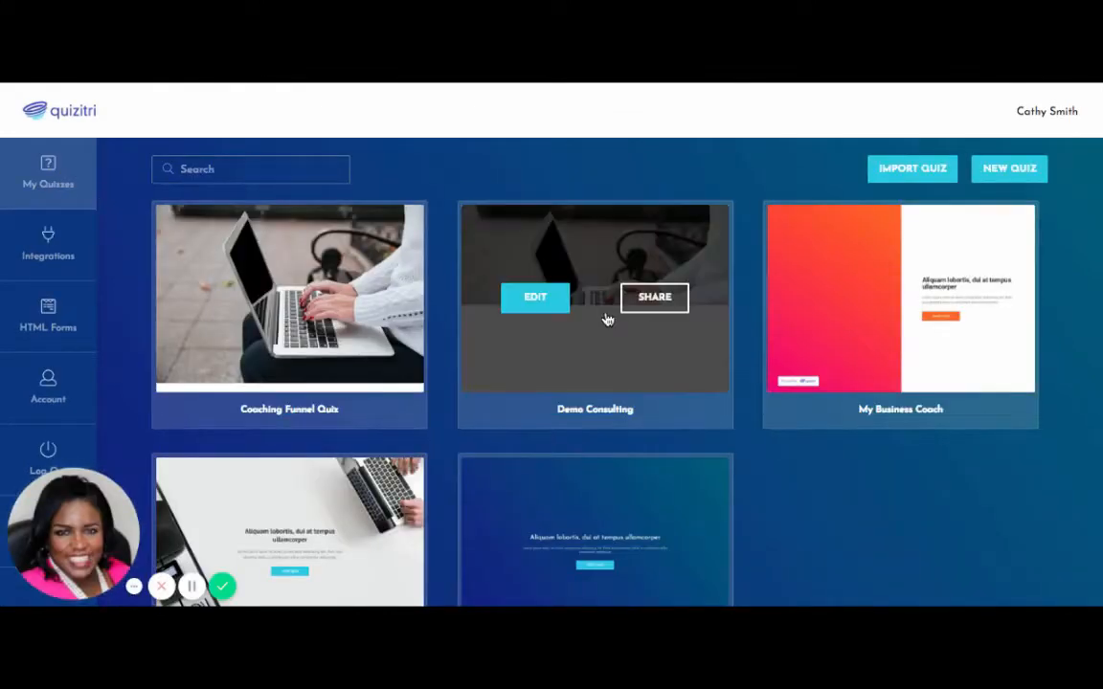
left_click(549, 308)
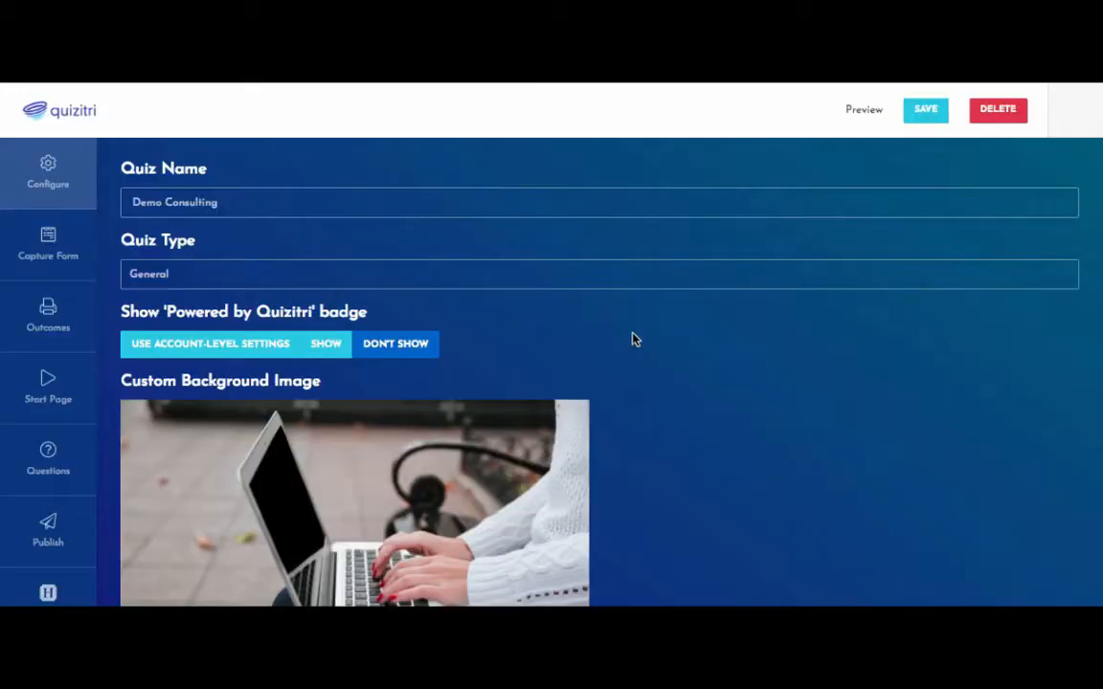
scroll(737, 451, "down", 1)
scroll(738, 451, "down", 2)
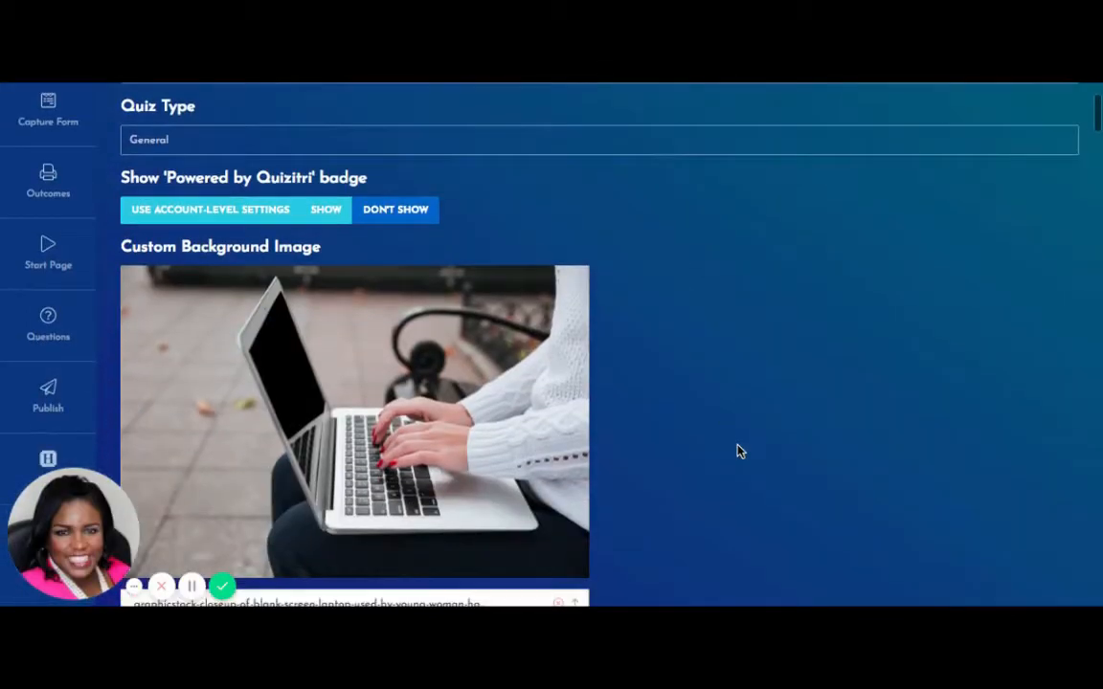
left_click(45, 318)
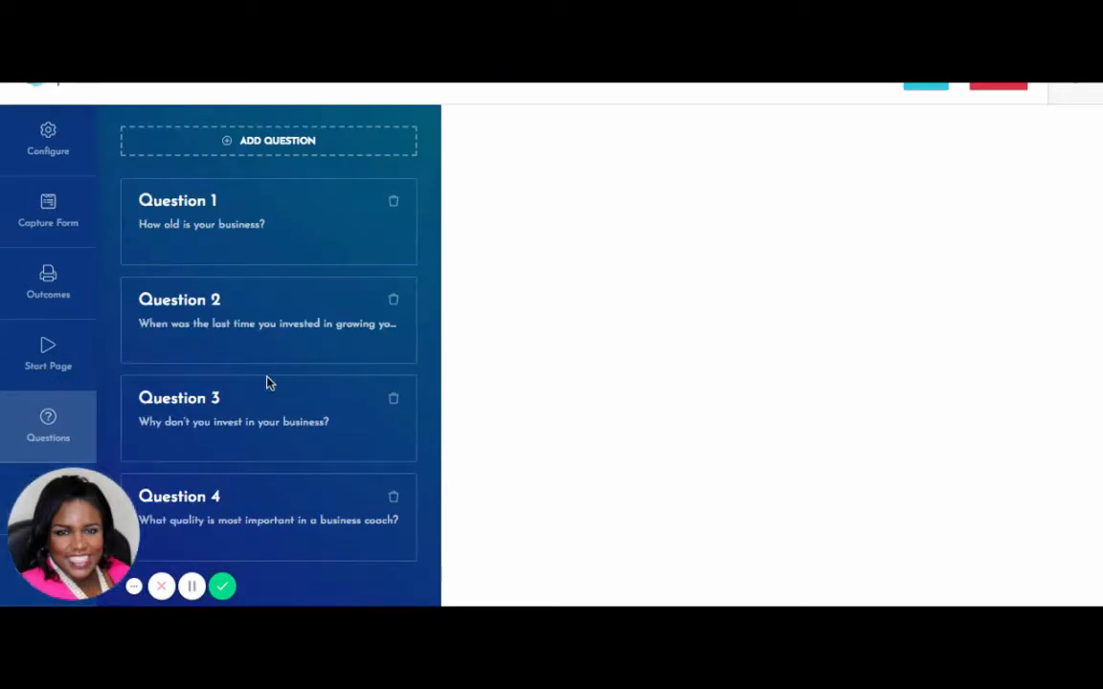
Add the answer 'I haven't started yet, but I want to start a business' to Question 1.
left_click(348, 241)
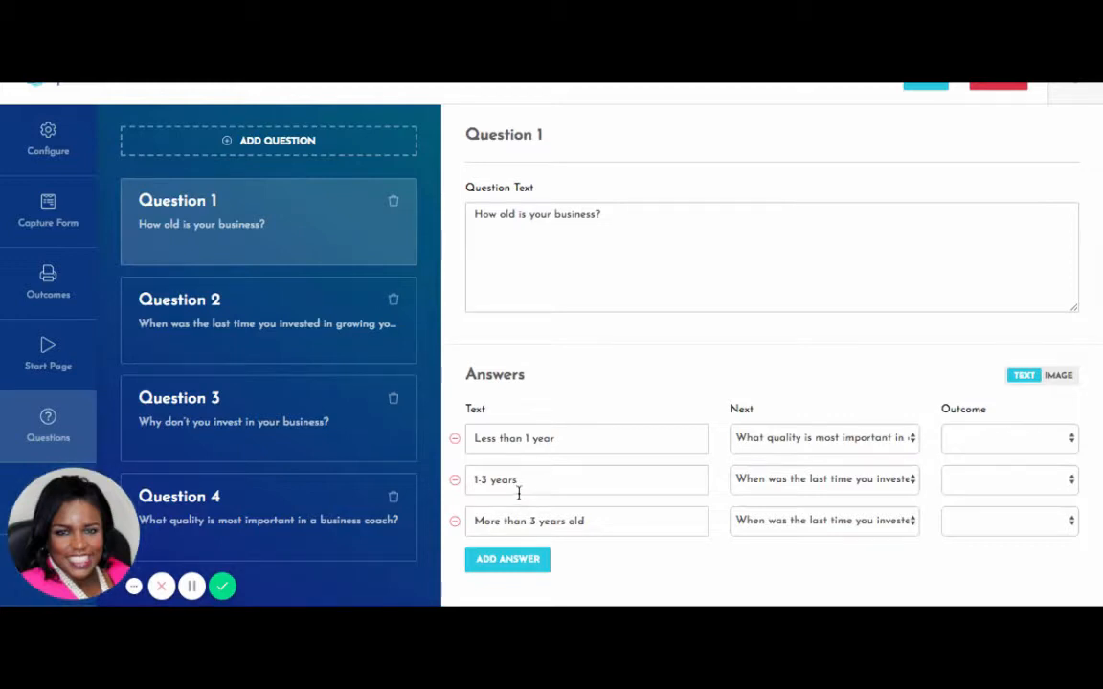
left_click(529, 563)
left_click(546, 536)
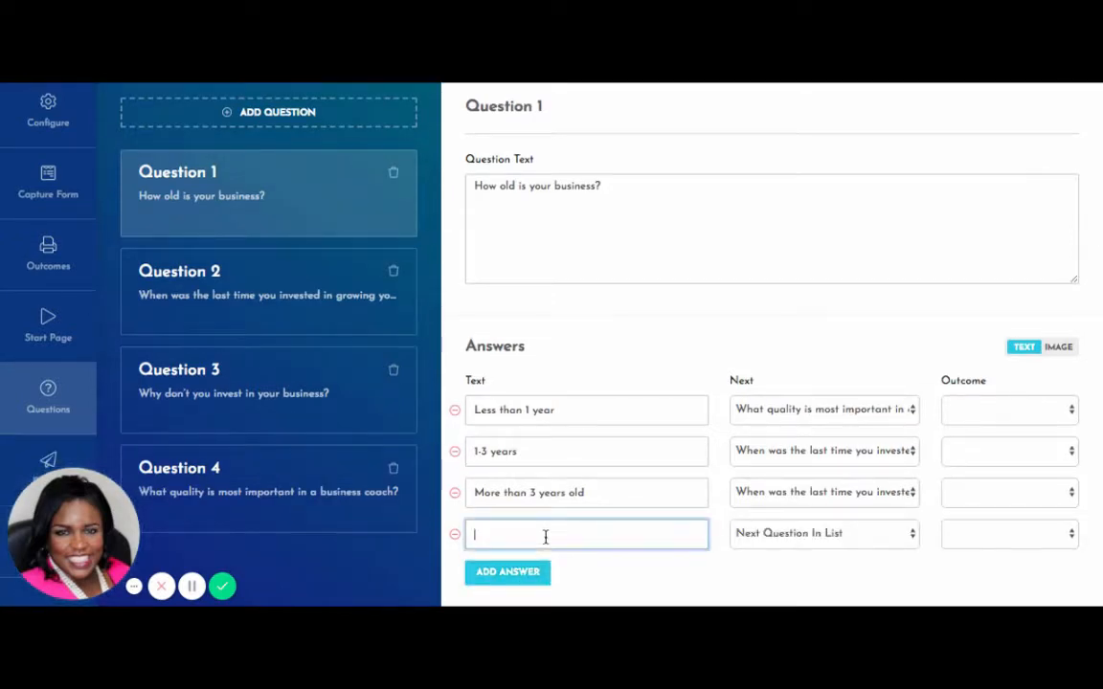
type("I hav")
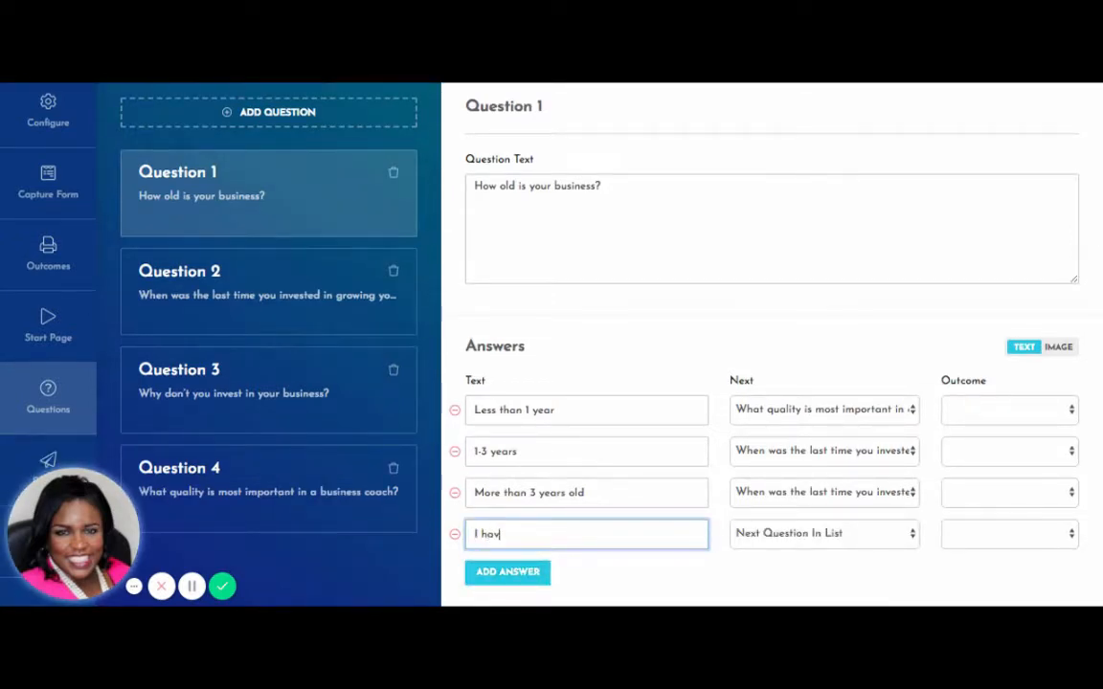
type("en't started yet")
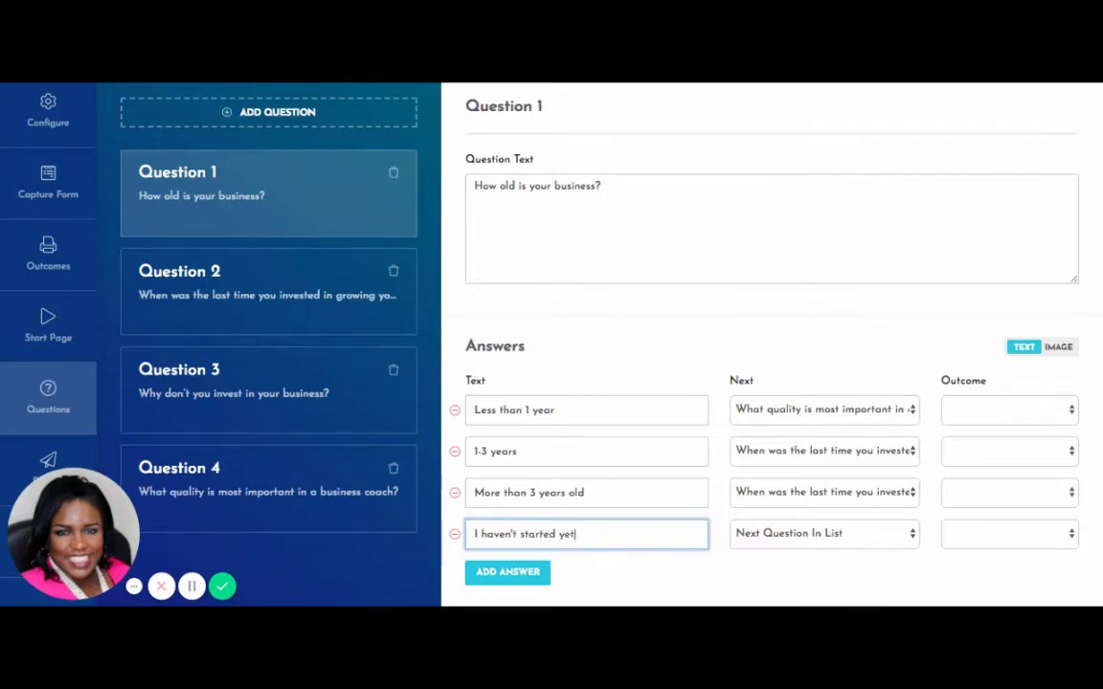
type(", but I wa")
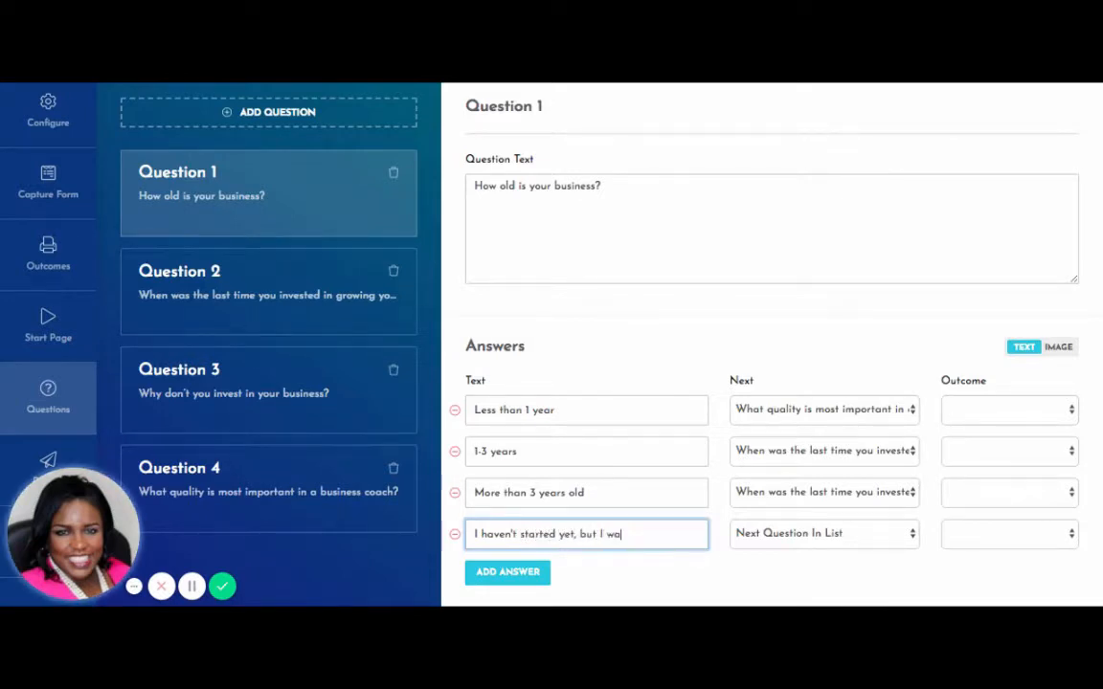
type("nt to star")
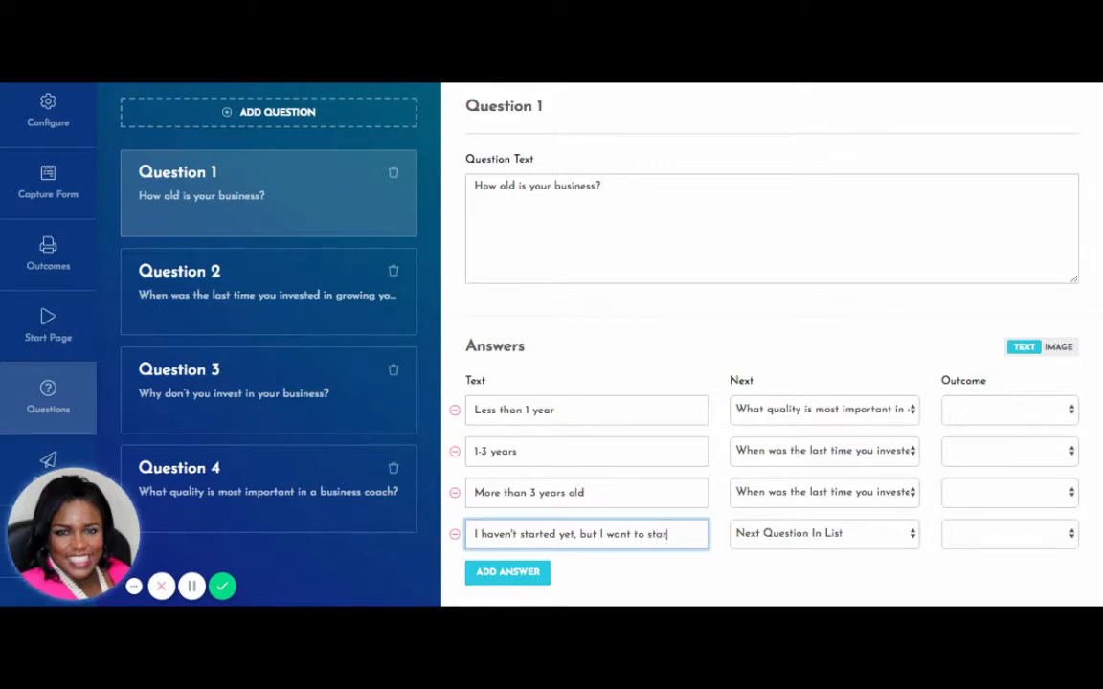
type("t a business")
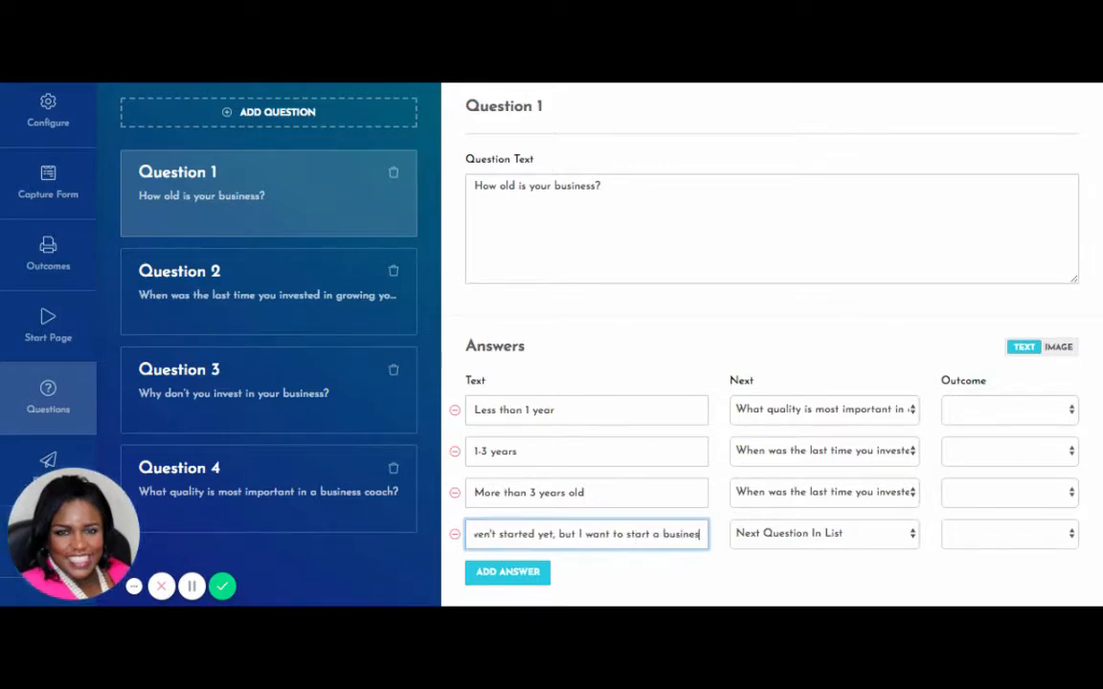
left_click(607, 593)
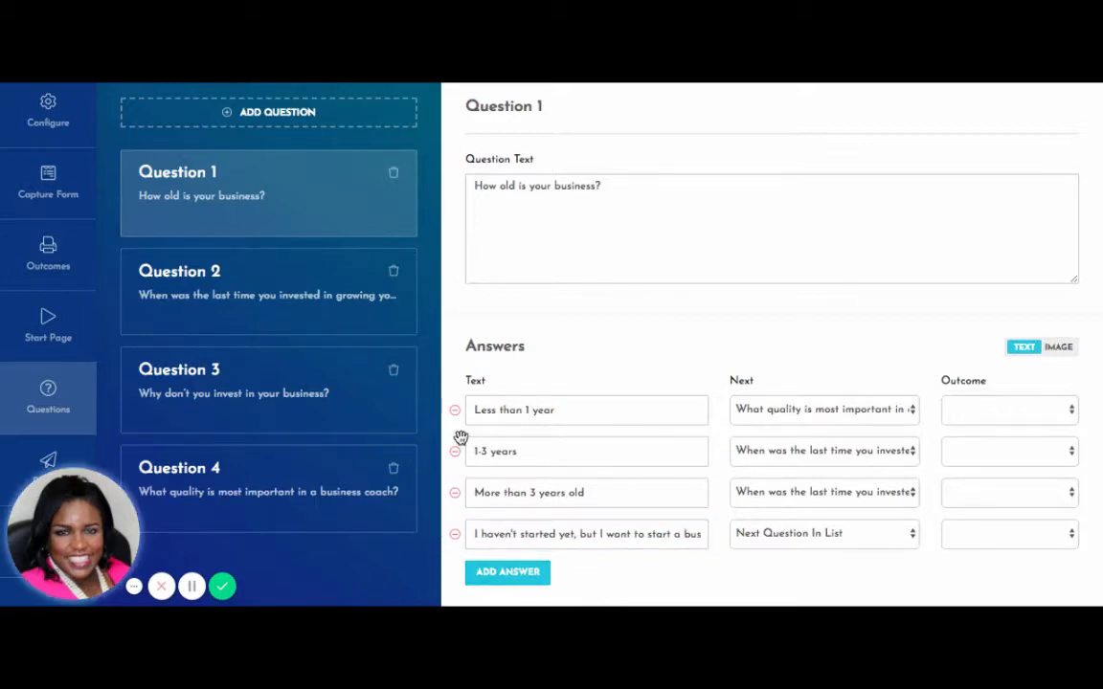
left_click(337, 303)
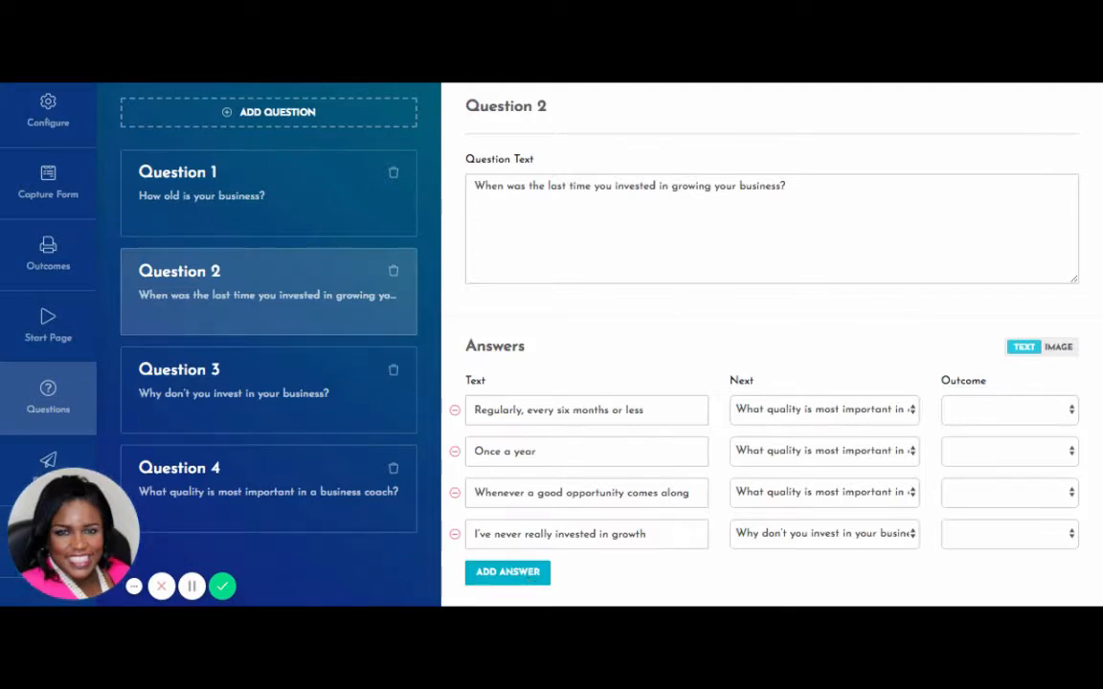
Give Question 2 a fifth answer: 'I have invested in other programs, but I haven't seen results yet.'.
left_click(525, 574)
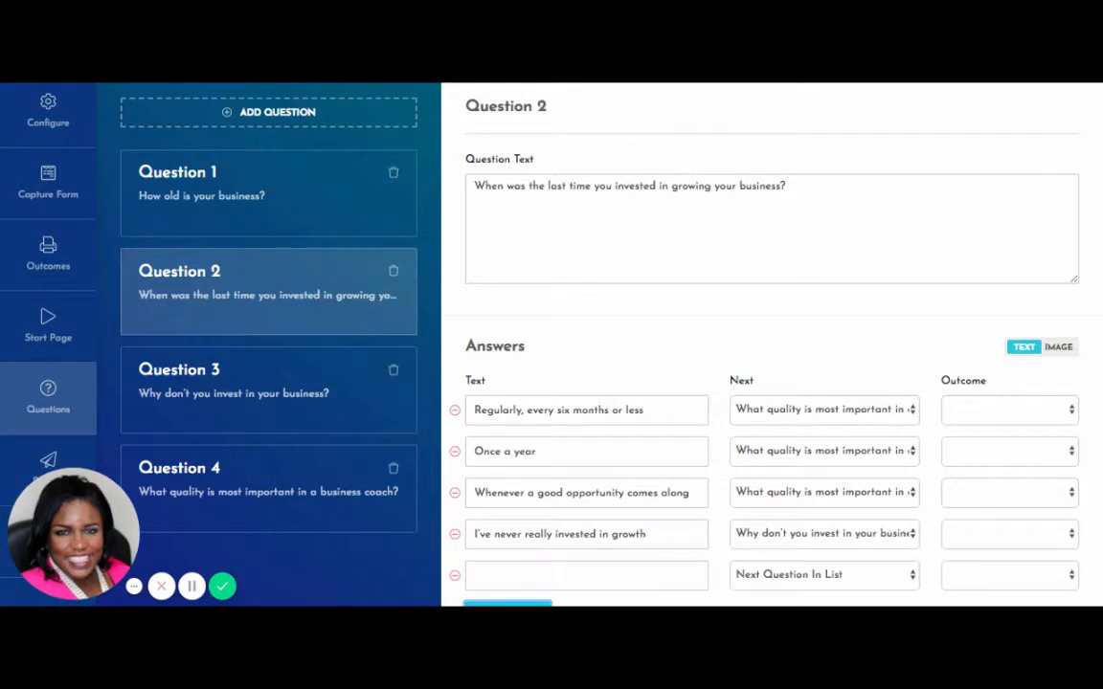
left_click(586, 576)
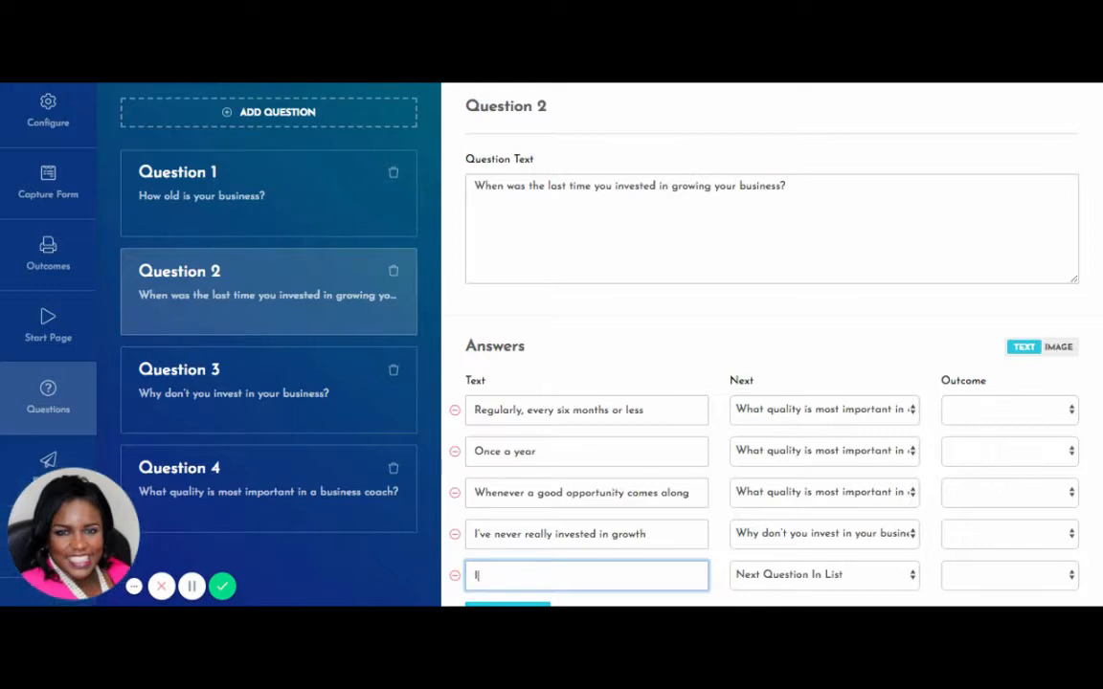
type("I have inv")
type("ested b")
type("n other programs,")
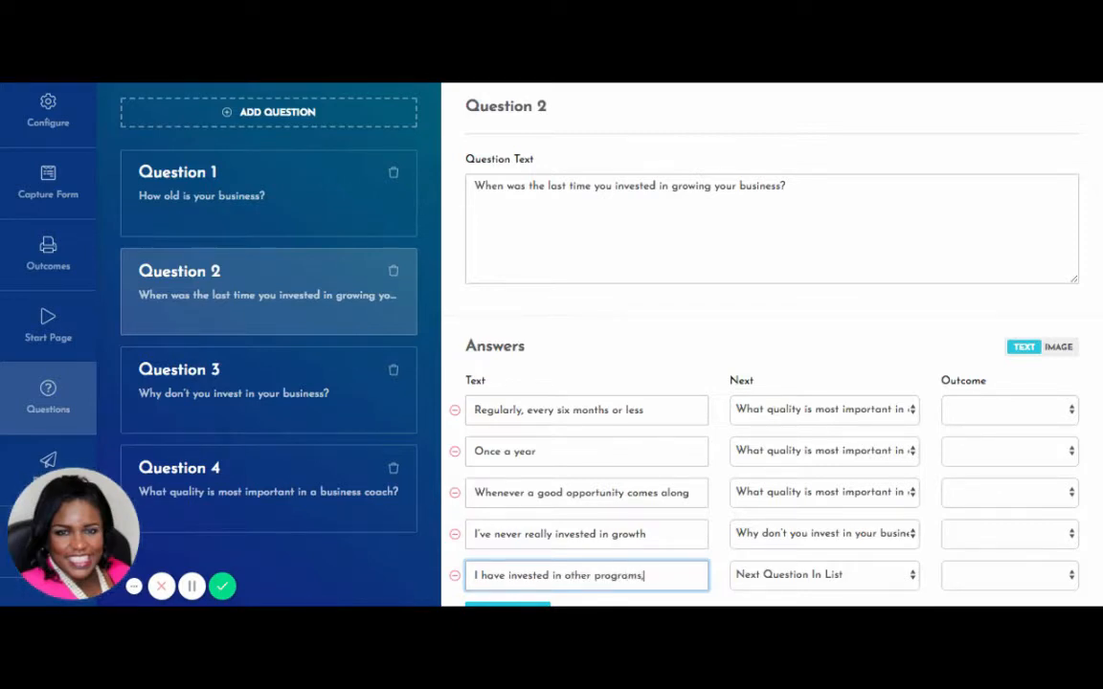
type(" but I haven")
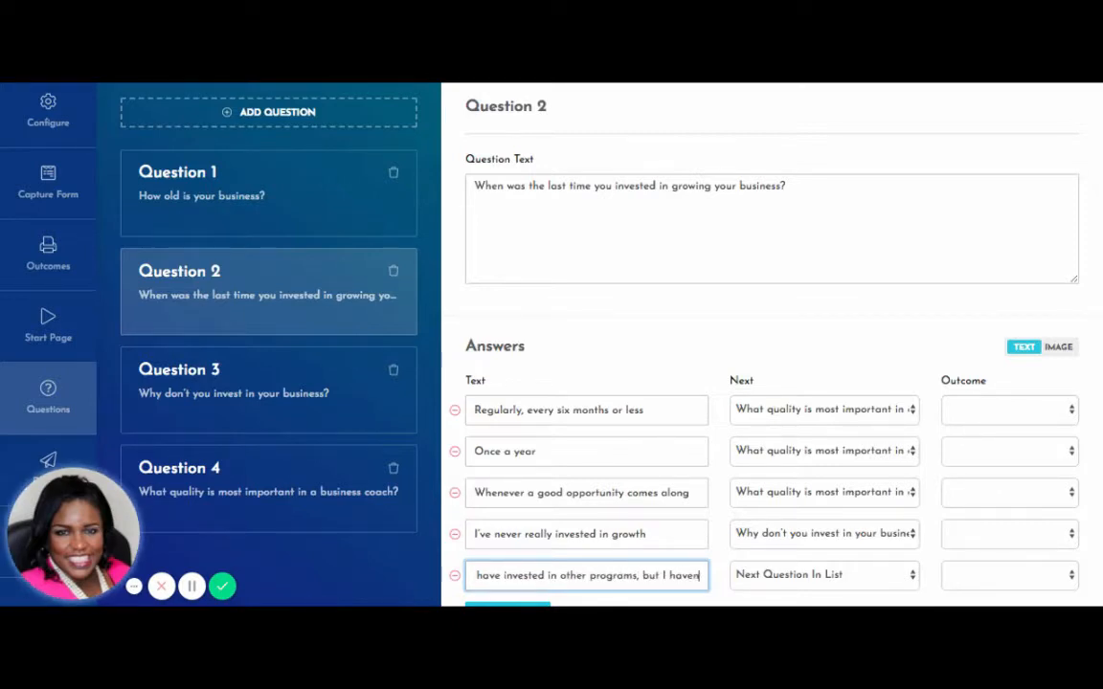
type("'t seen")
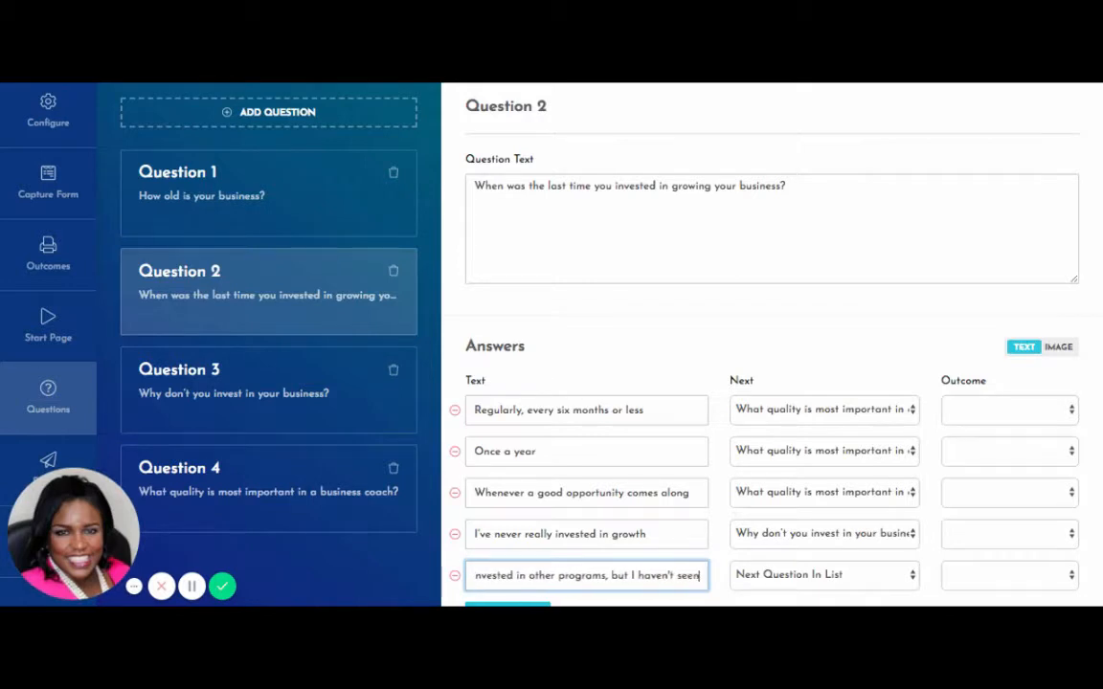
type(" results ")
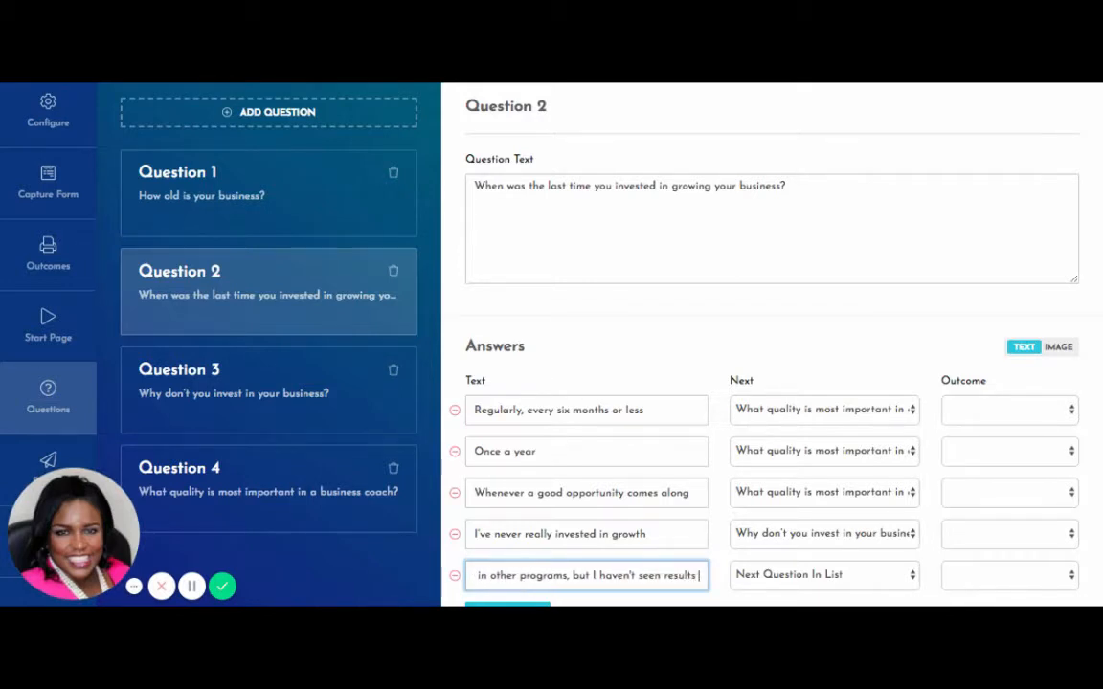
type("yet.")
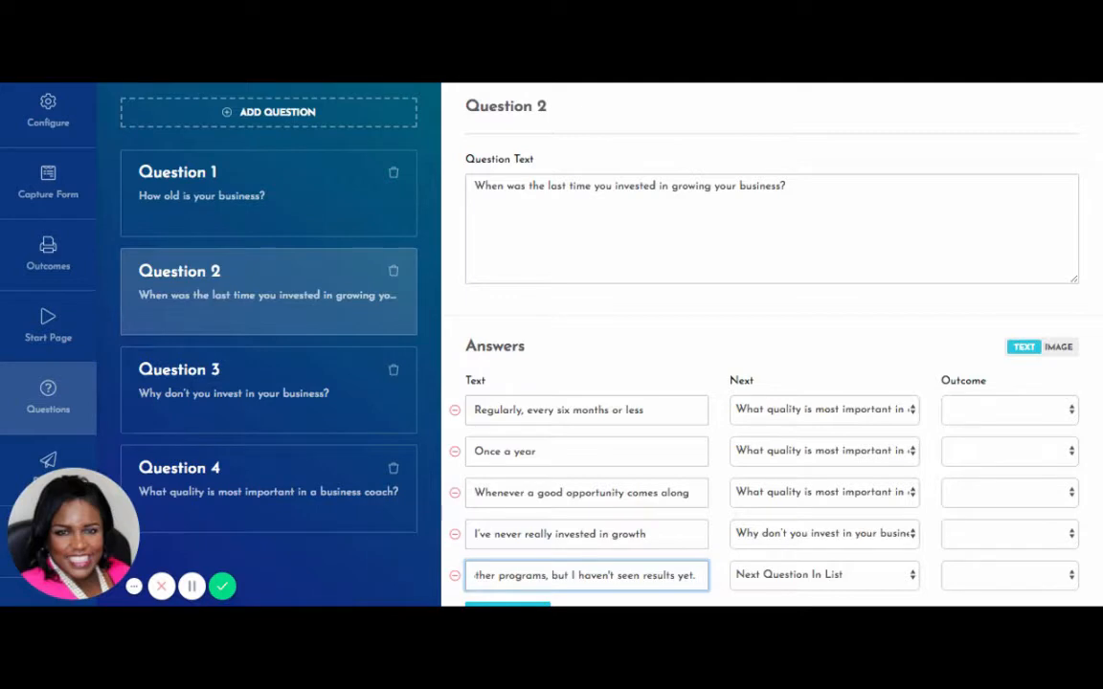
left_click(374, 406)
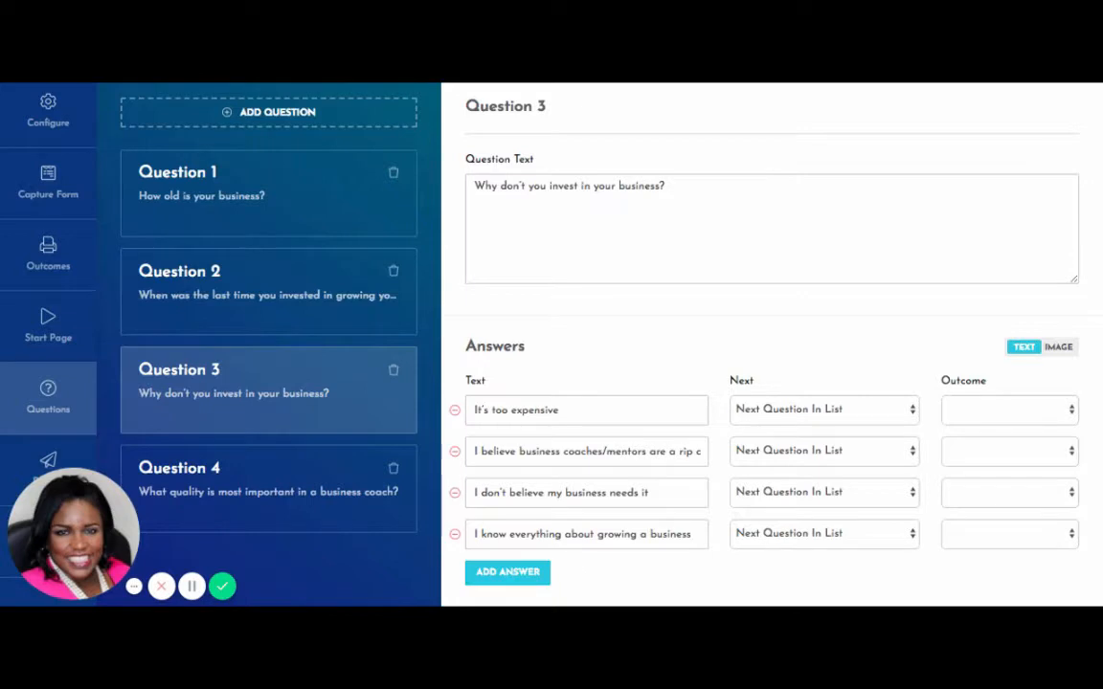
Open Question 4, 'What quality is most important in a business coach?', in the editor.
left_click(380, 515)
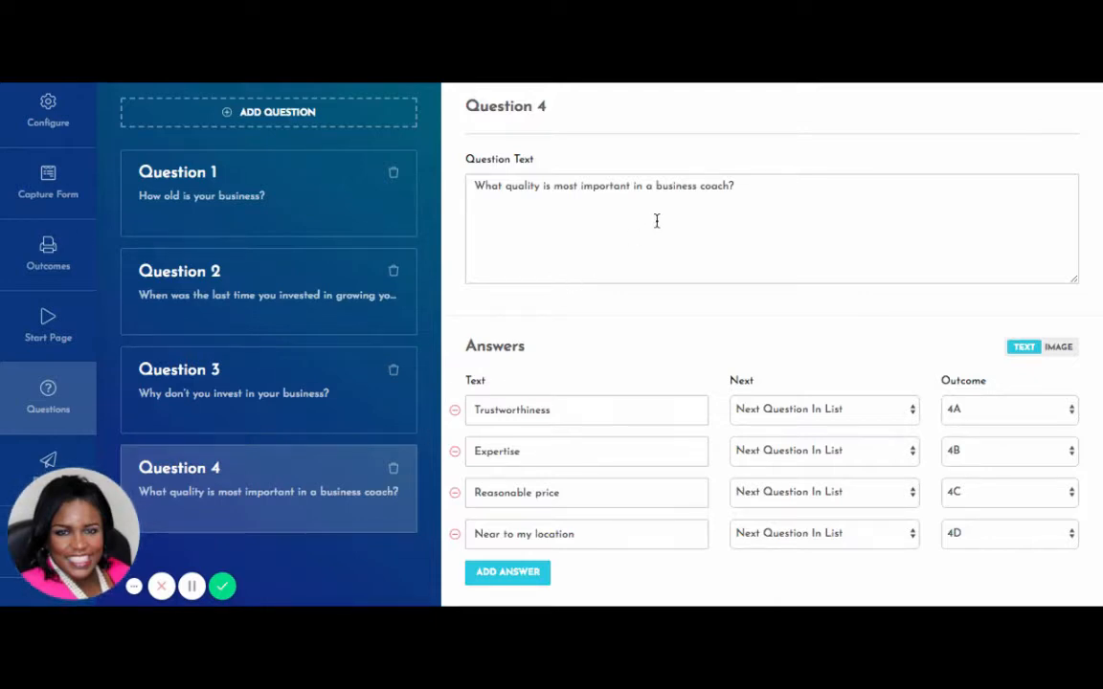
Add 'Level of access to the coach' as Question 4's fifth answer, with no outcome.
left_click(518, 587)
left_click(518, 586)
type("L")
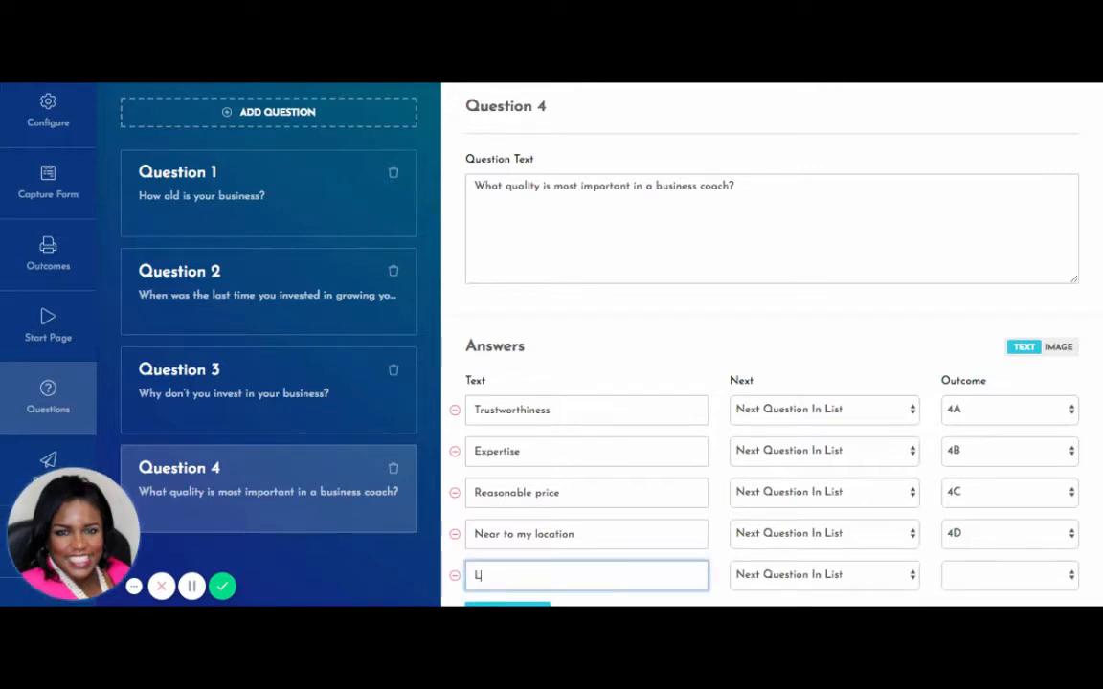
type("evel of ")
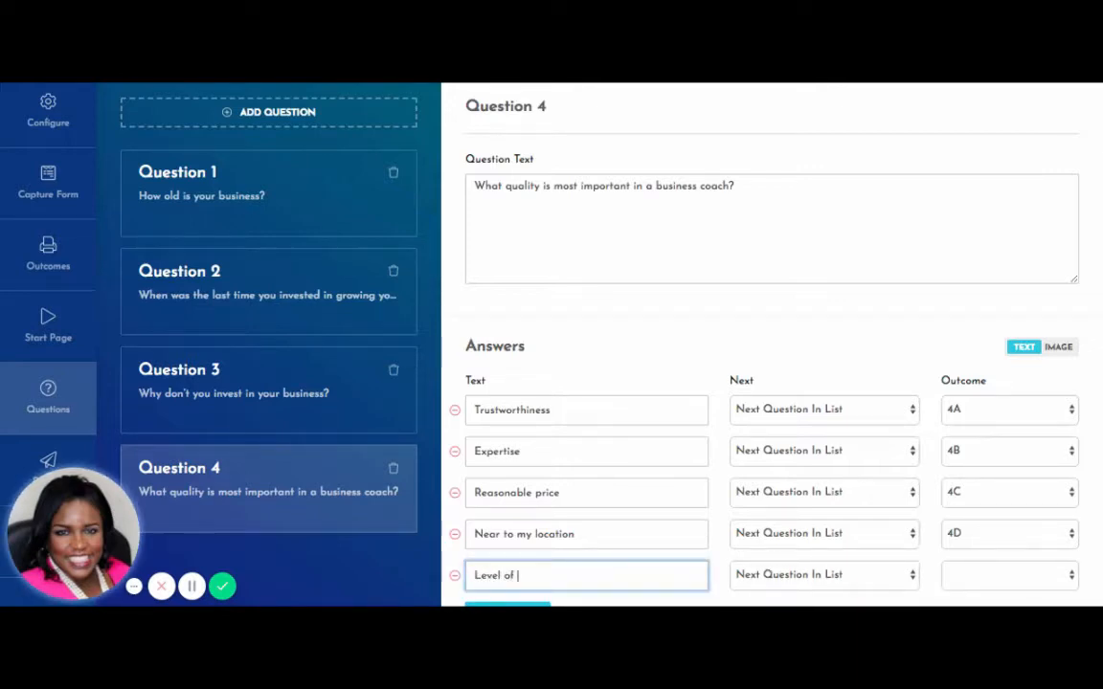
type("acces")
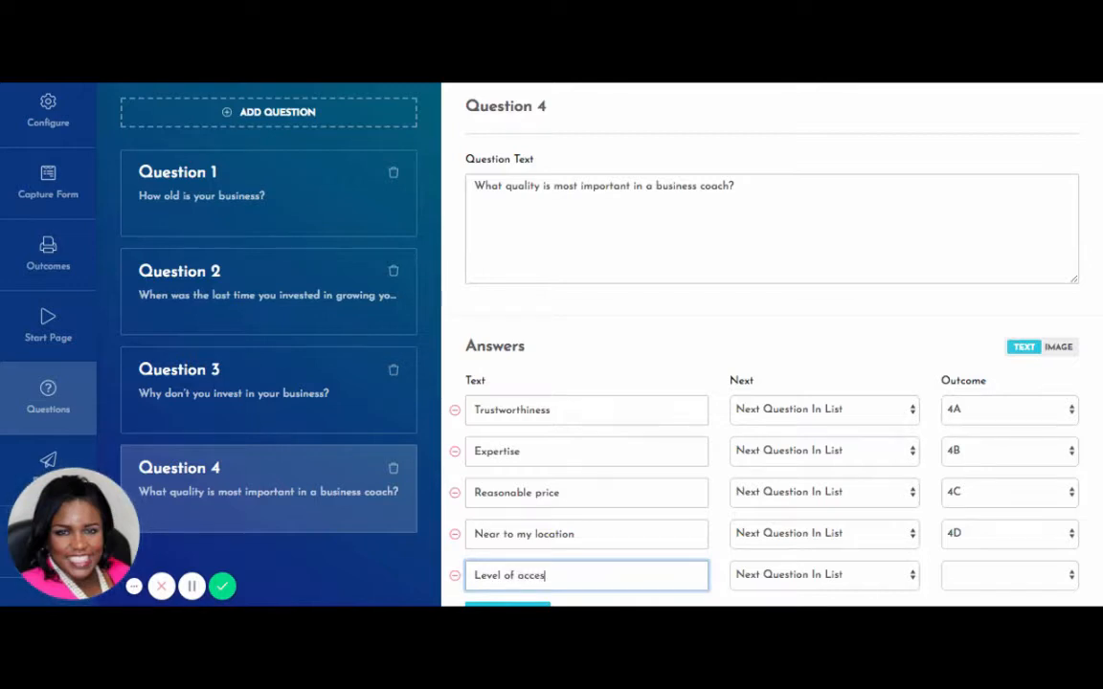
type("s to the coach")
left_click(990, 601)
scroll(990, 601, "down", 1)
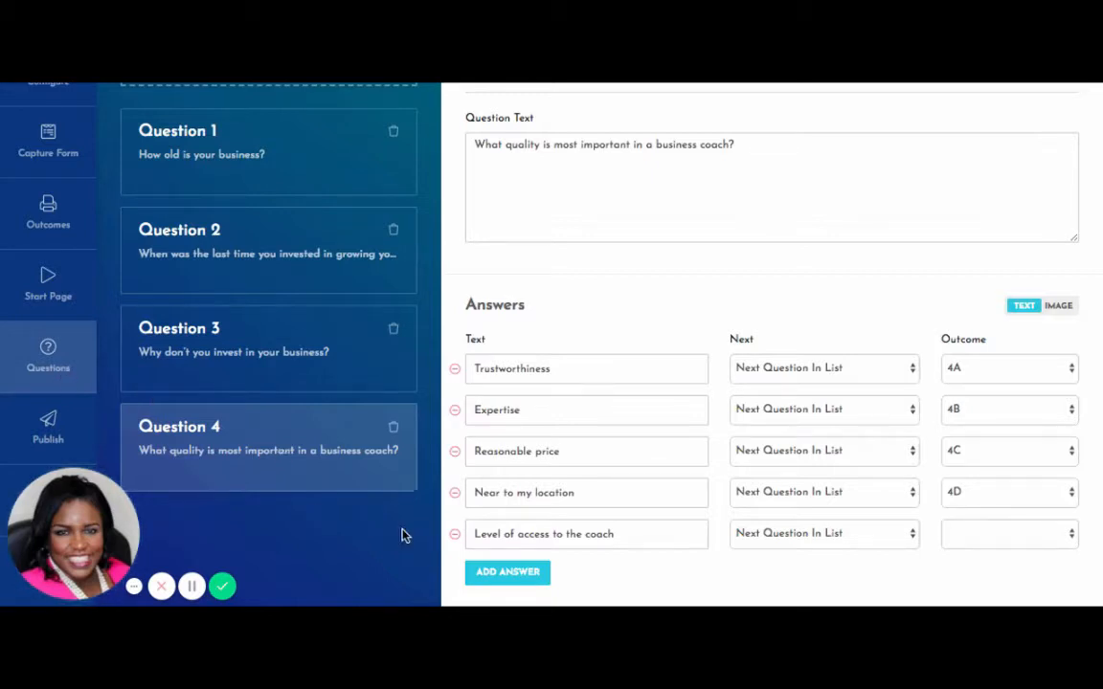
scroll(424, 525, "up", 2)
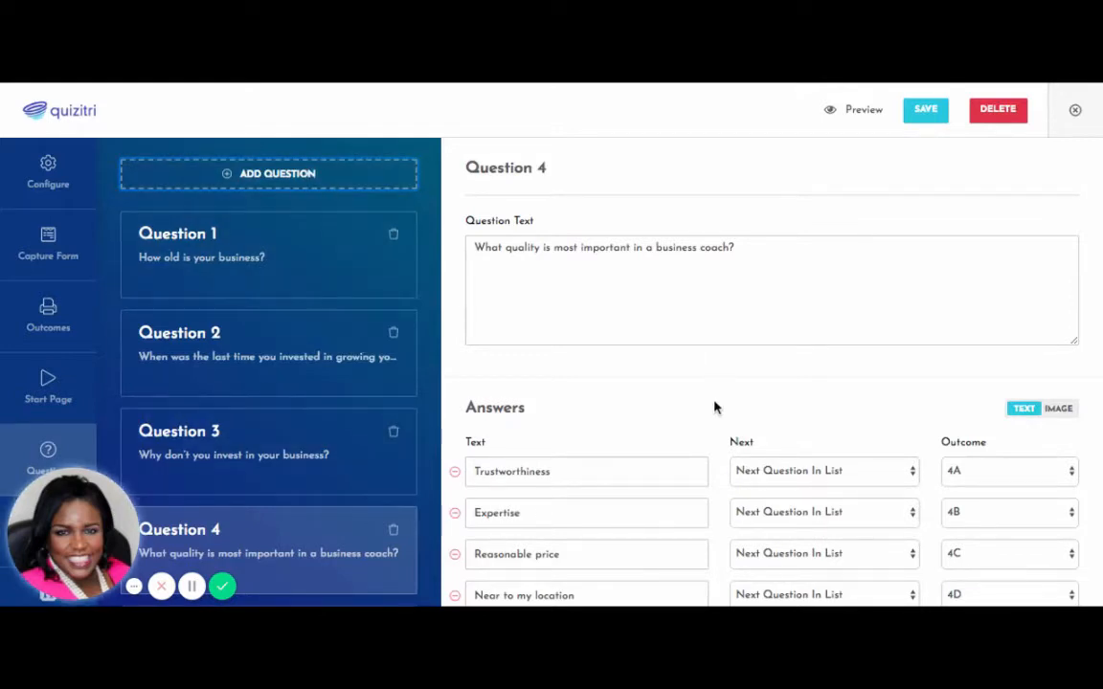
scroll(714, 406, "down", 1)
scroll(715, 406, "down", 2)
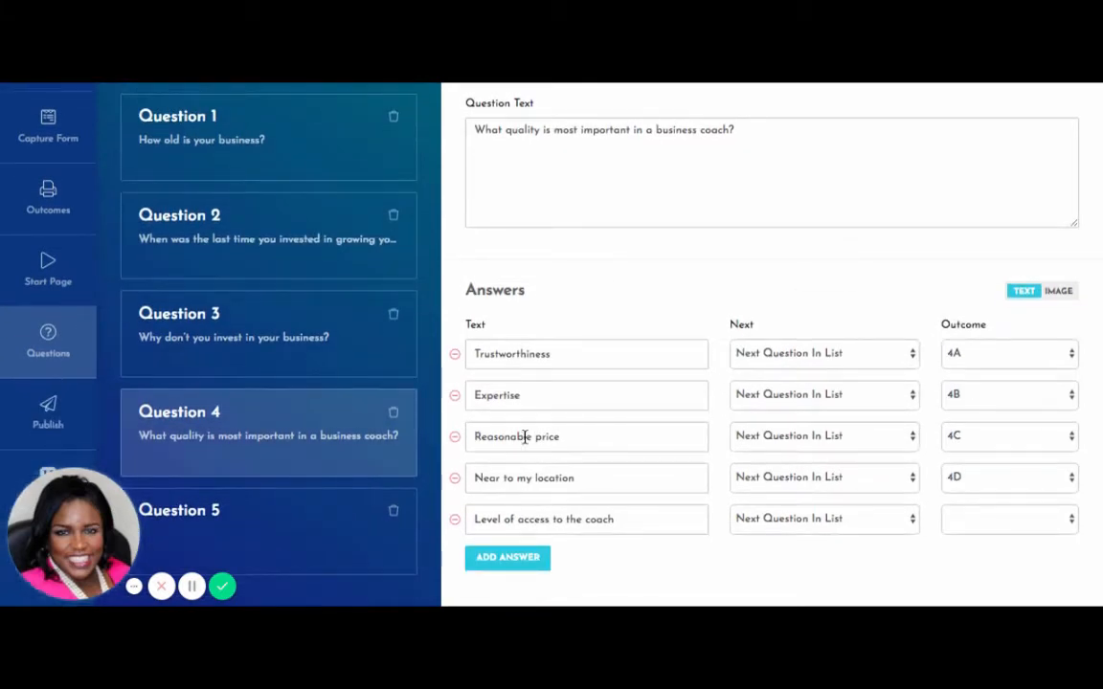
Write Question 5 as 'How much are you willing to invest in the success of your business' and add an answer row.
left_click(375, 519)
left_click(580, 170)
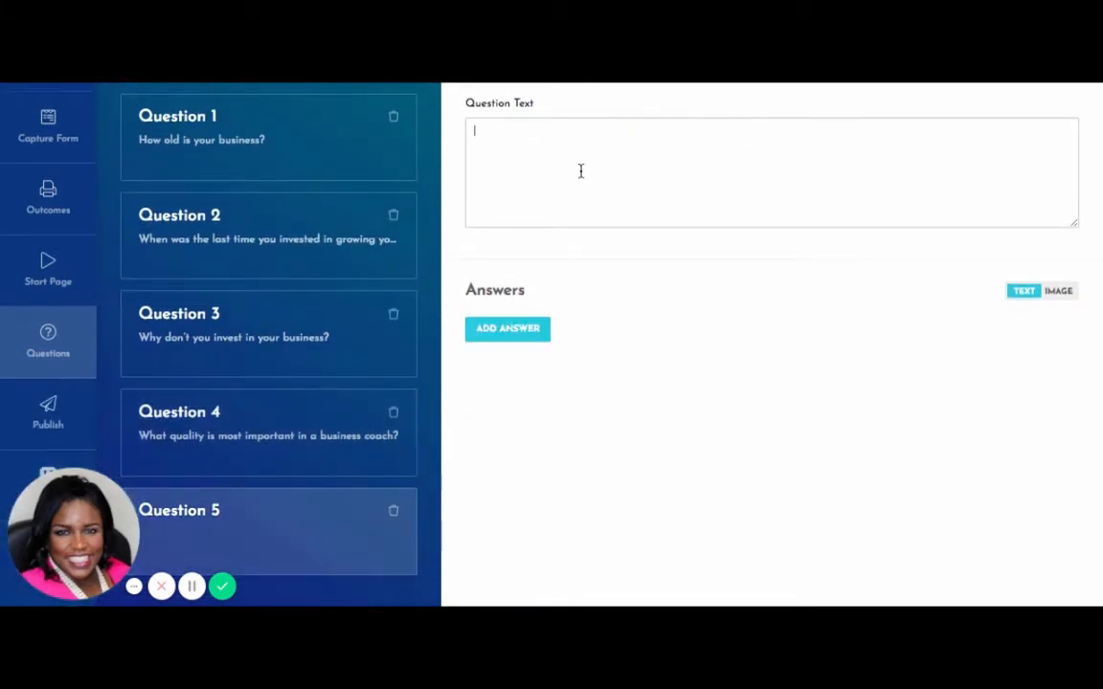
type("How")
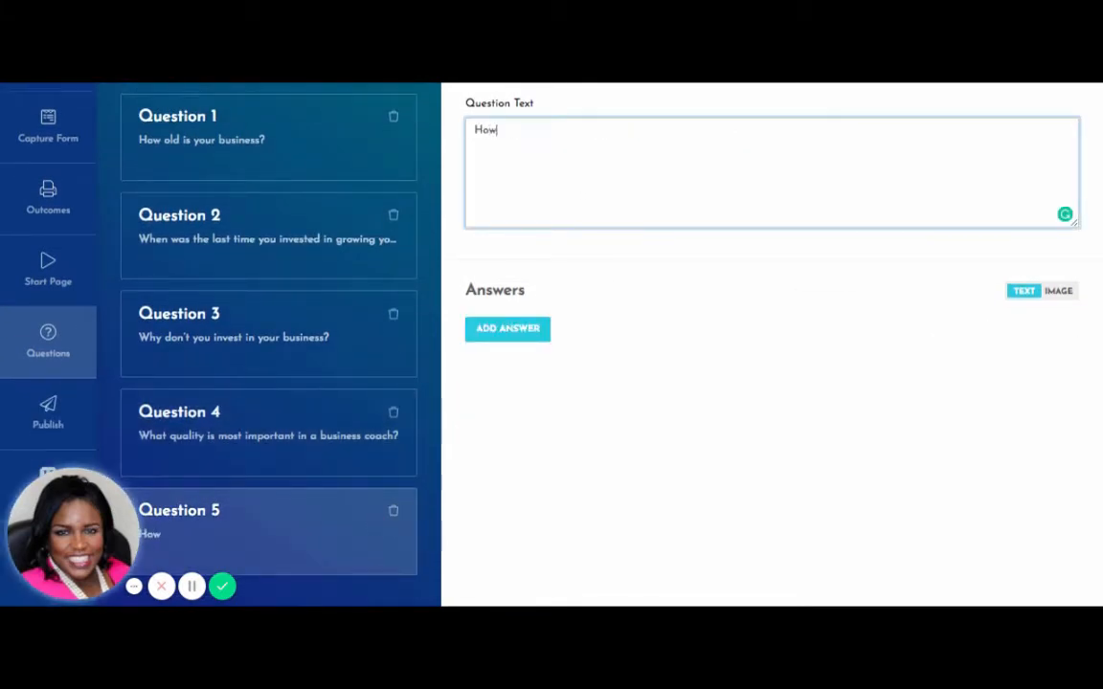
type(" much are ")
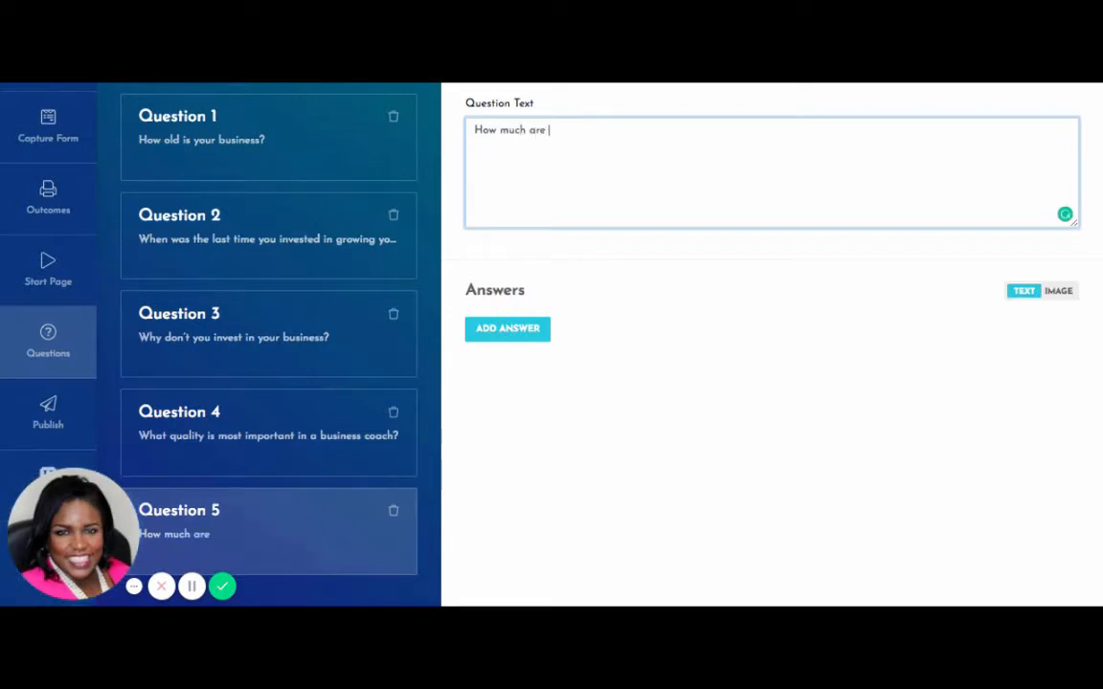
type("you willing")
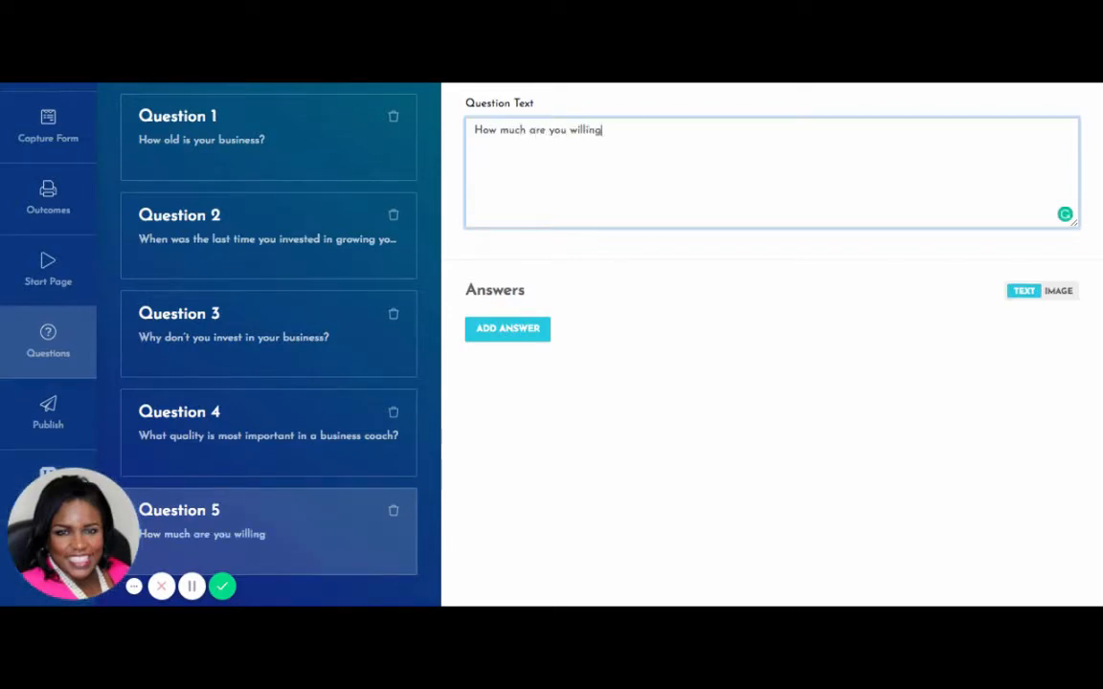
type(" to invest ")
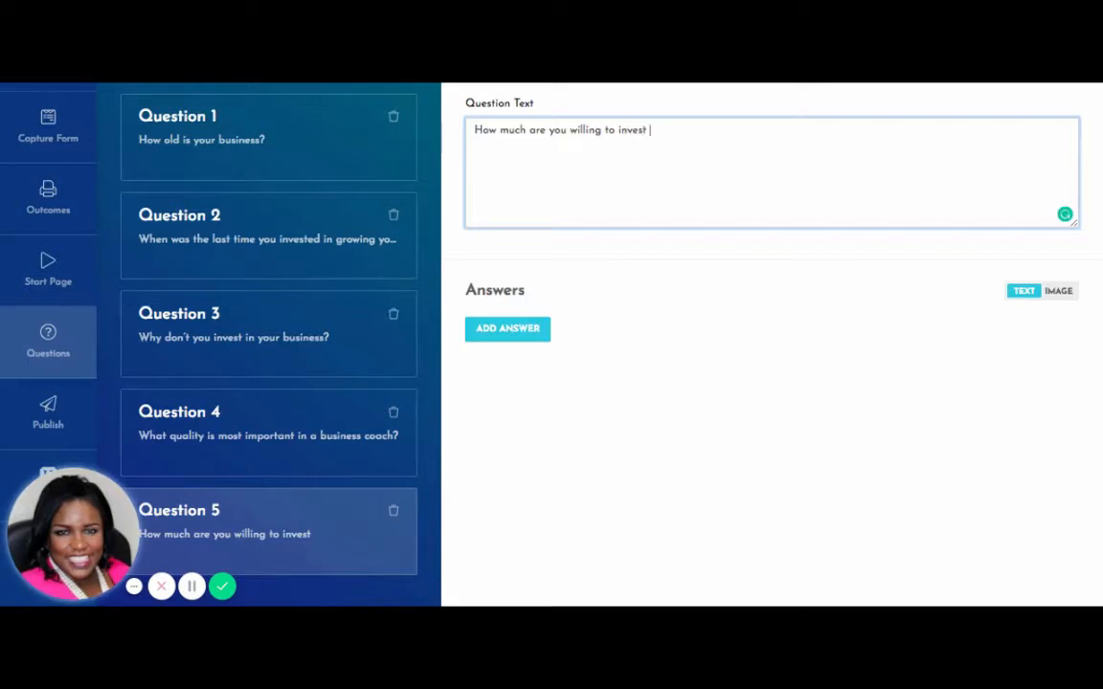
type("in the succ")
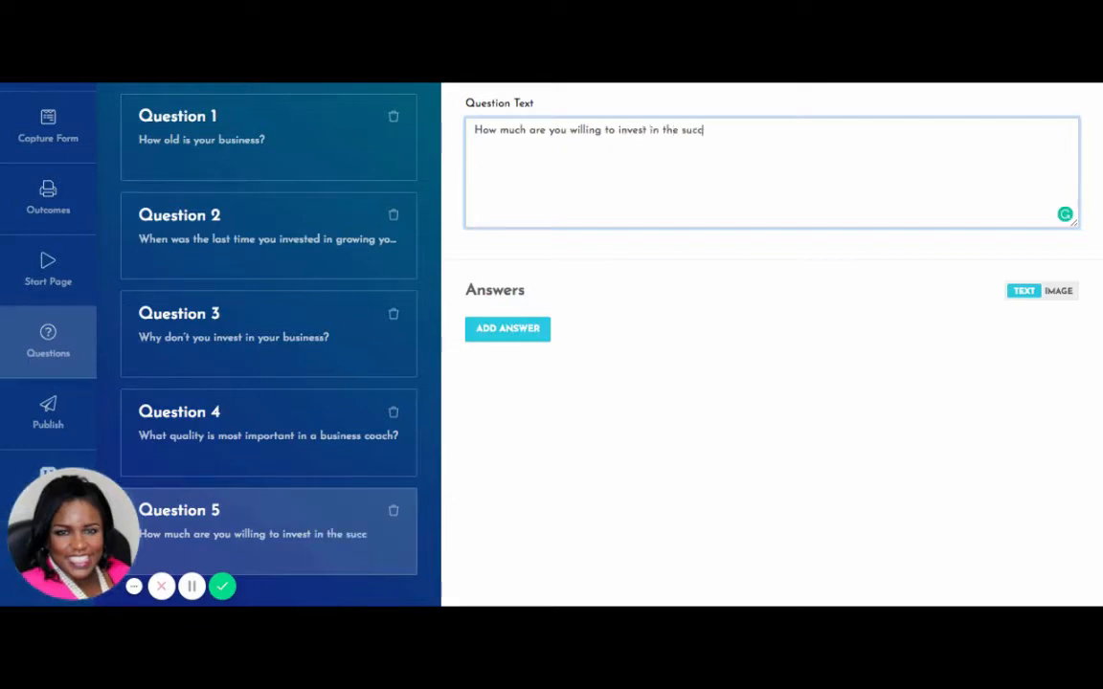
type("ess of your business")
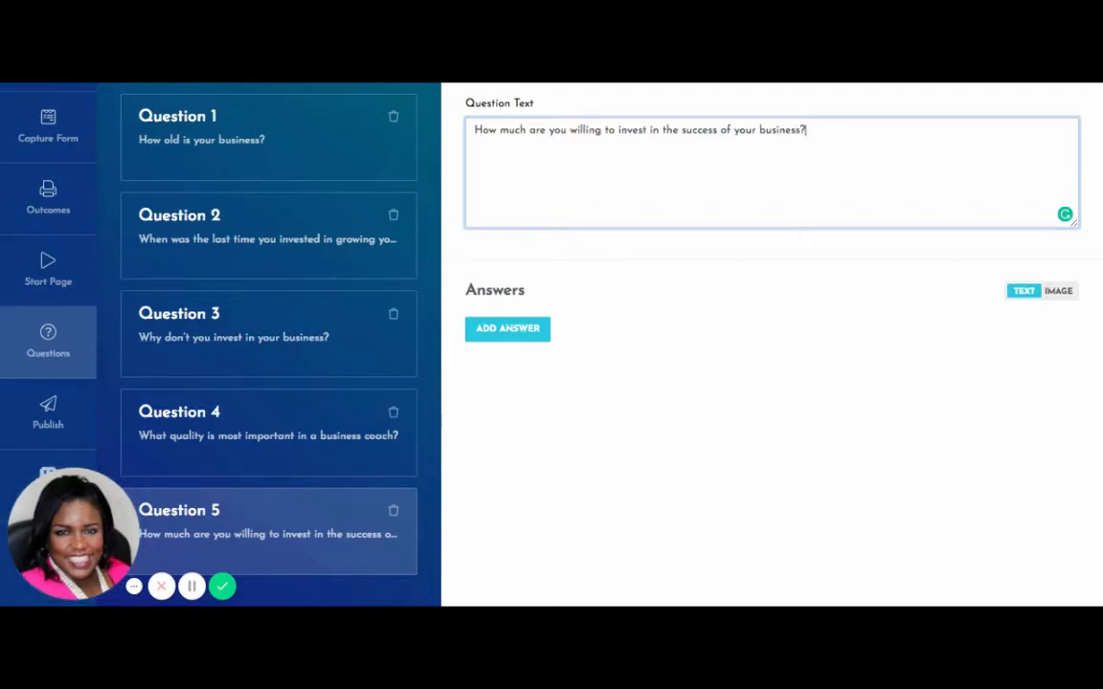
left_click(498, 328)
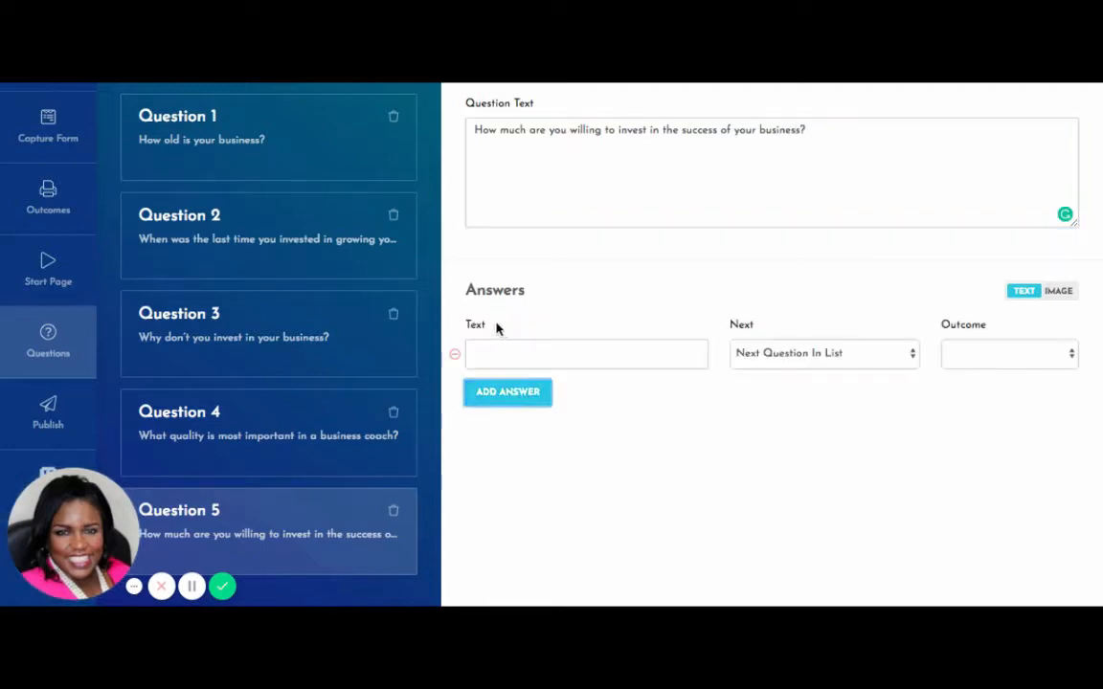
Fill Question 5's answers with $0-$500, $500 - $1999 and $2000-$5000.
left_click(525, 350)
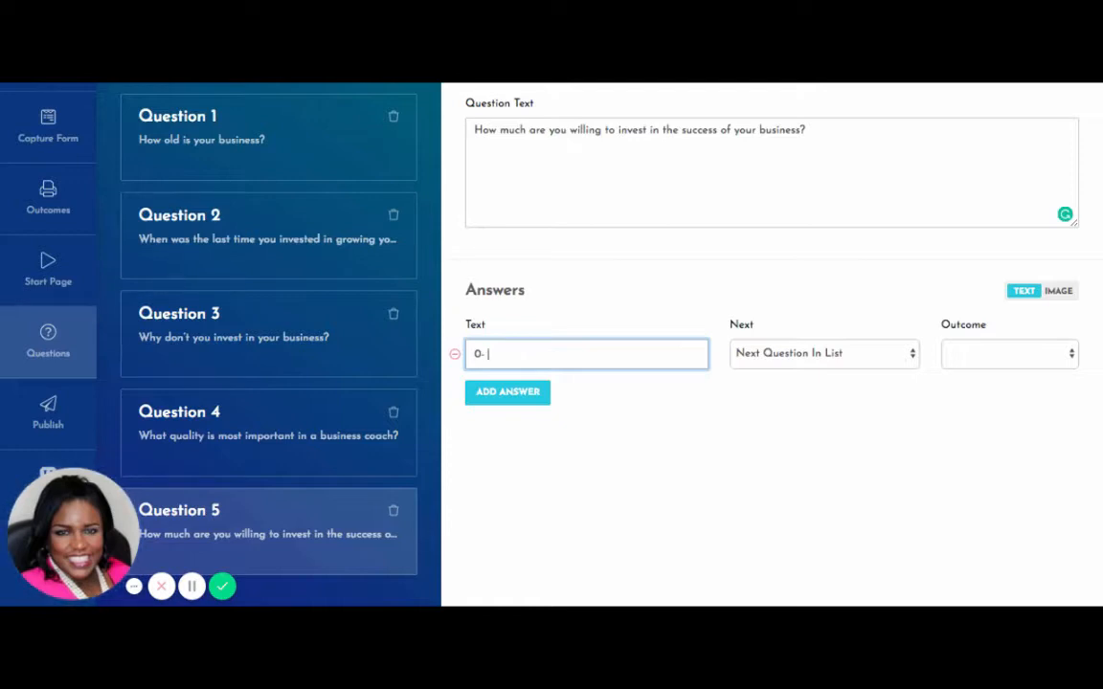
key("BackSpace")
type("500")
left_click(530, 396)
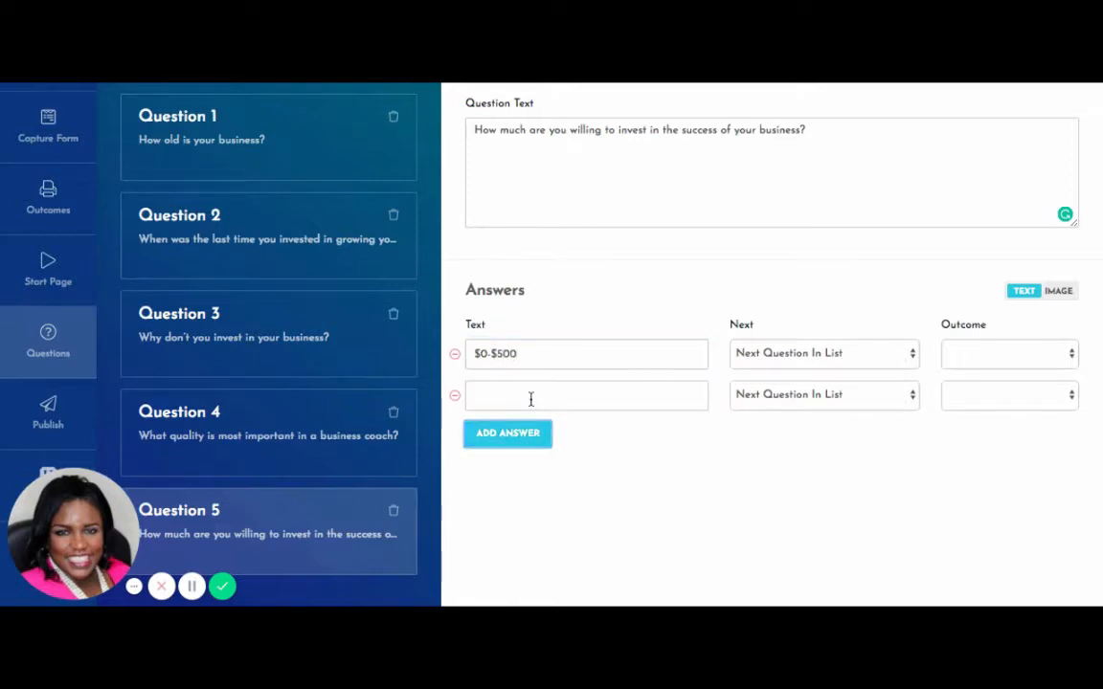
left_click(531, 399)
type("$")
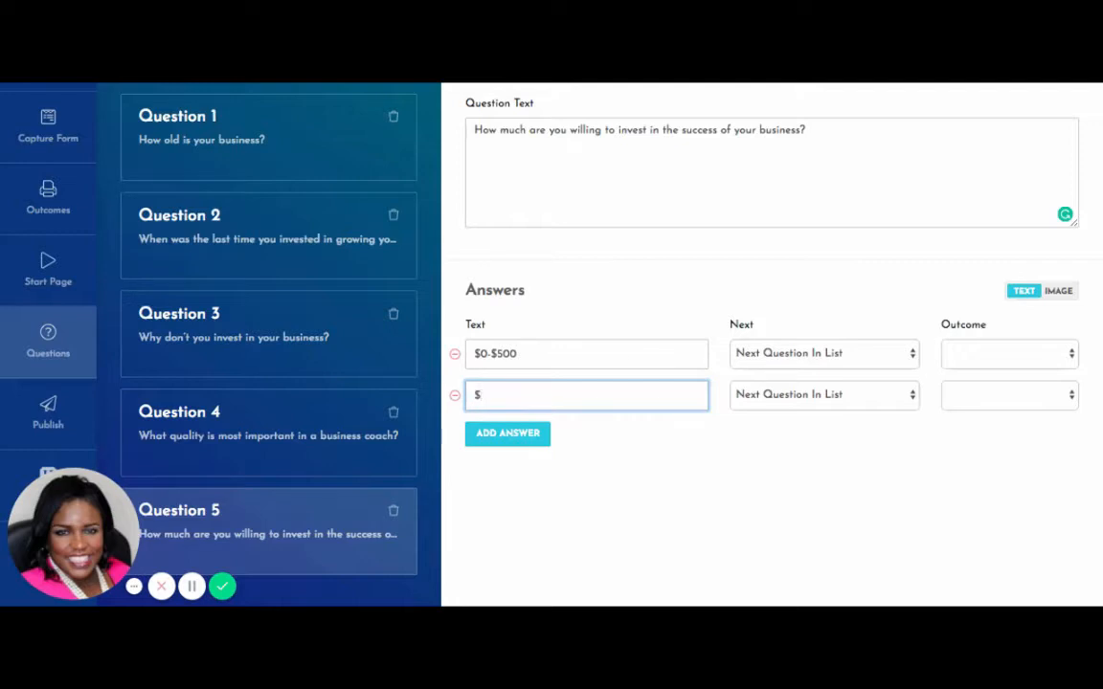
type("500 - $1999")
left_click(522, 440)
left_click(506, 443)
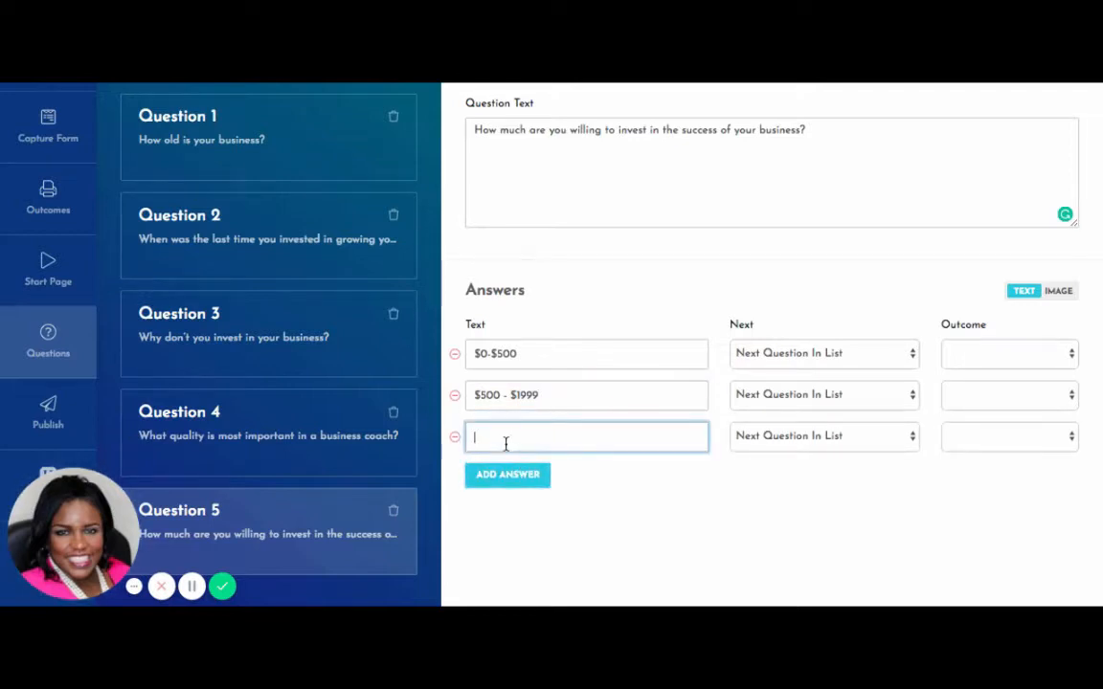
type("$2000-$5000")
Add answers 'I don't have the money to invest right now' and 'It would depend on the coach and the results I could expect'.
left_click(505, 475)
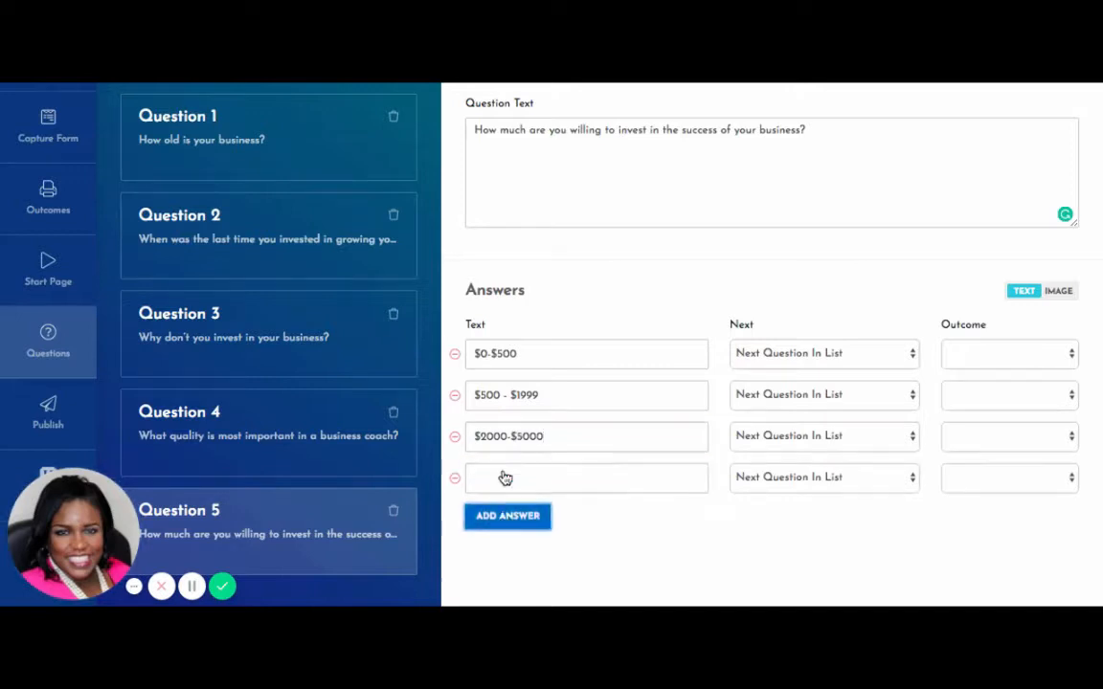
left_click(515, 488)
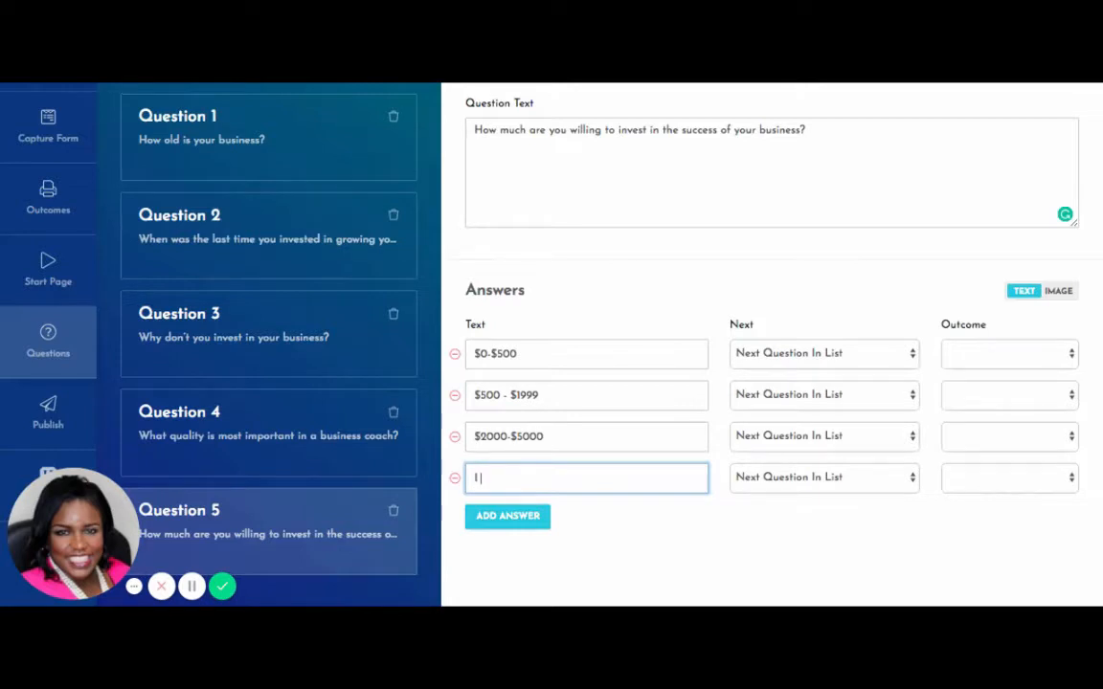
type("I don't have t")
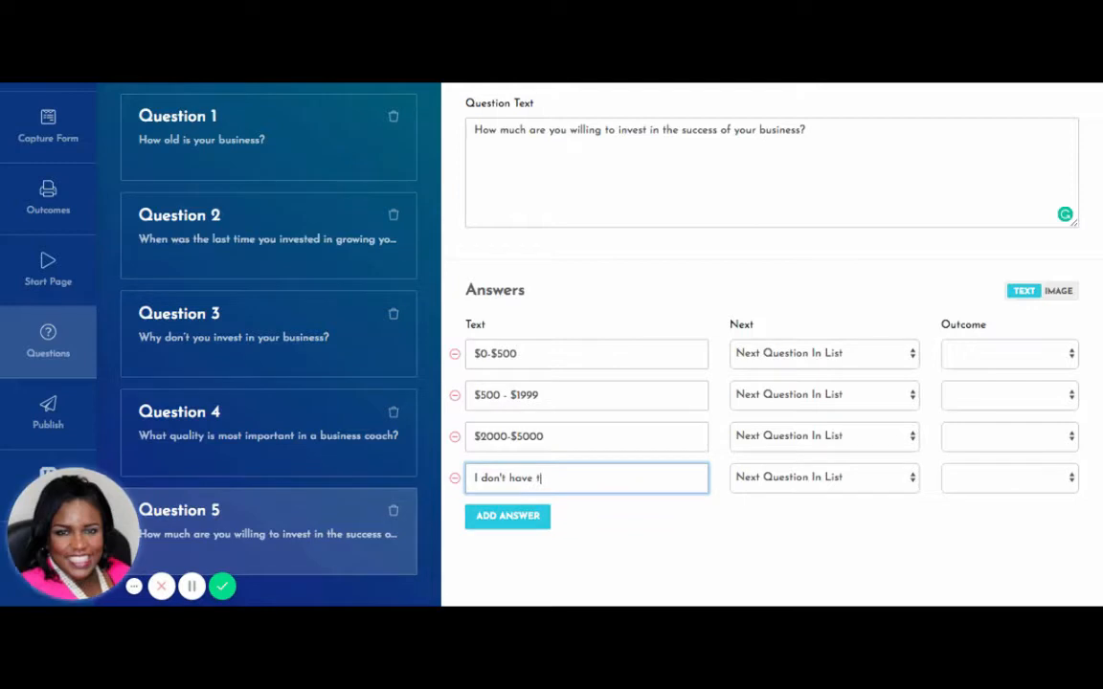
type("he money")
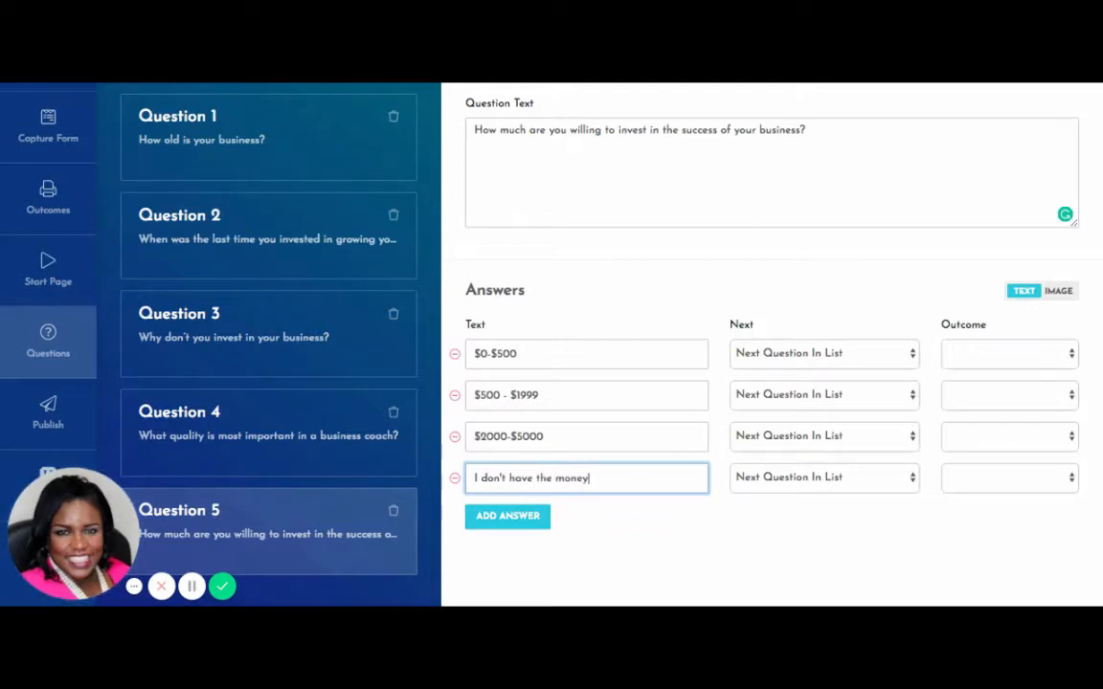
type(" to invest ")
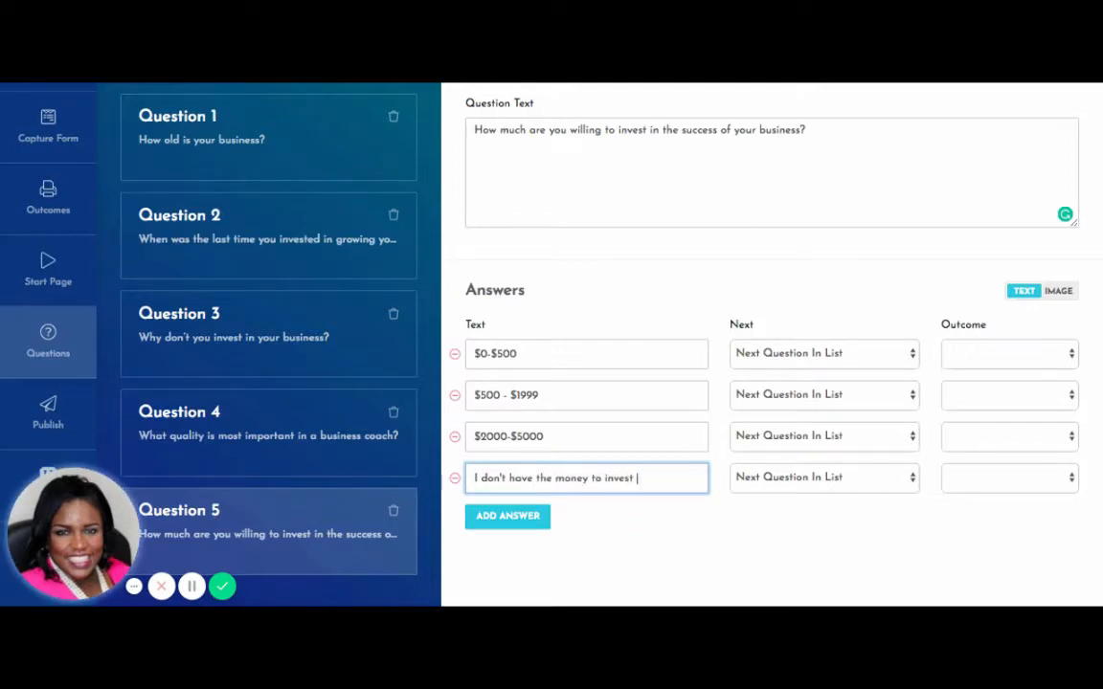
type("right now.")
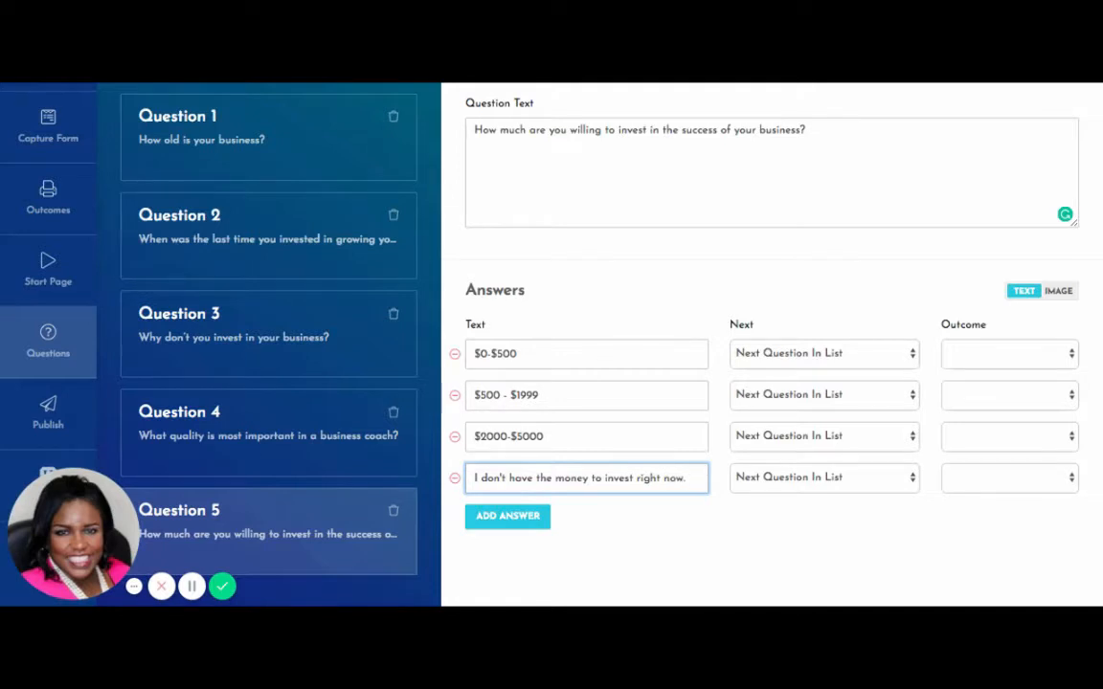
left_click(492, 526)
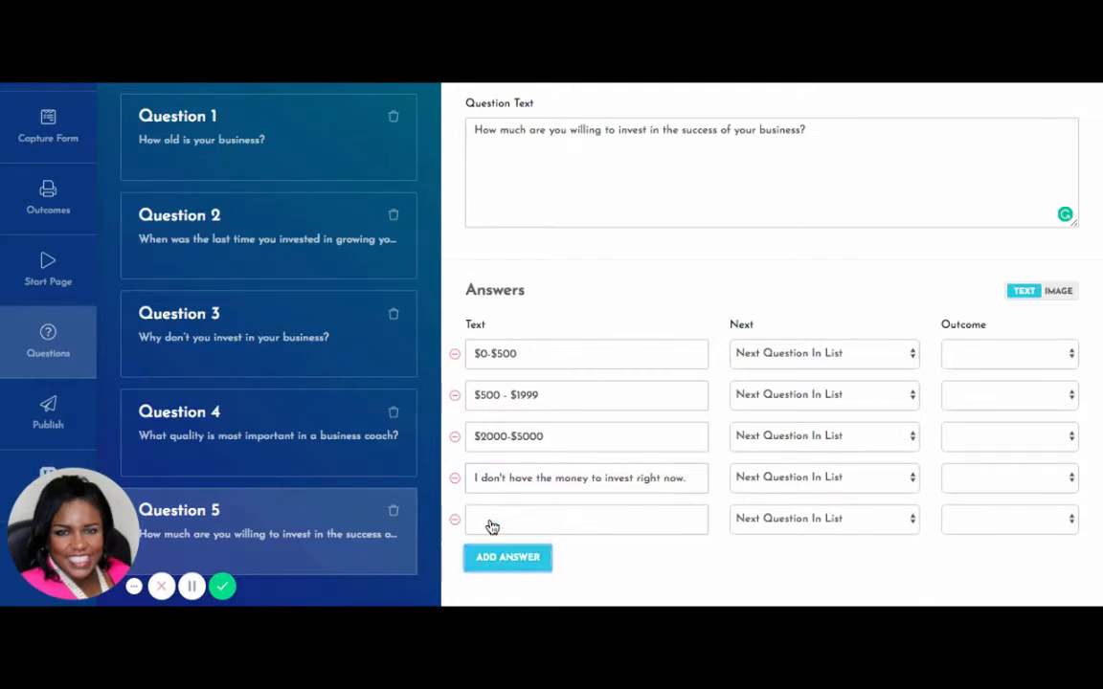
left_click(489, 520)
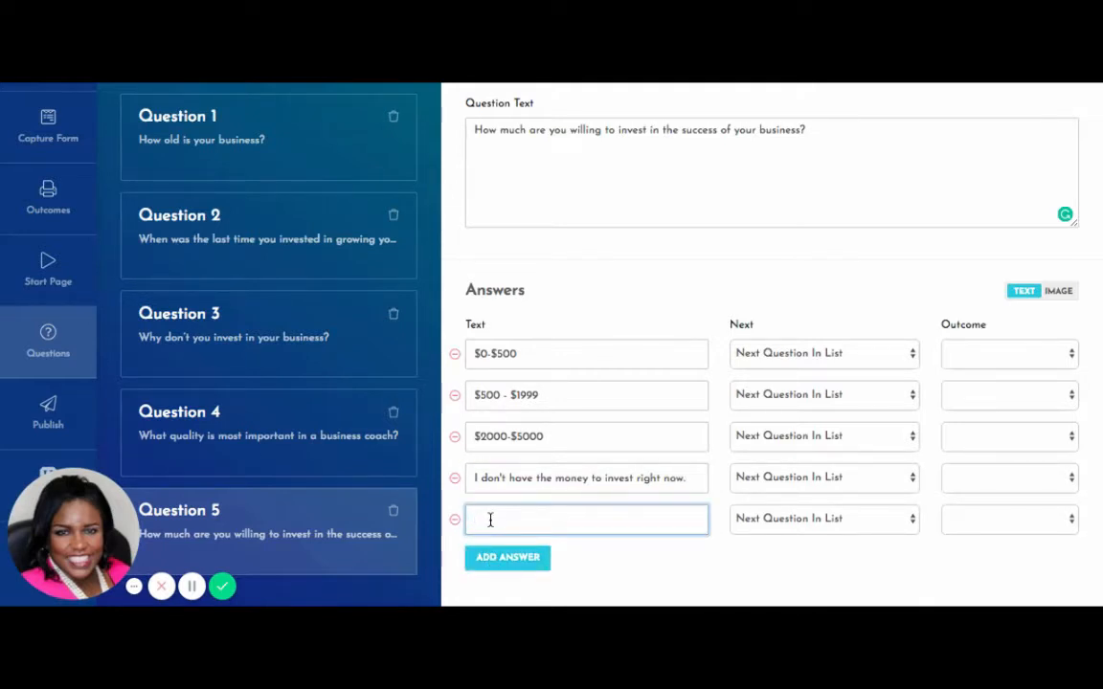
type("It would depend on the coach")
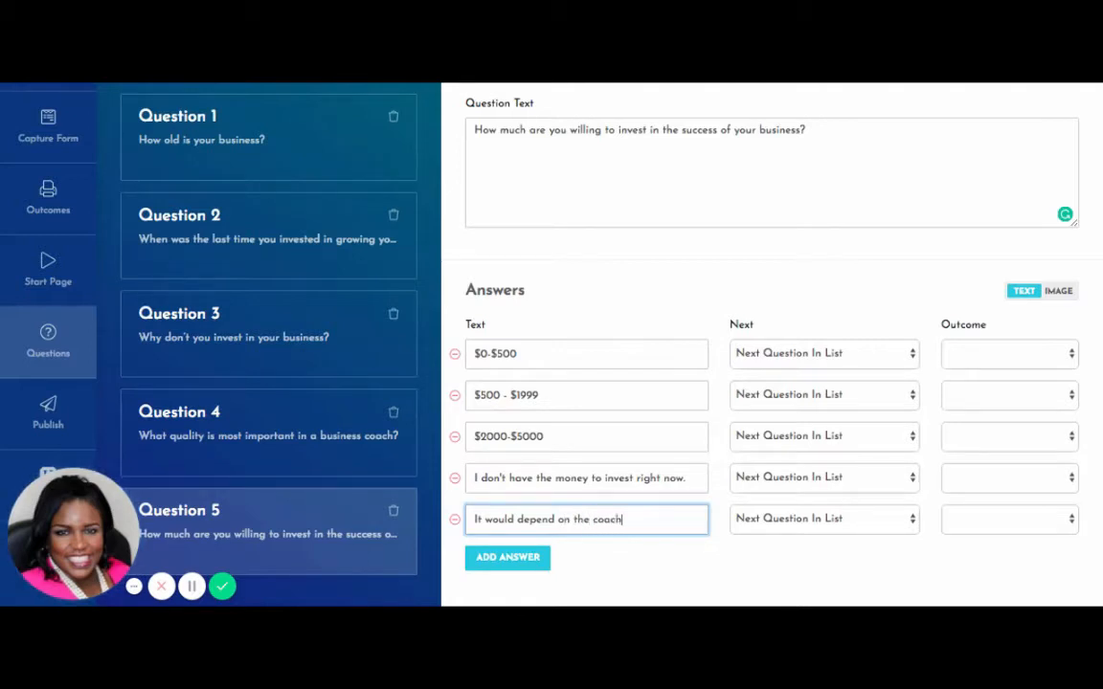
type(" and the results I could")
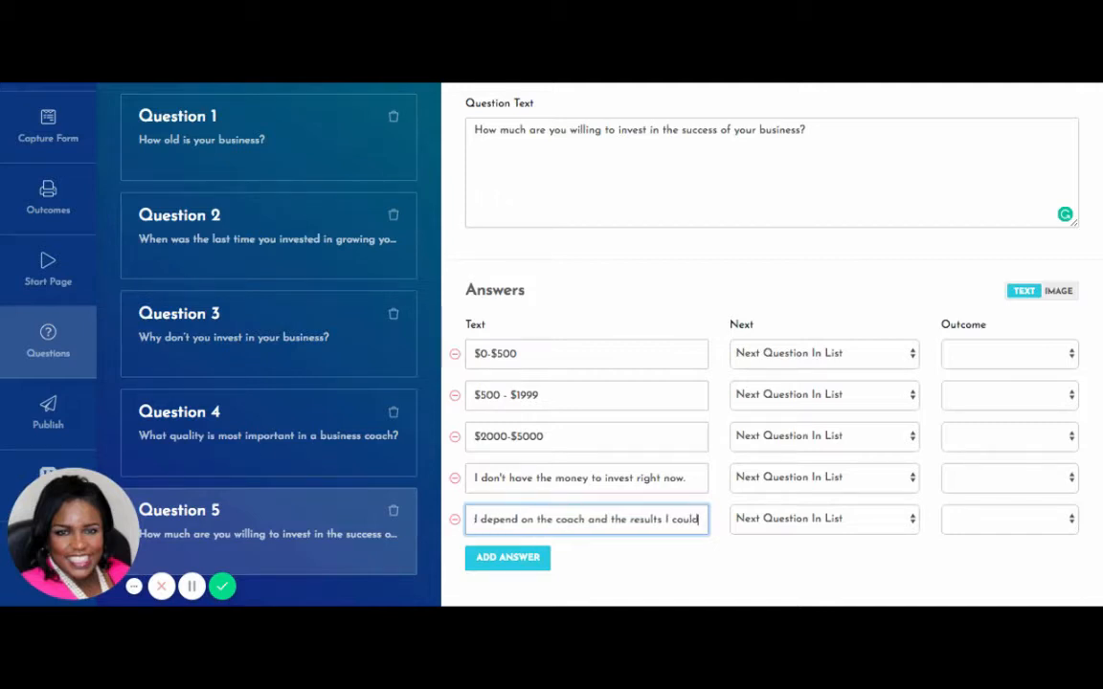
type(" expect")
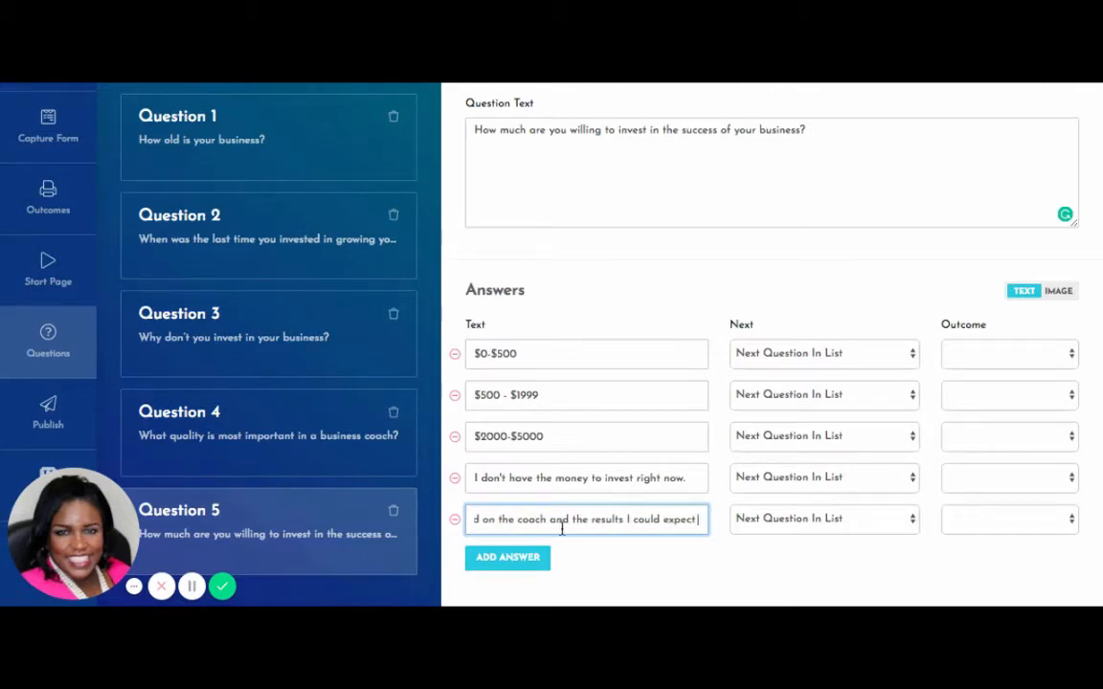
key("BackSpace")
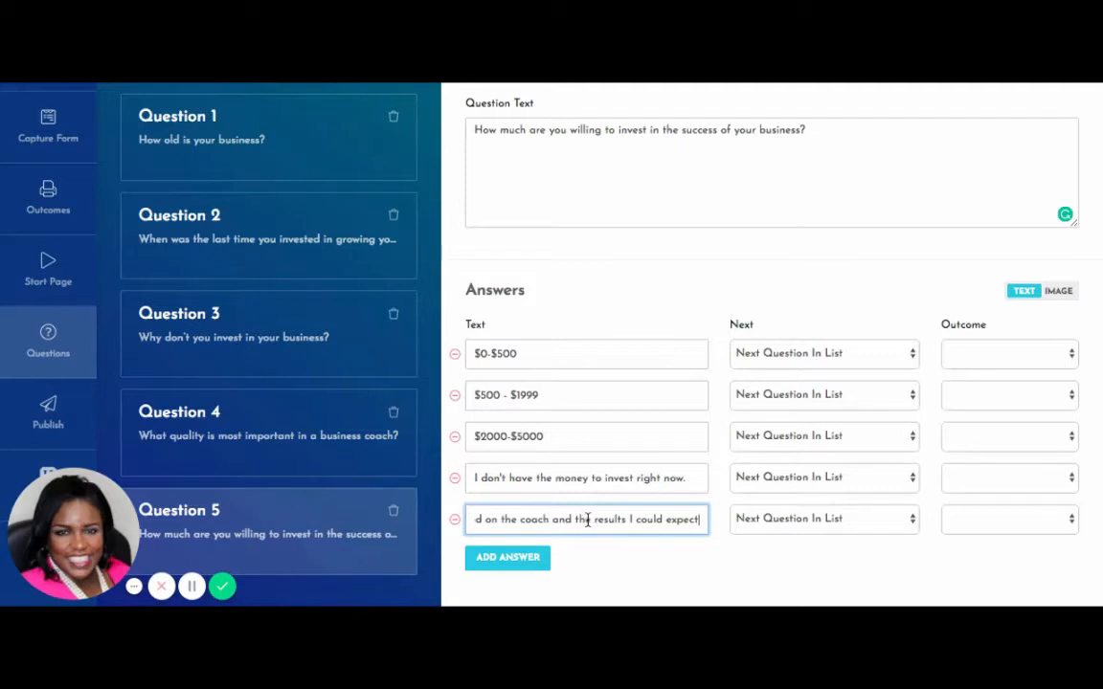
left_click(912, 354)
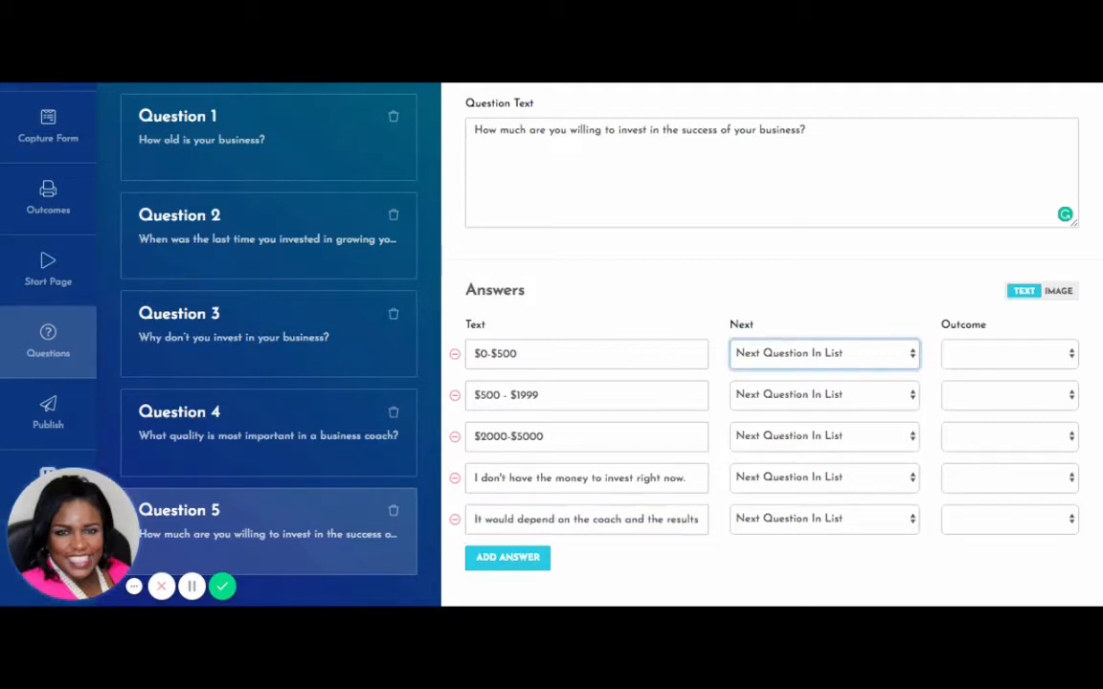
Set all five Question 5 answers' Next to End Quiz Here, leaving outcomes unassigned.
left_click(906, 406)
left_click(912, 399)
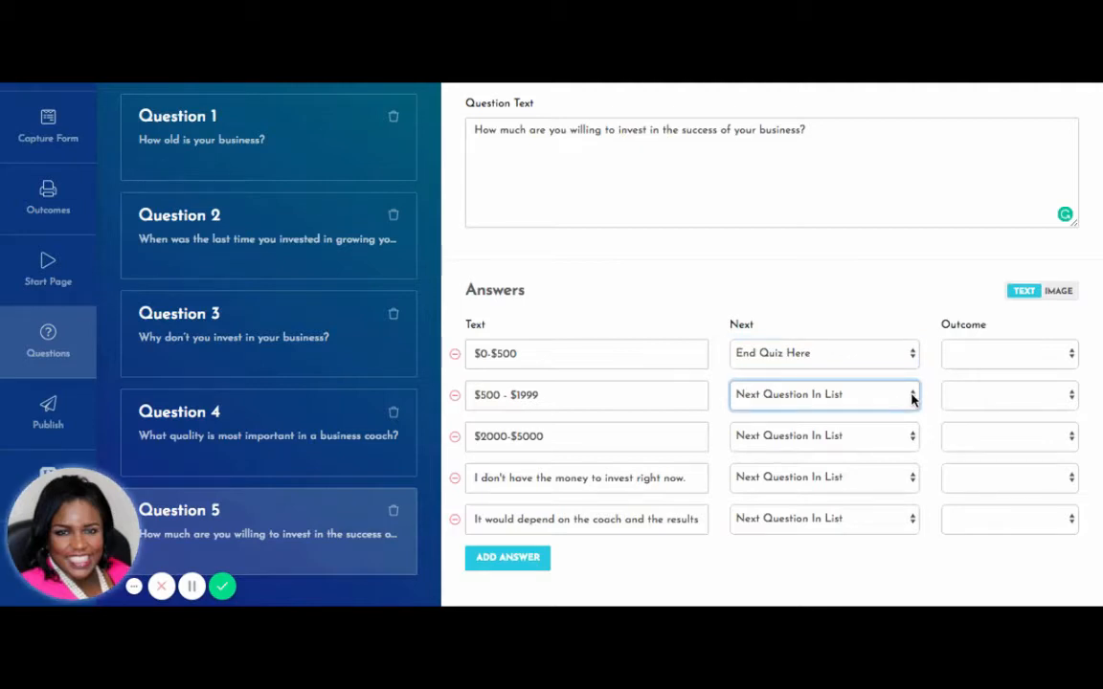
left_click(911, 488)
left_click(914, 442)
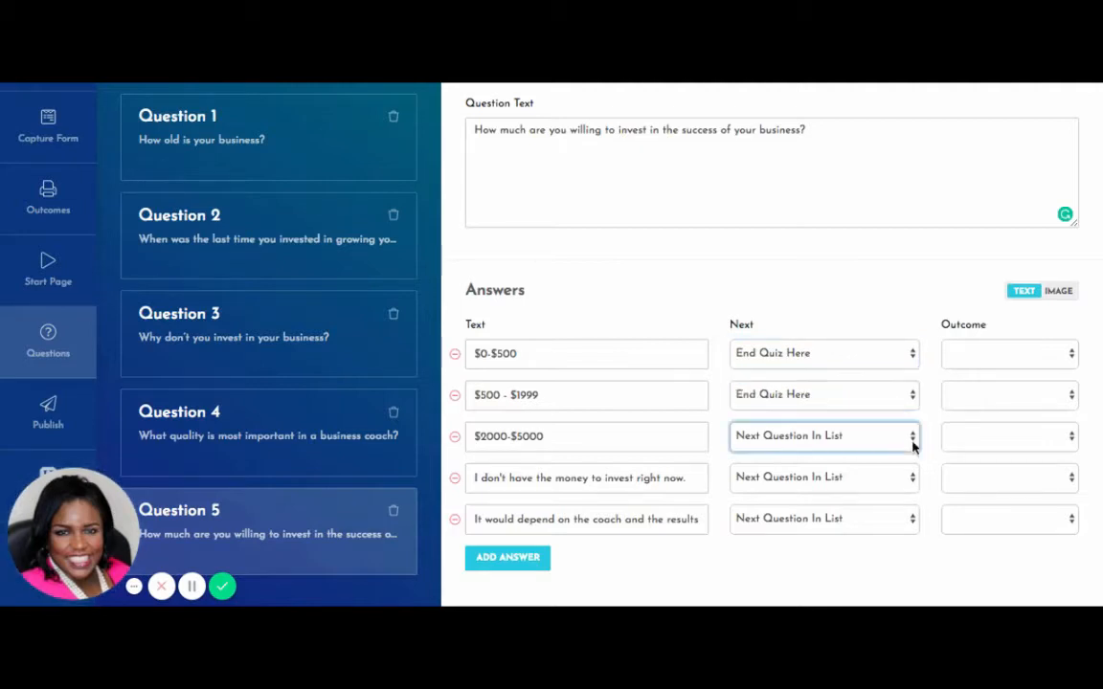
left_click(911, 520)
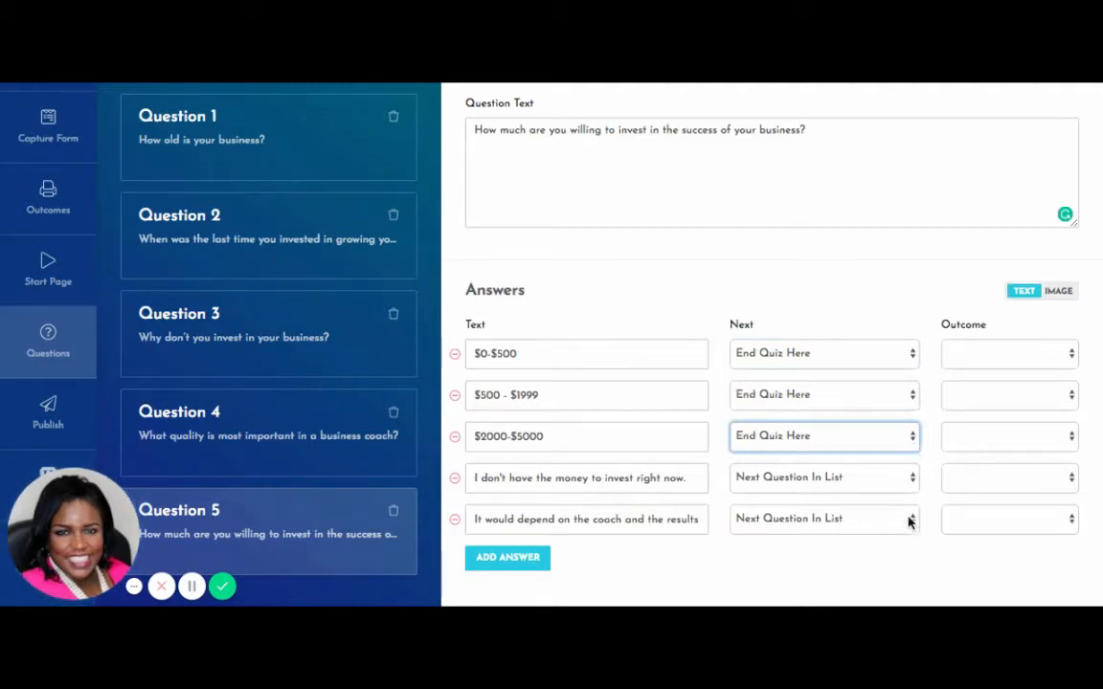
left_click(912, 480)
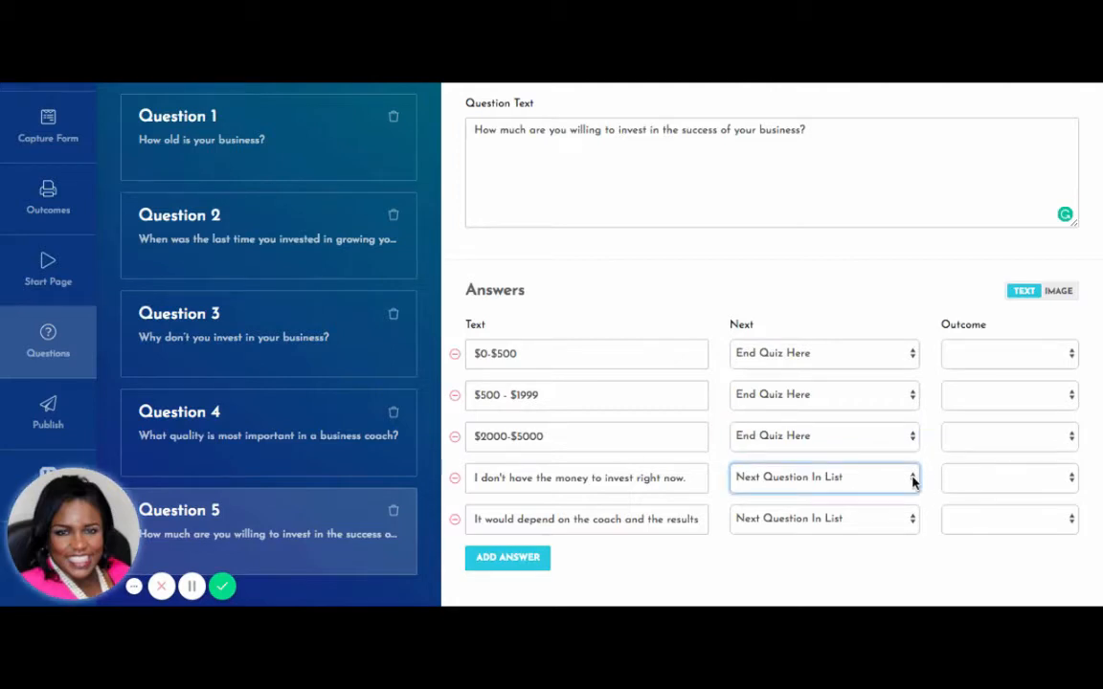
left_click(909, 542)
left_click(914, 522)
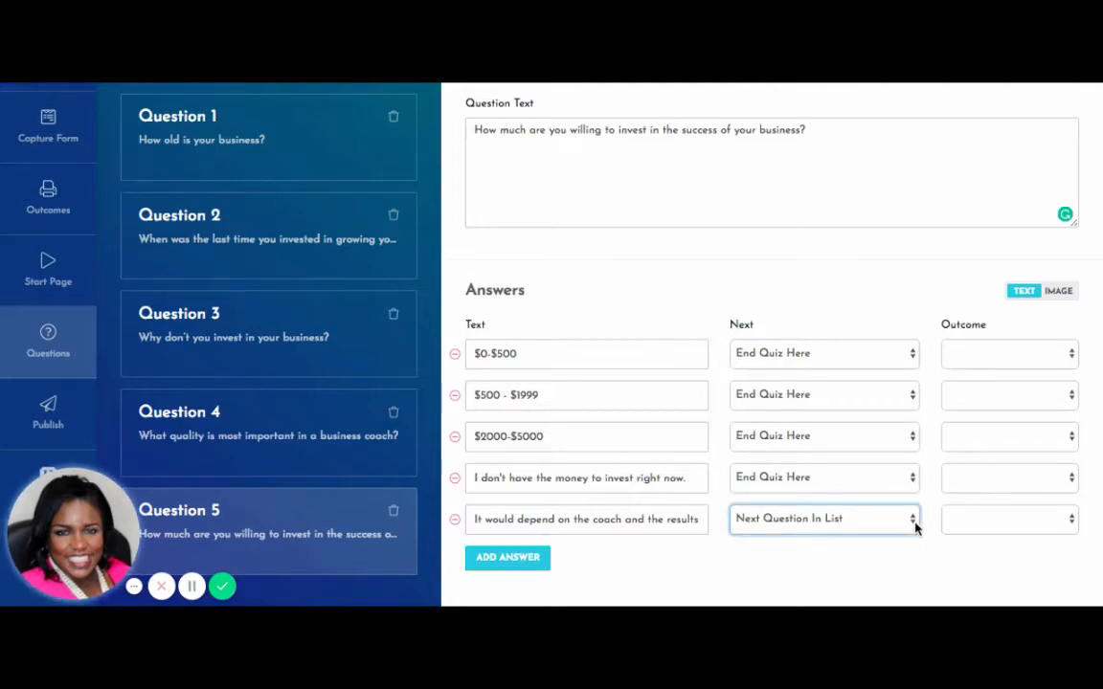
left_click(909, 581)
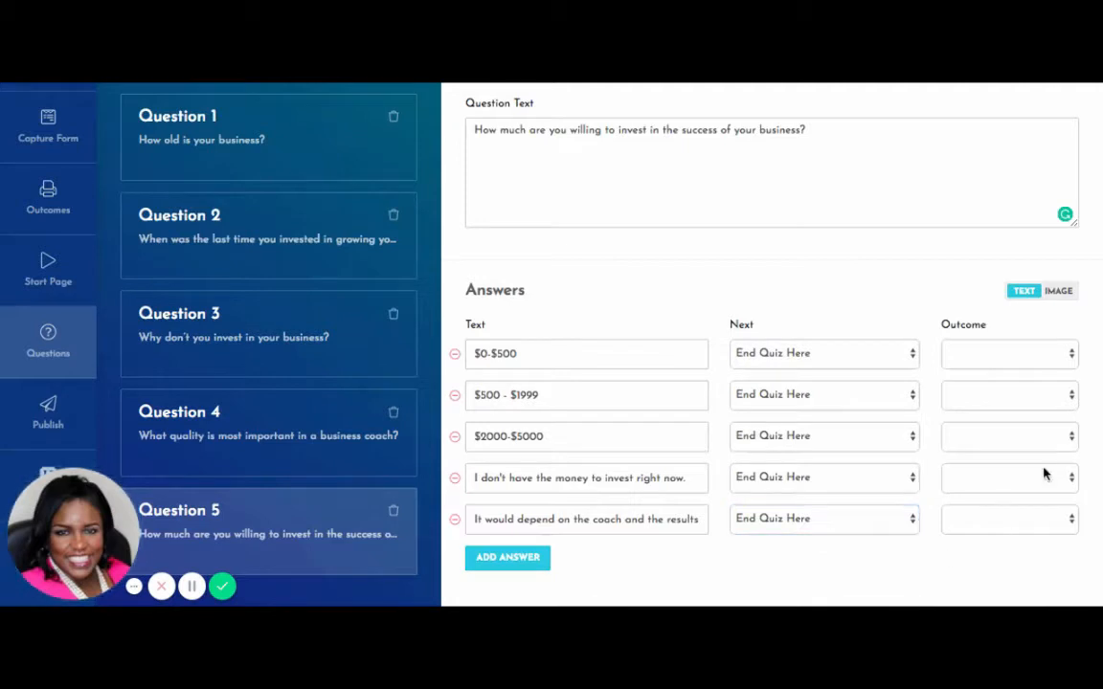
left_click(1070, 355)
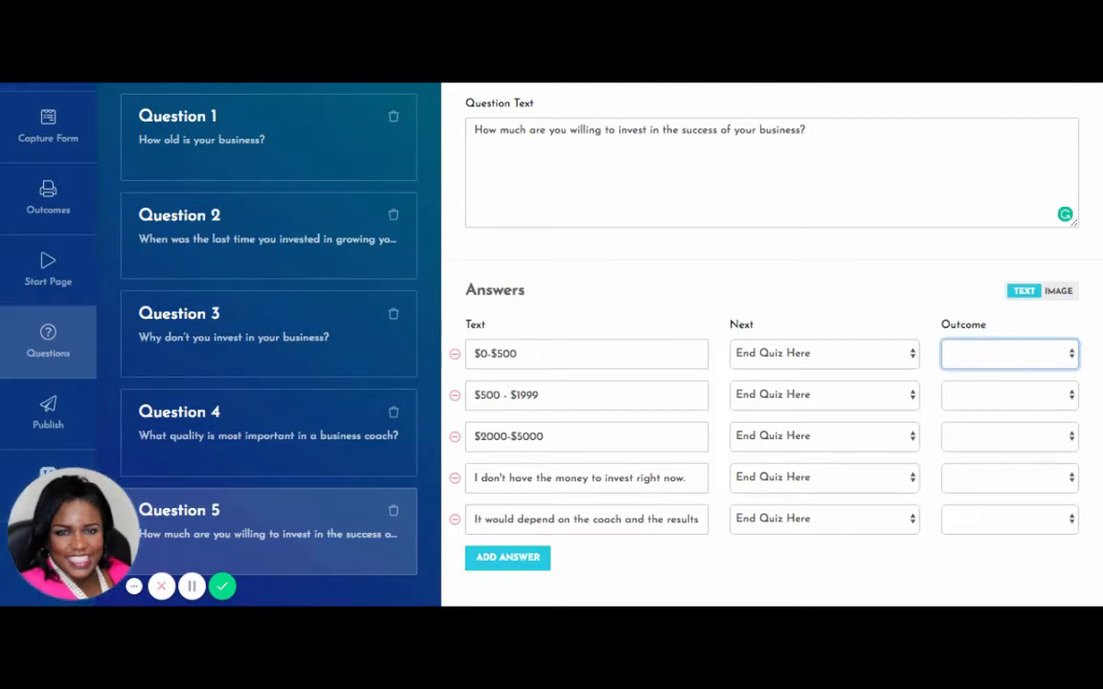
left_click(991, 582)
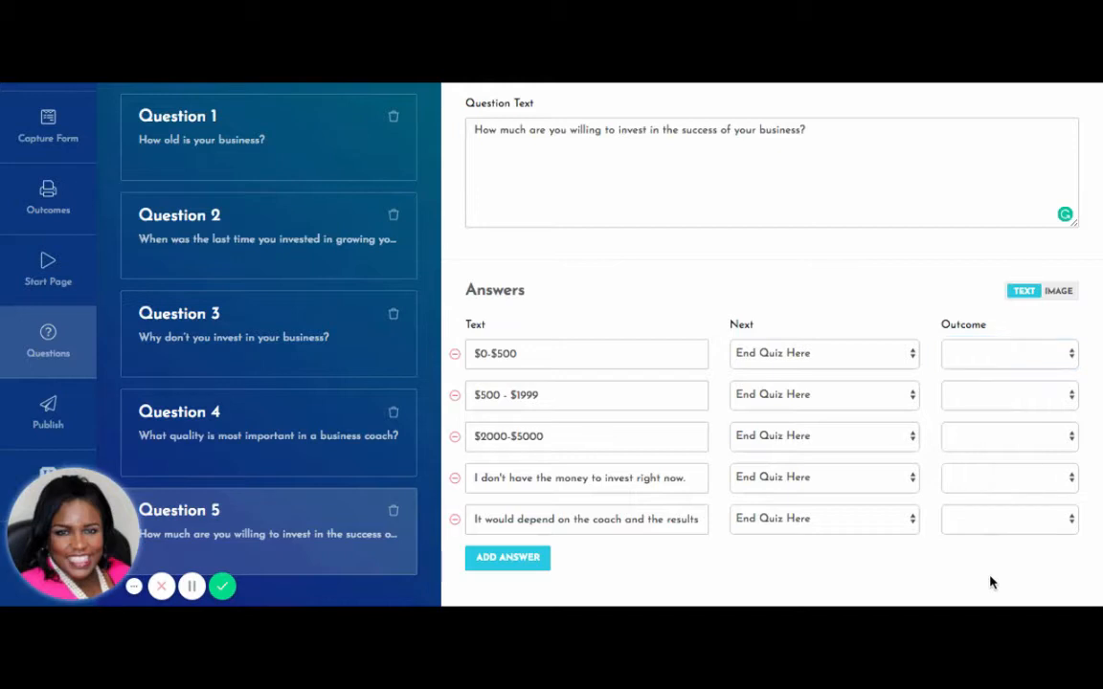
Open Outcome 5 from the quiz's Outcomes list.
left_click(44, 205)
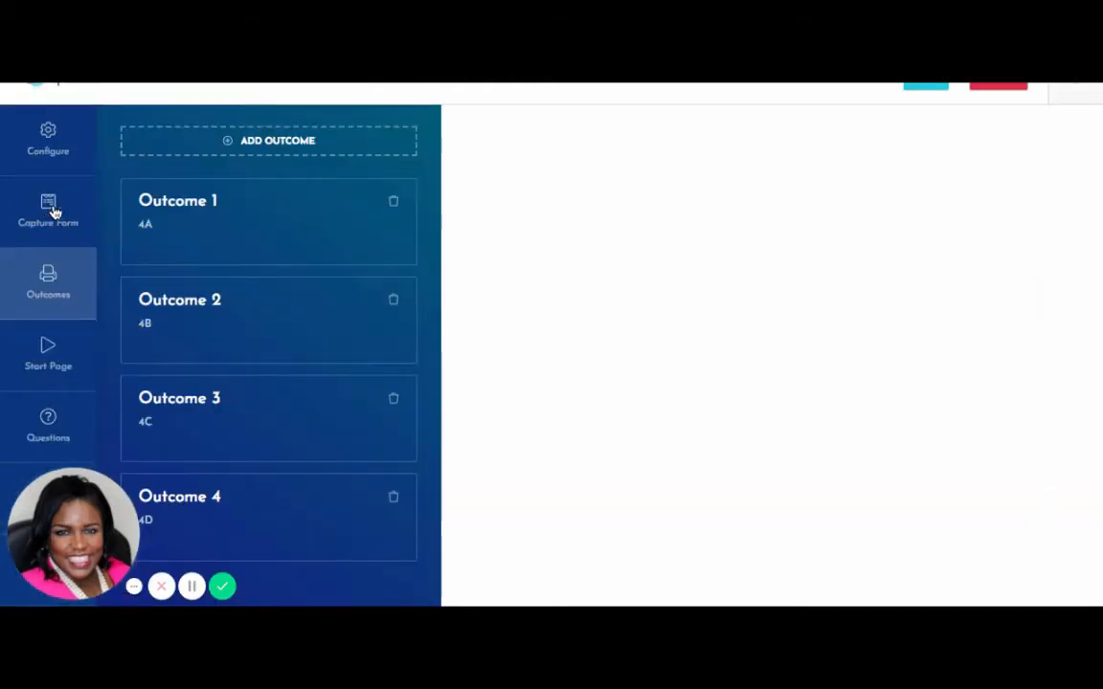
scroll(278, 151, "down", 1)
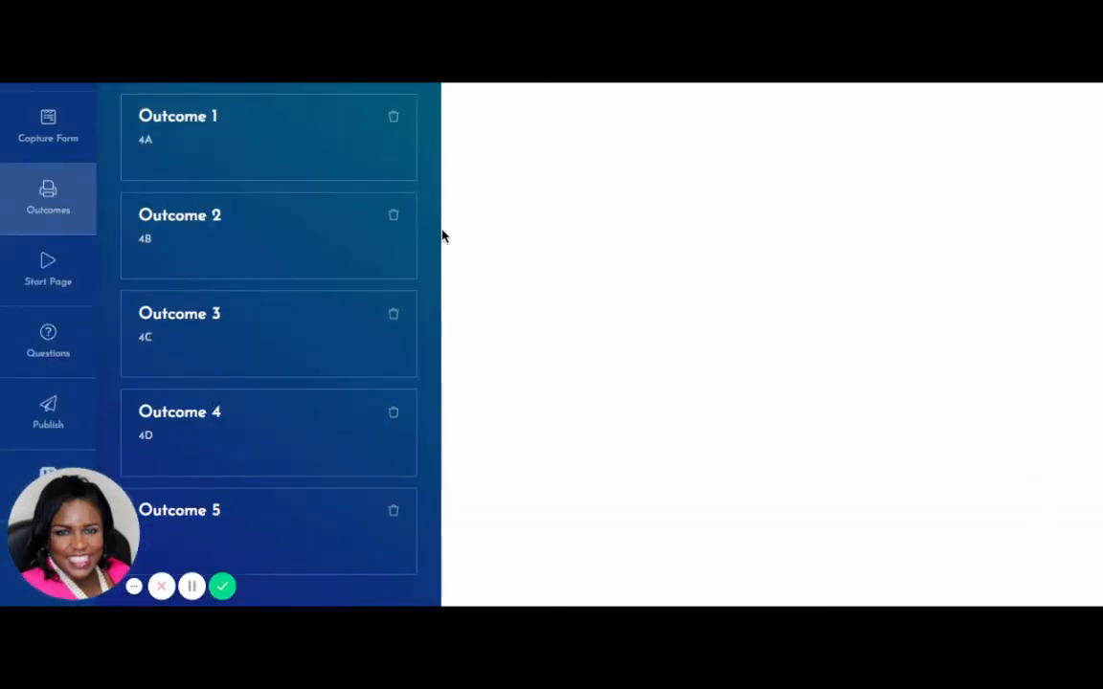
left_click(310, 559)
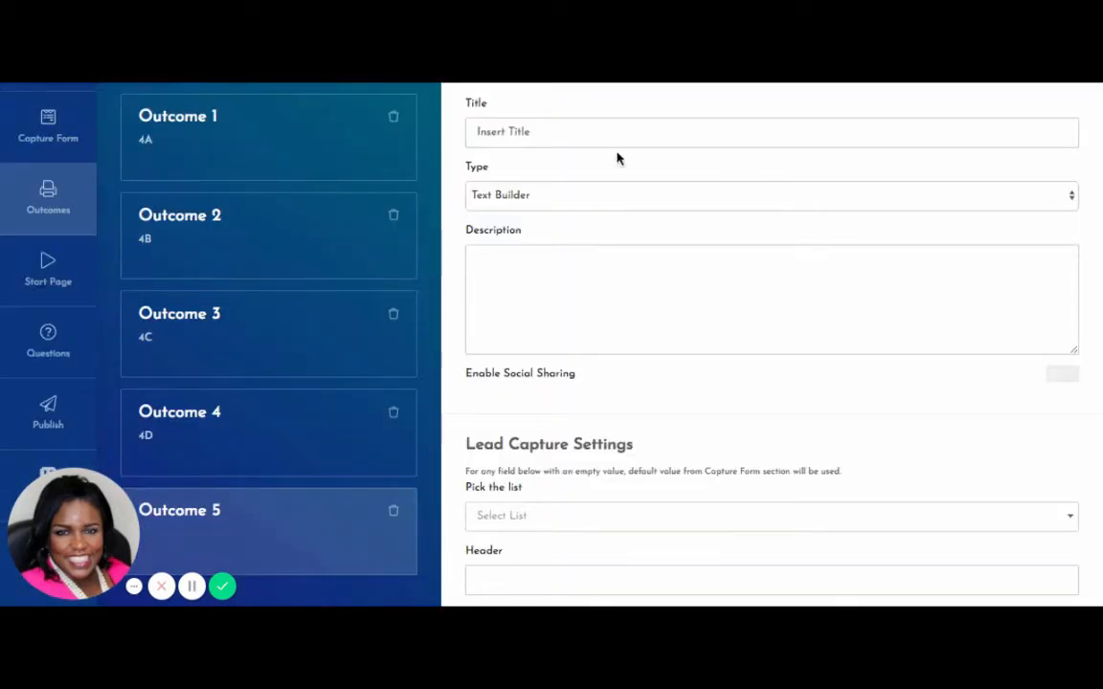
left_click(571, 256)
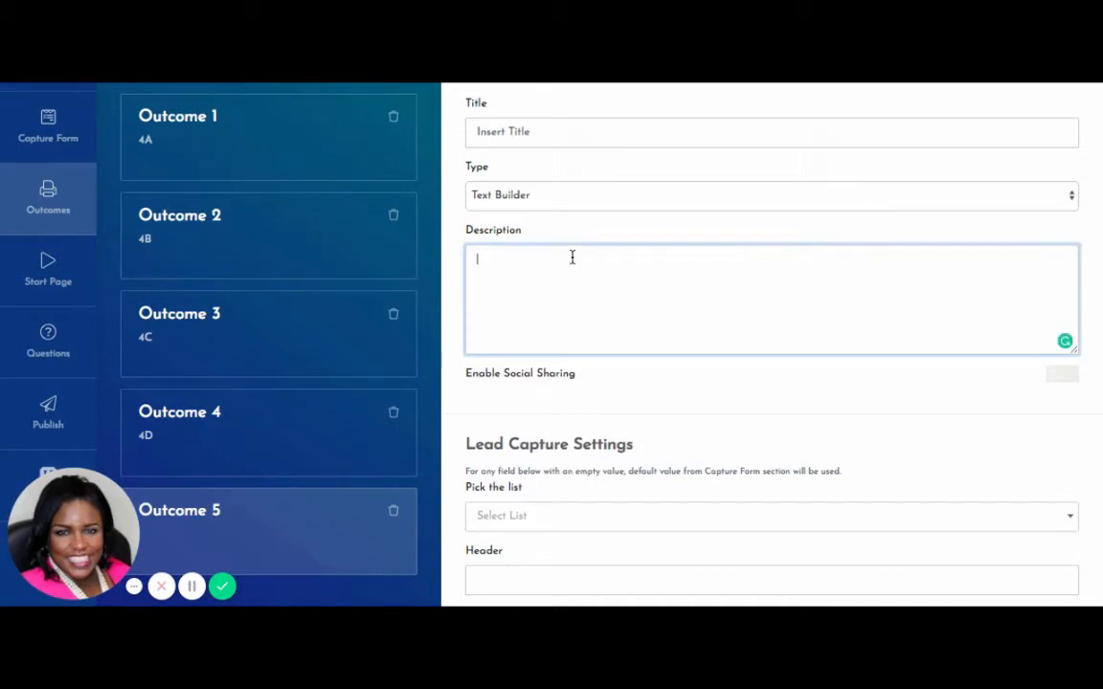
Title Outcome 5 '4E', keeping it a Text Builder with an empty description.
left_click(550, 132)
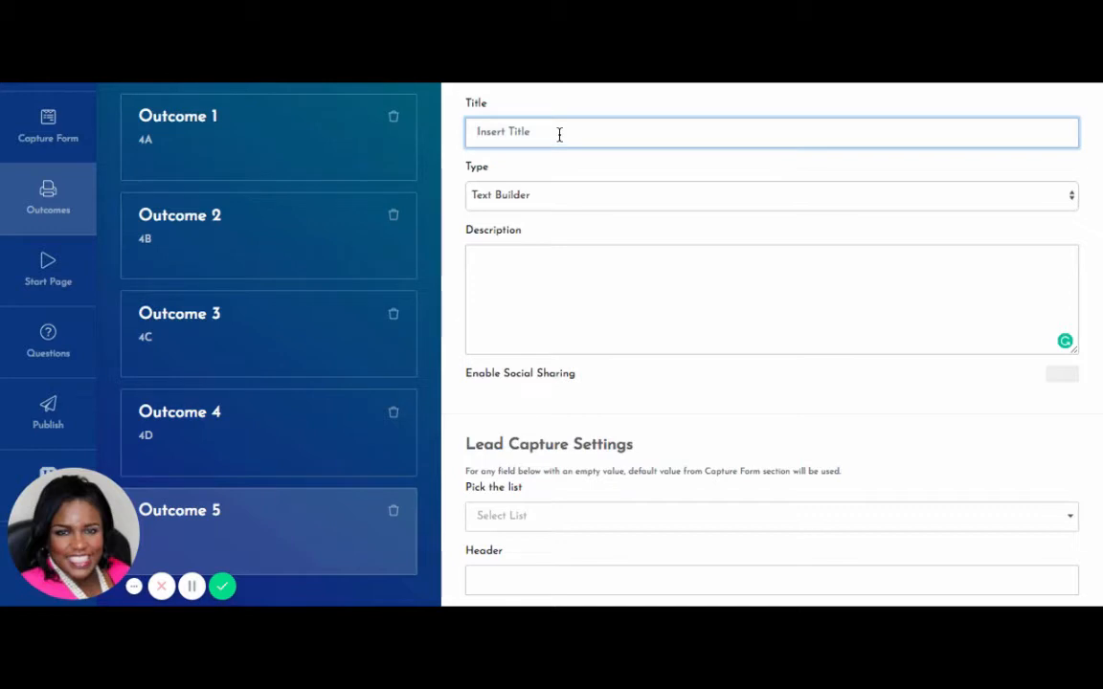
type("4E")
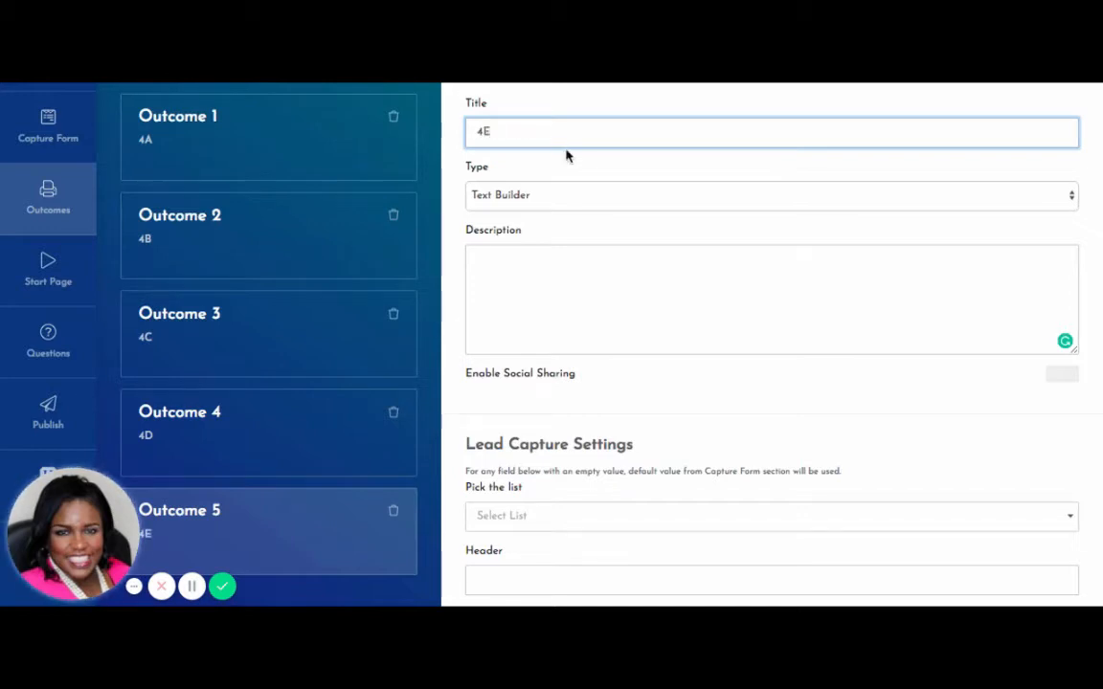
left_click(579, 205)
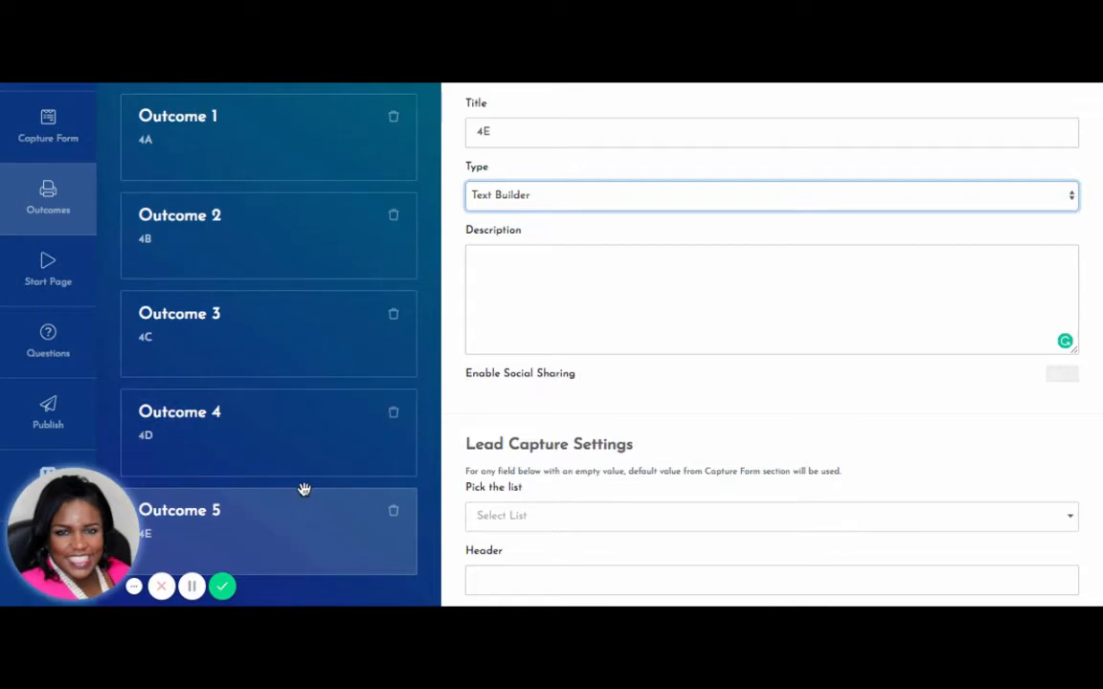
left_click(512, 266)
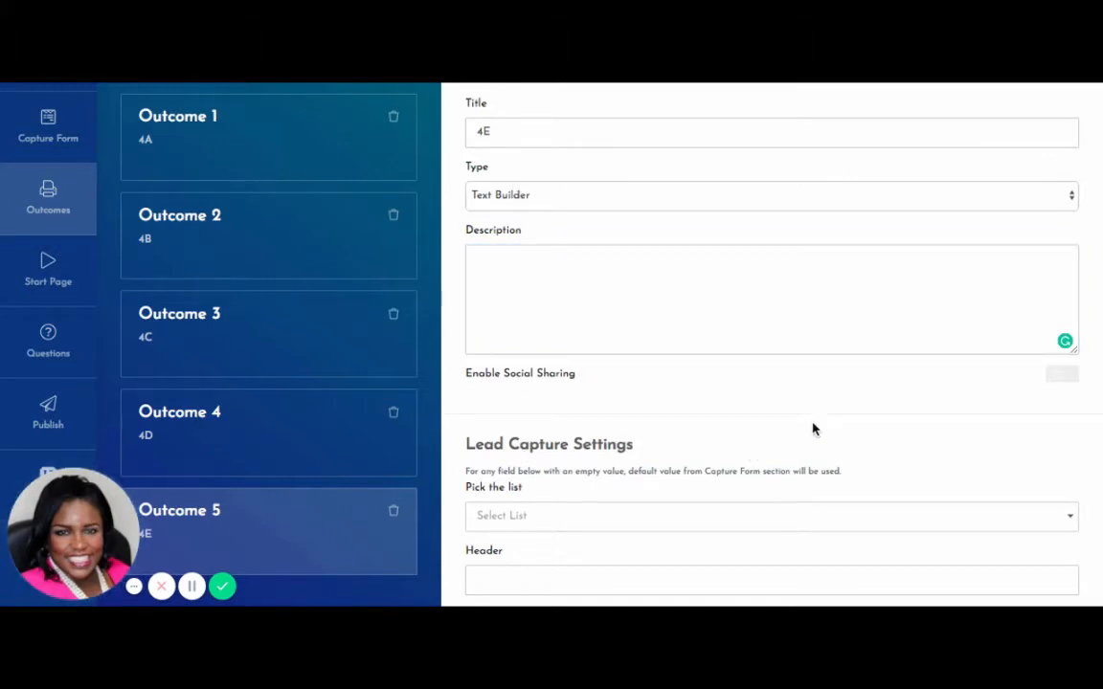
scroll(812, 428, "down", 3)
scroll(812, 428, "down", 5)
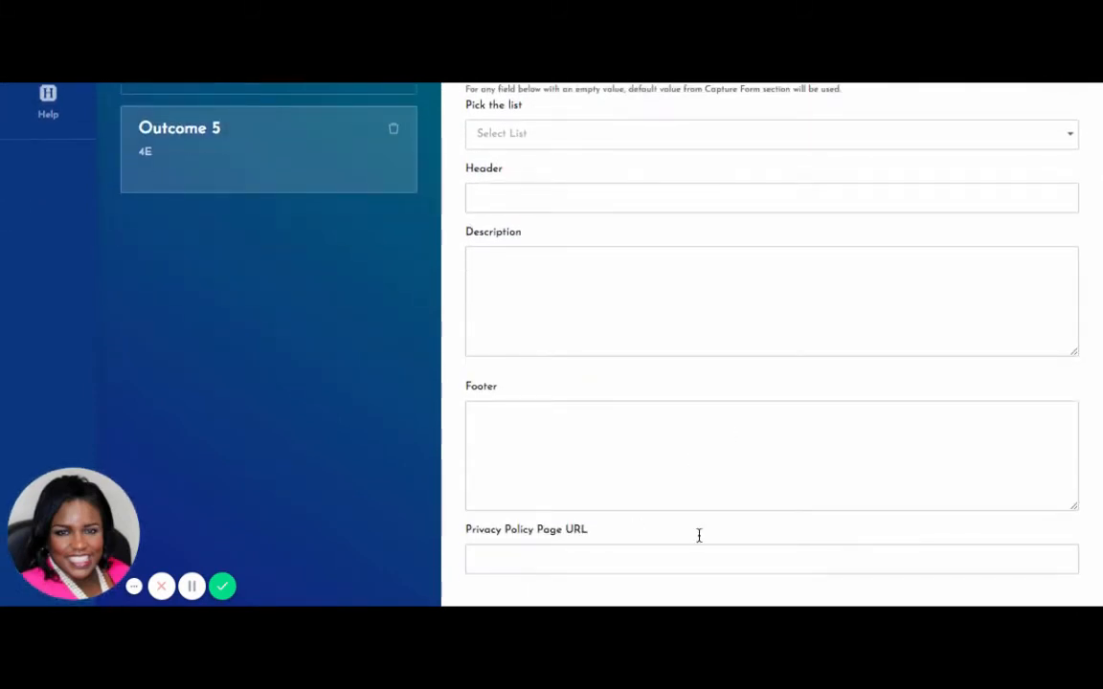
scroll(797, 351, "up", 1)
scroll(797, 350, "up", 10)
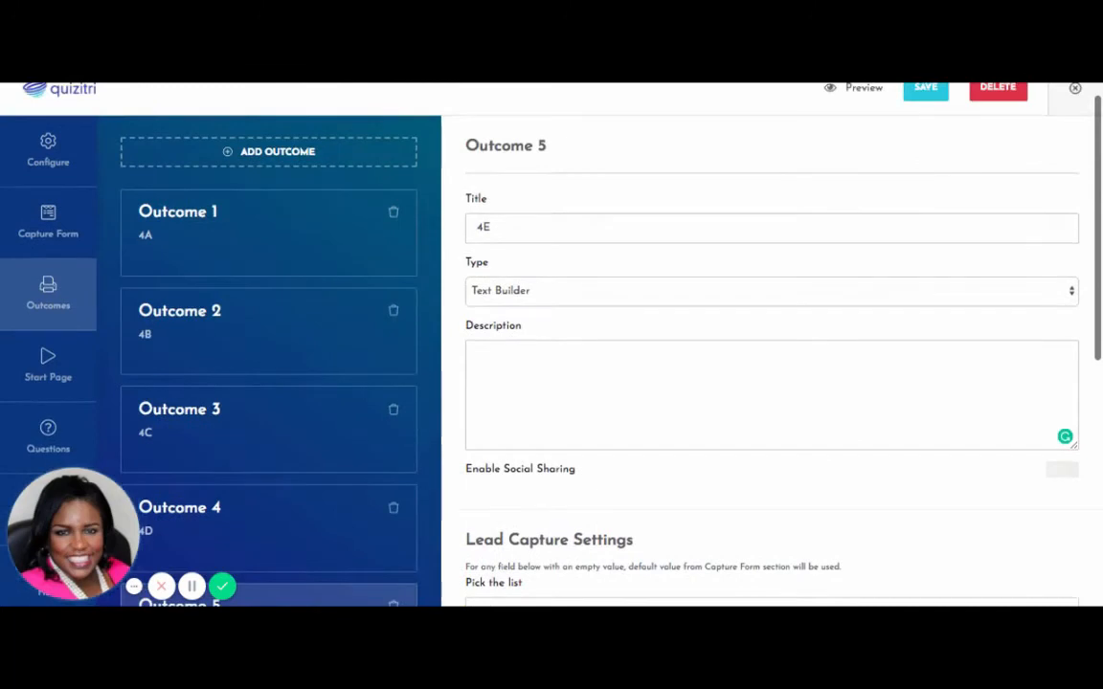
Change Outcome 5's type to Redirect URL.
left_click(1066, 289)
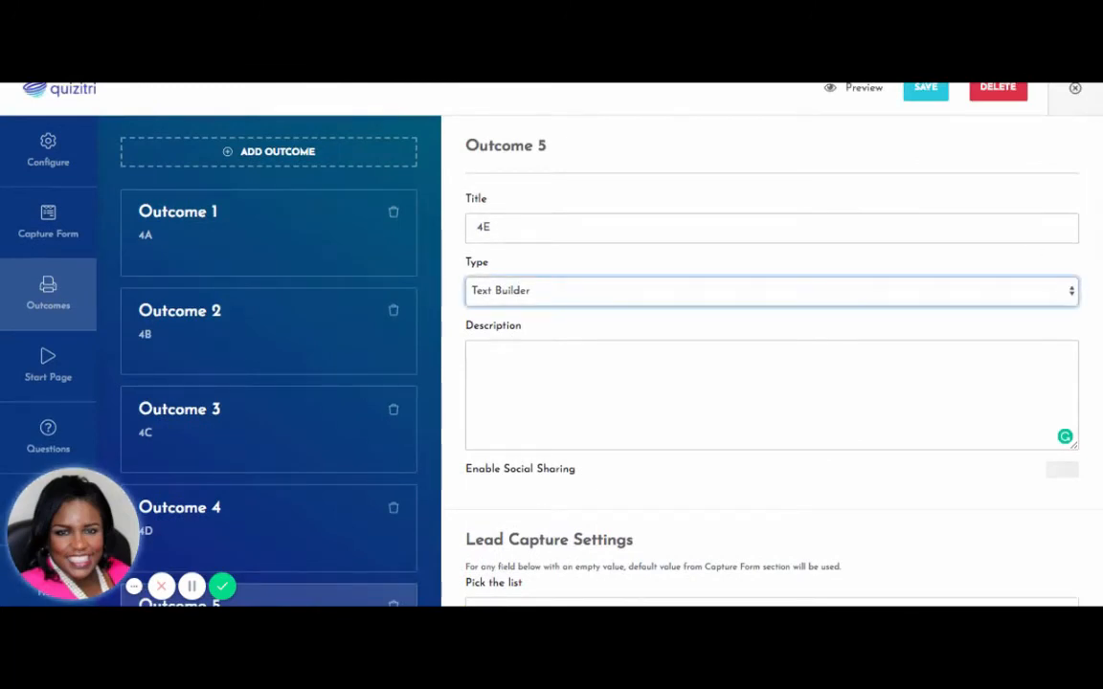
left_click(967, 311)
left_click(884, 363)
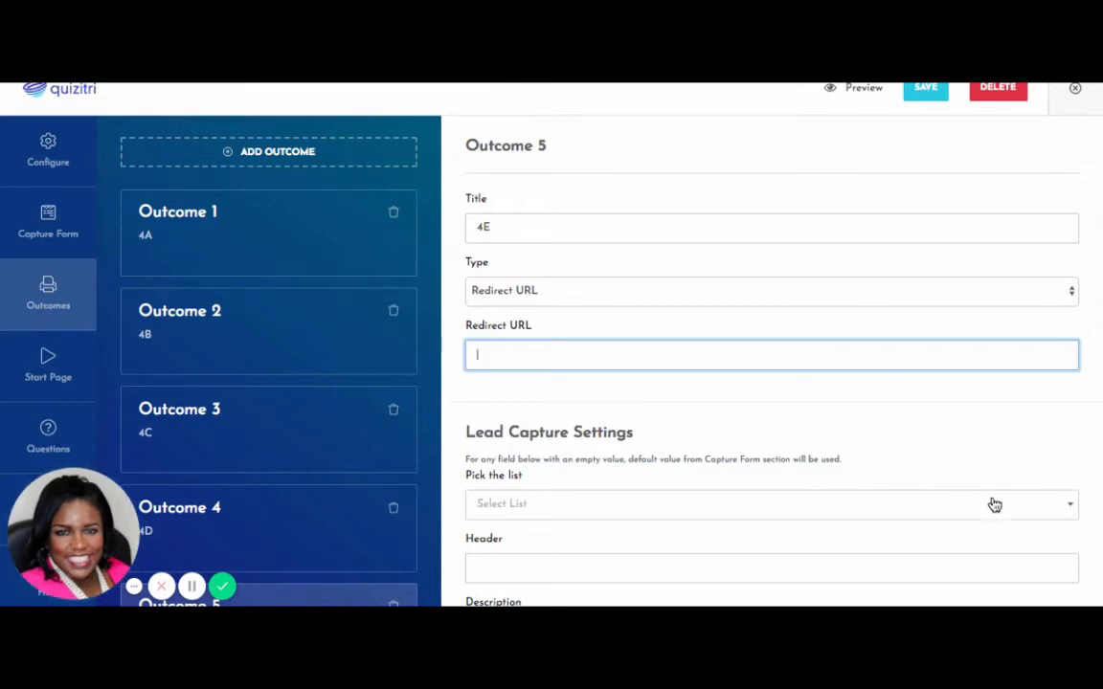
Pick the SMM IBuzz list for Outcome 5's lead capture, searching 'smm'.
left_click(1069, 511)
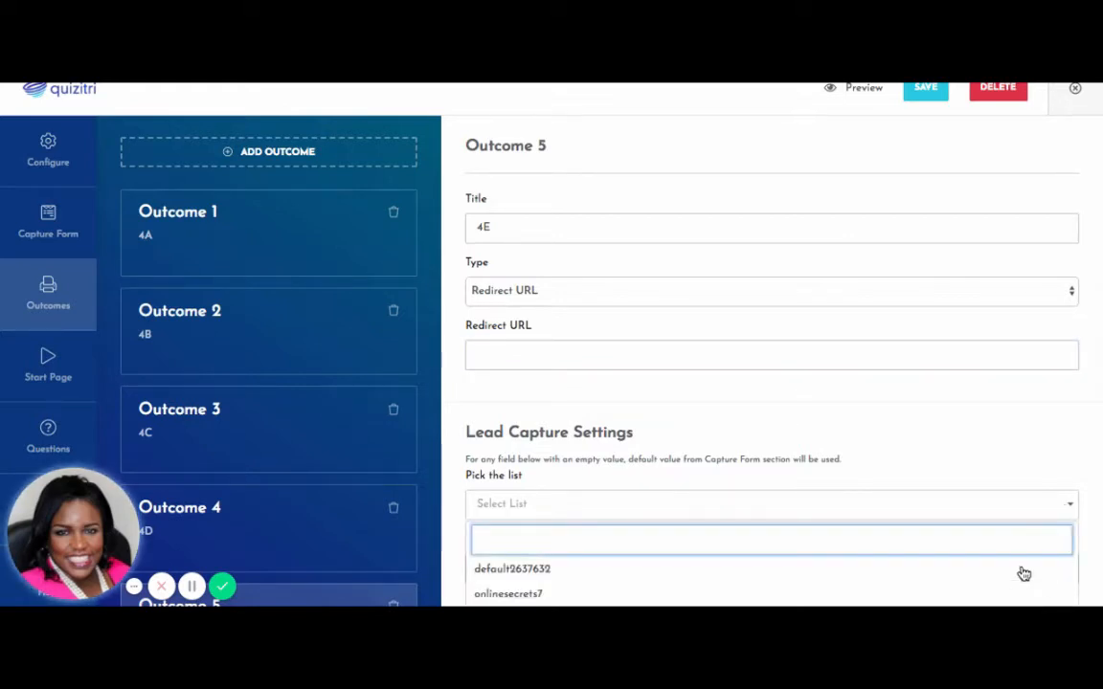
type("smm")
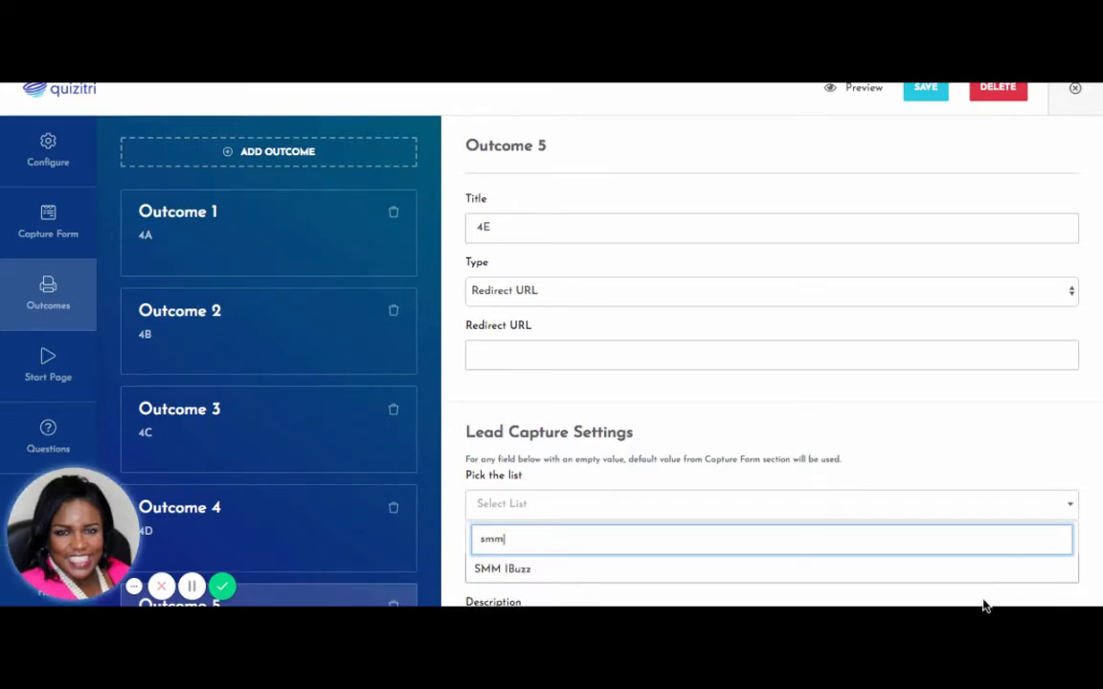
left_click(810, 570)
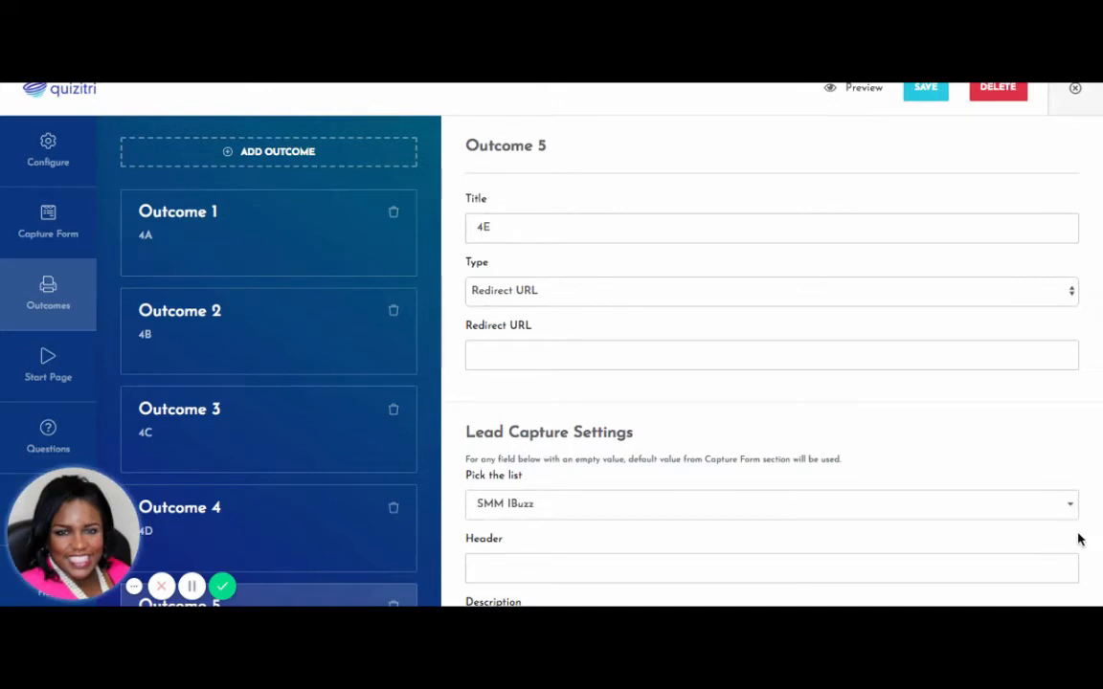
scroll(1058, 544, "down", 3)
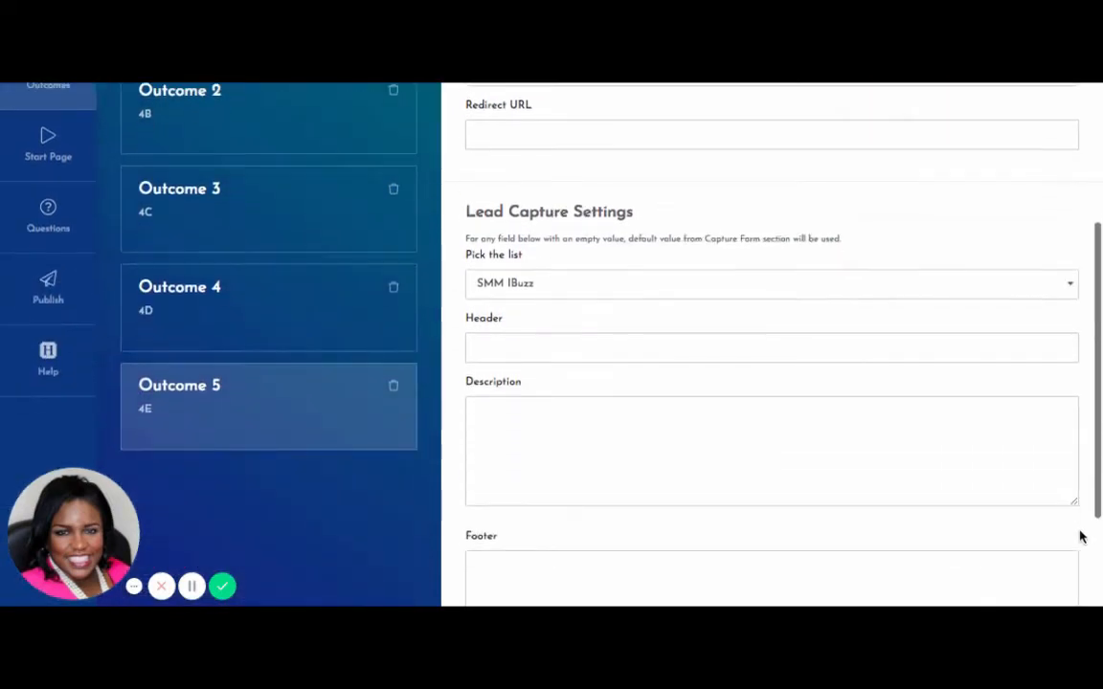
scroll(1078, 537, "down", 1)
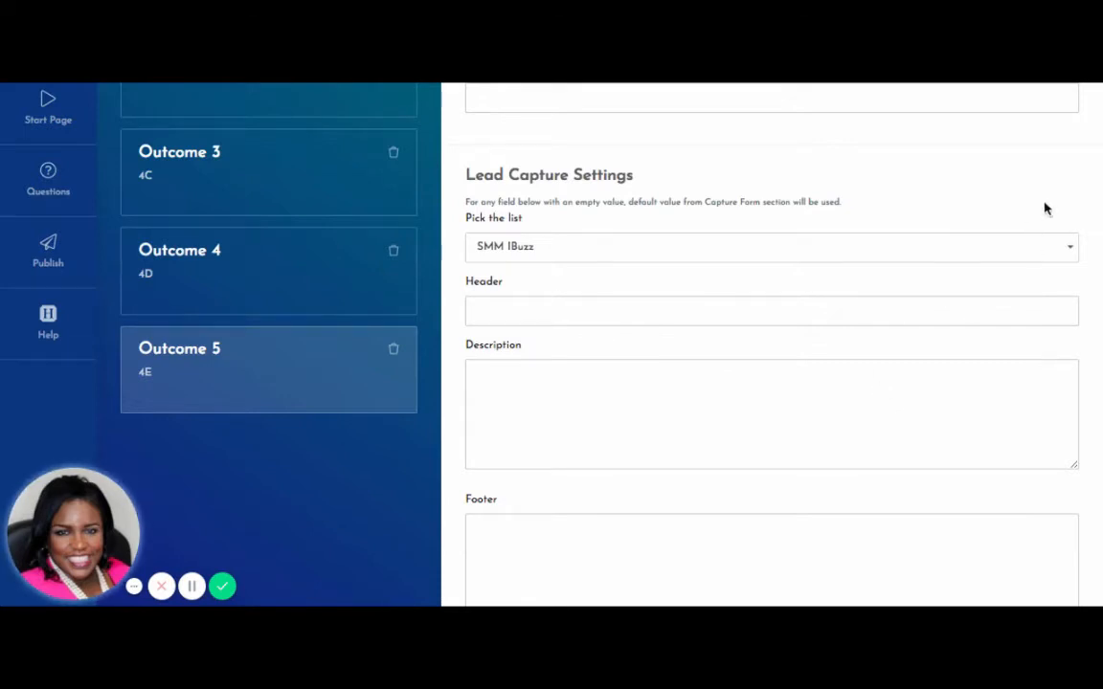
scroll(1053, 189, "down", 2)
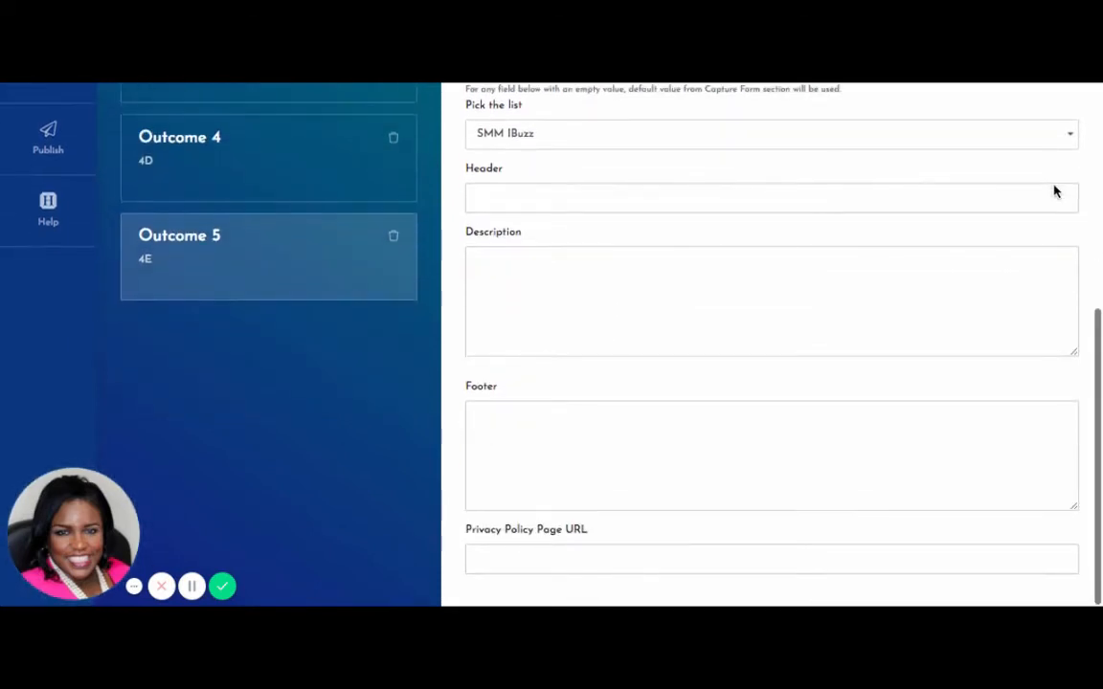
left_click(781, 554)
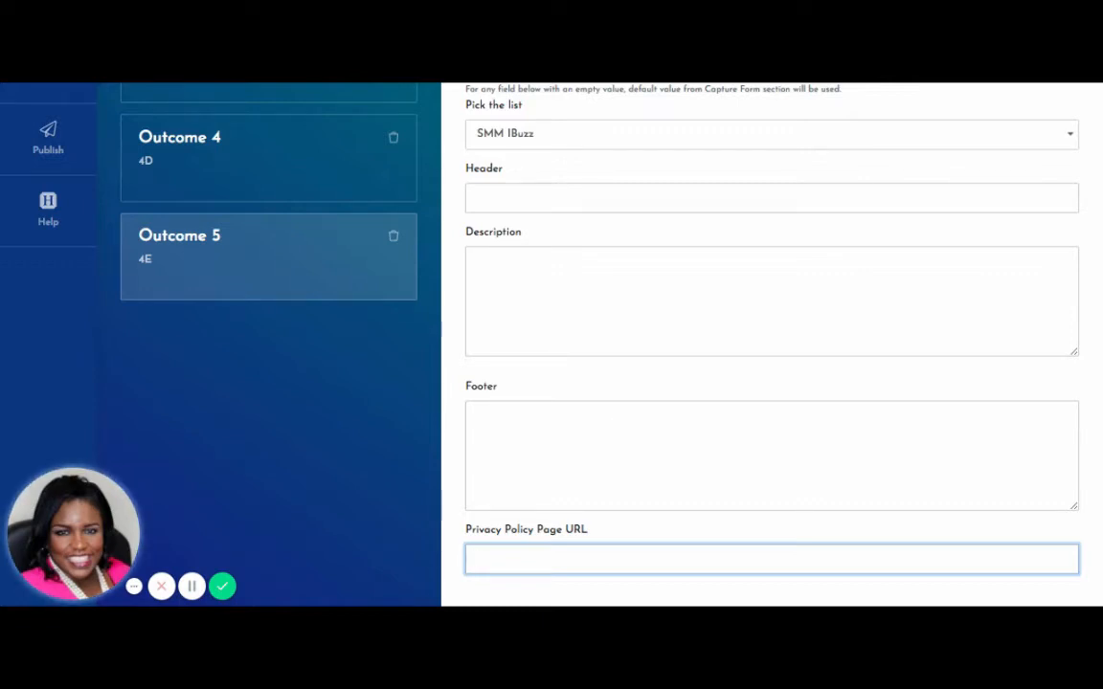
scroll(389, 417, "up", 4)
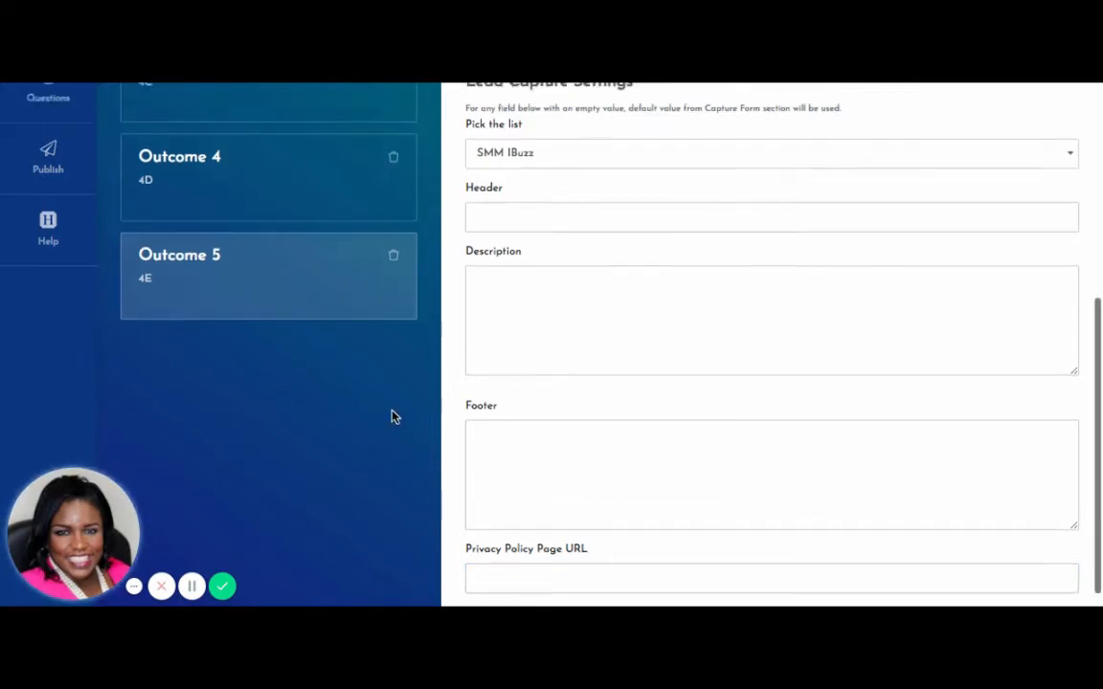
scroll(391, 416, "up", 5)
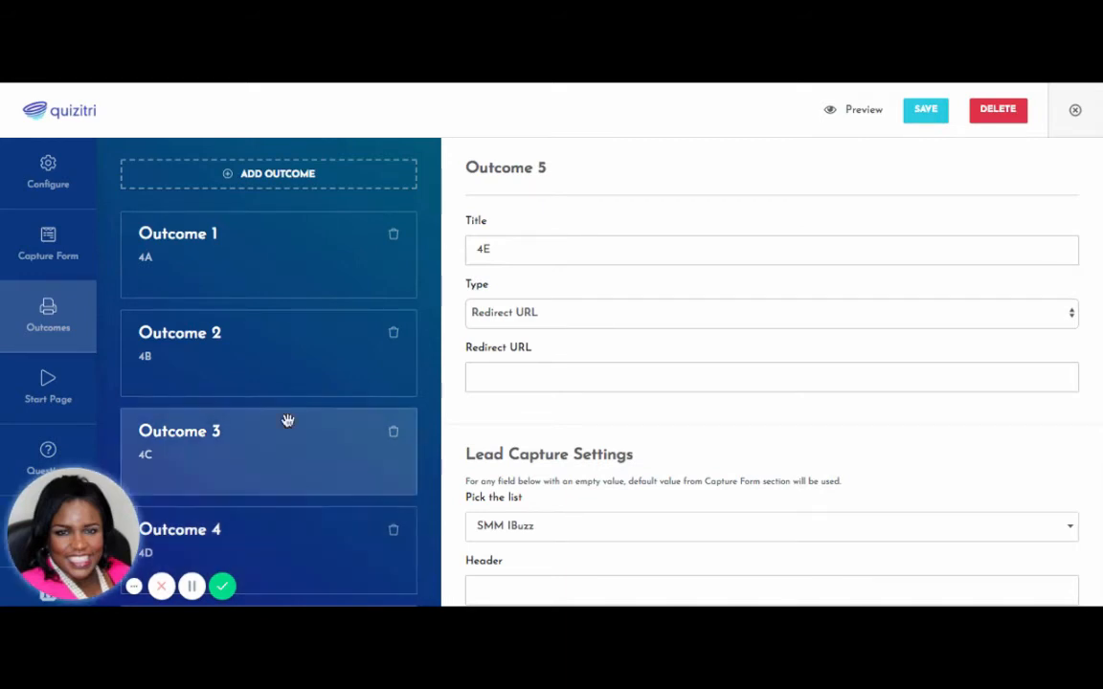
Change Outcome 1's type back to Text Builder.
left_click(306, 266)
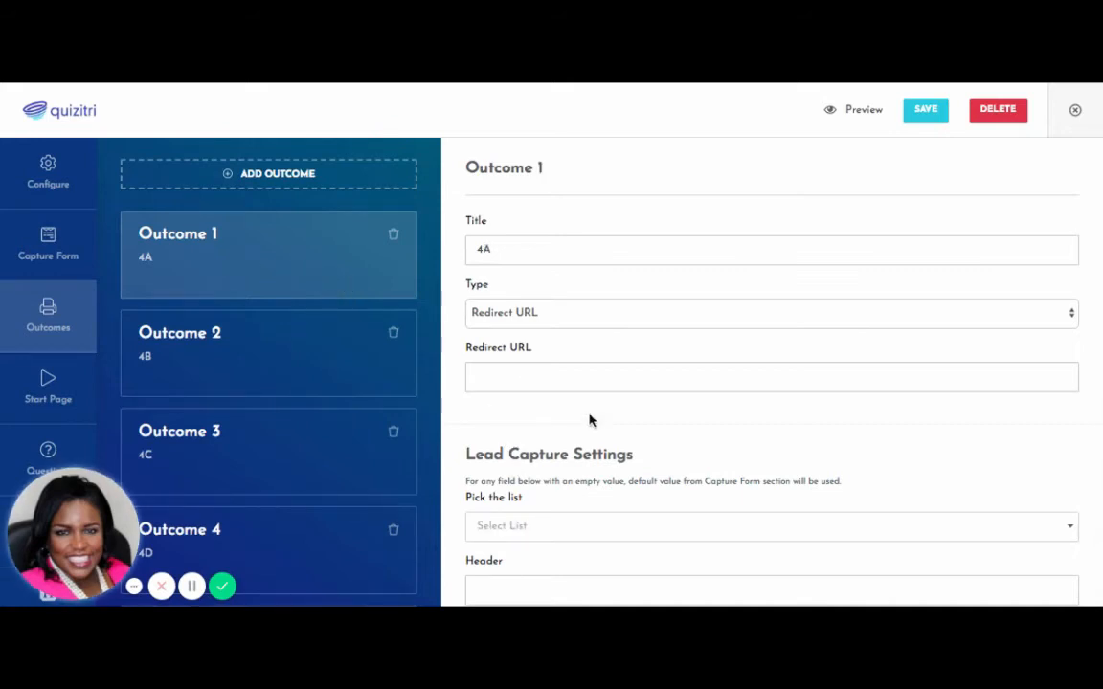
left_click(1074, 314)
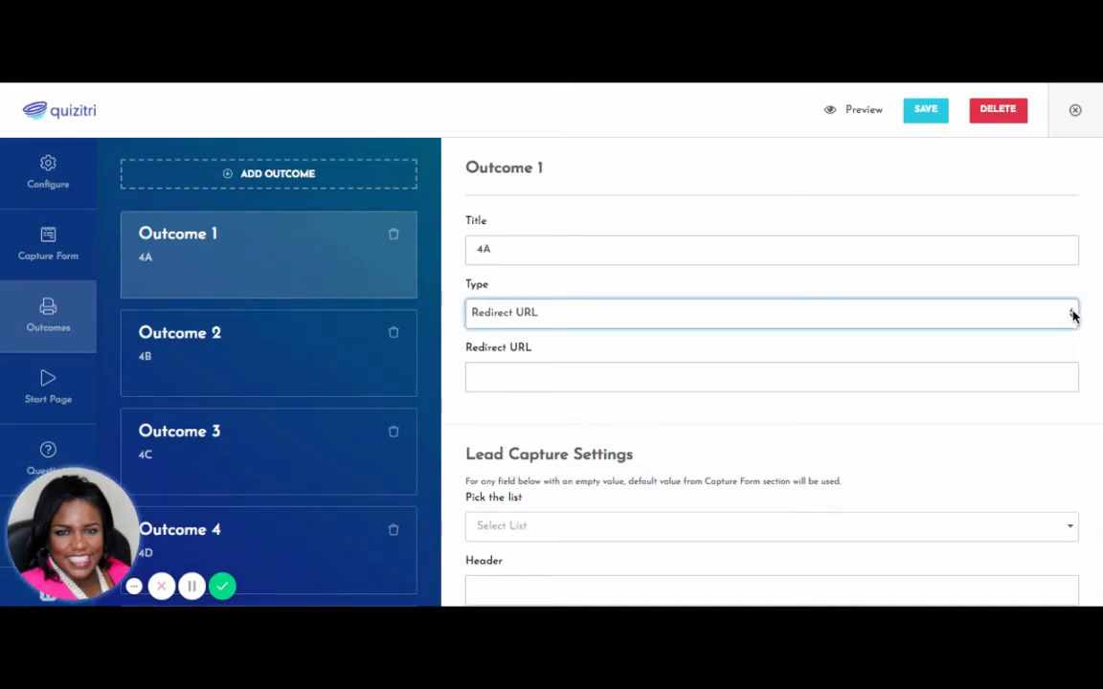
left_click(999, 325)
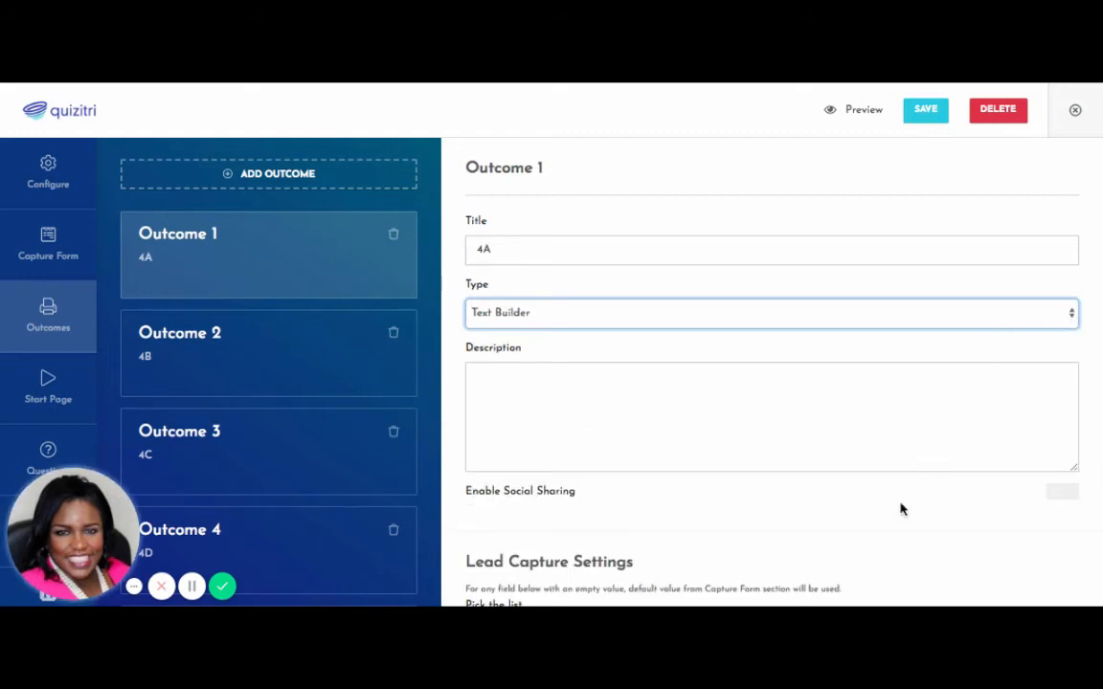
left_click(428, 543)
scroll(428, 543, "down", 5)
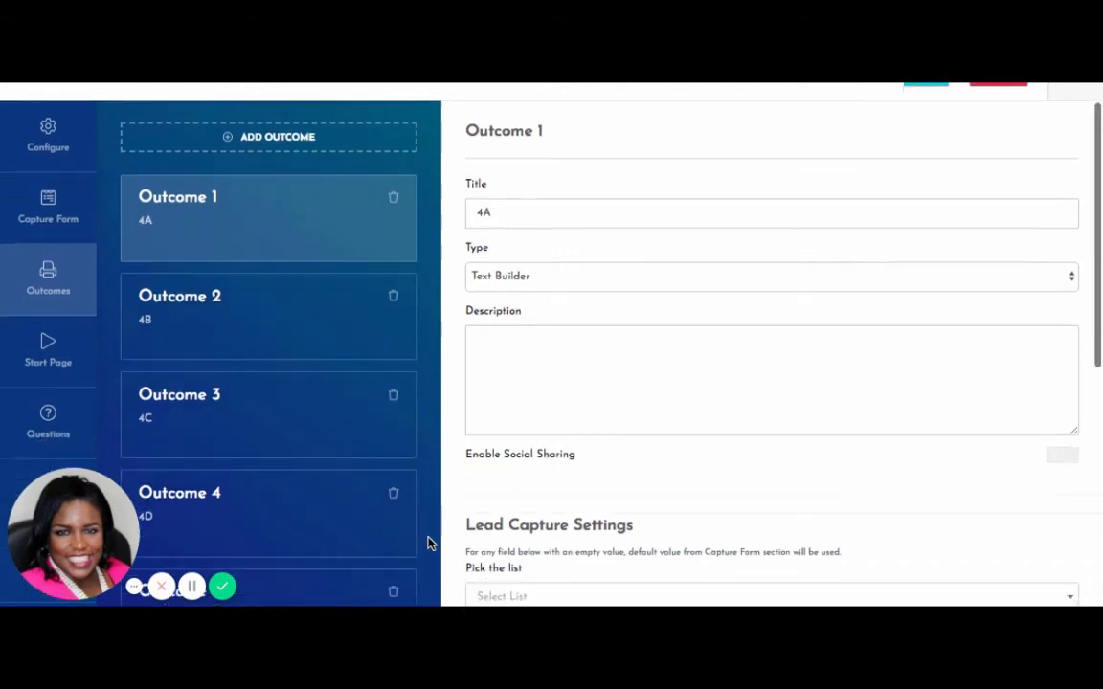
scroll(428, 543, "down", 6)
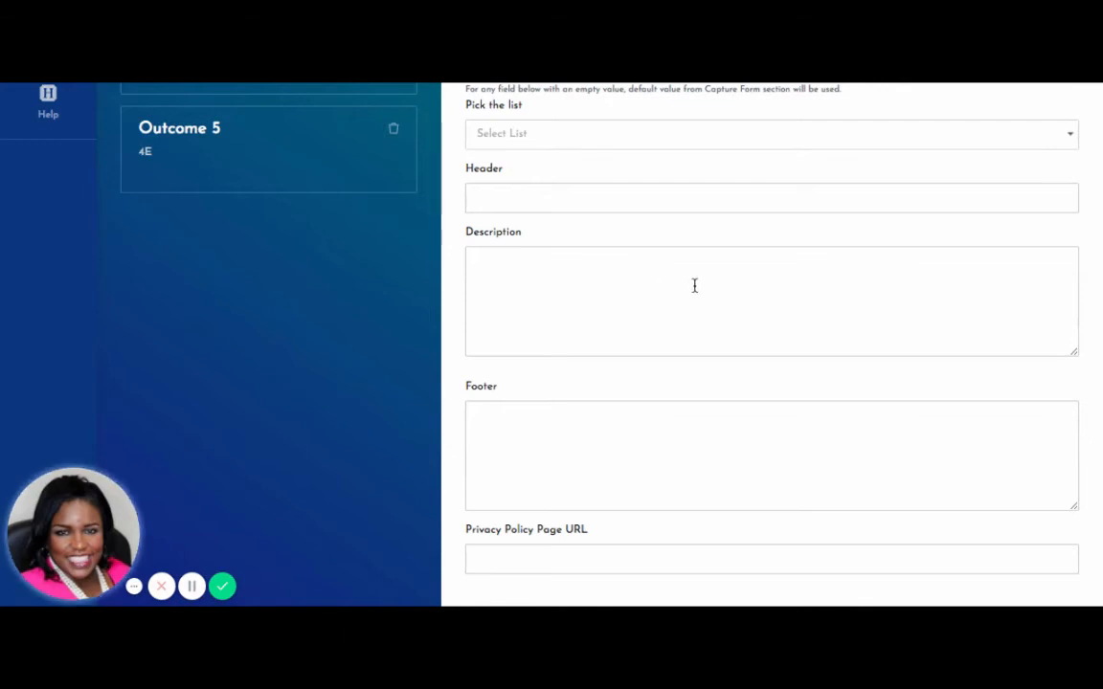
scroll(698, 493, "up", 1)
scroll(701, 490, "up", 10)
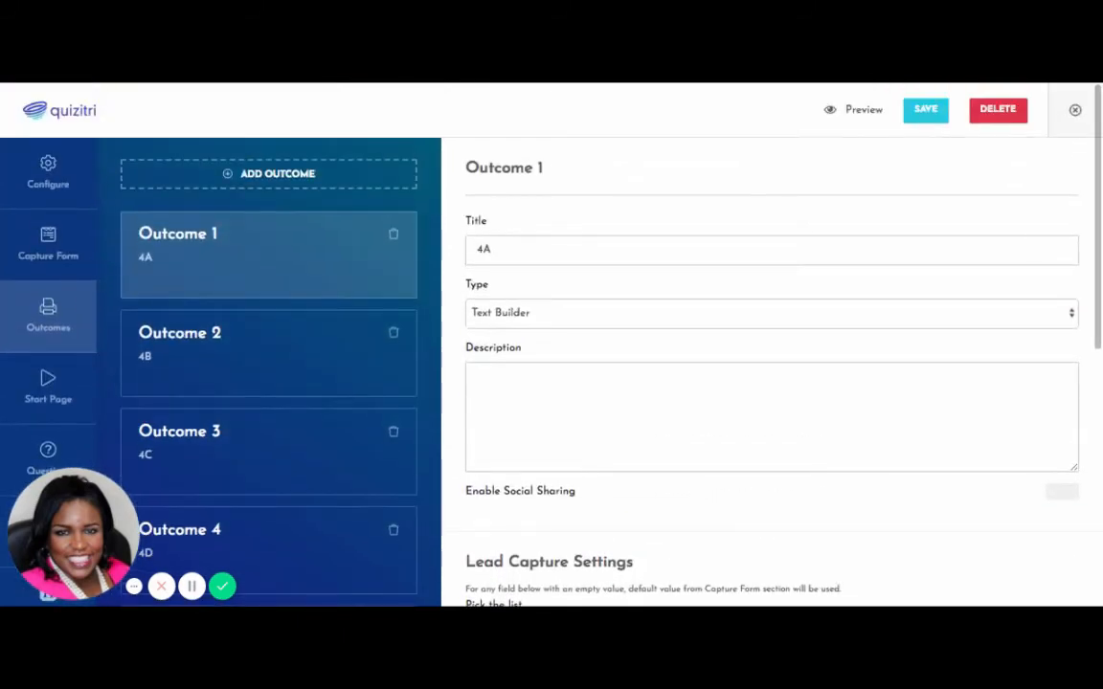
Save the quiz with outcomes 4A through 4E.
left_click(925, 111)
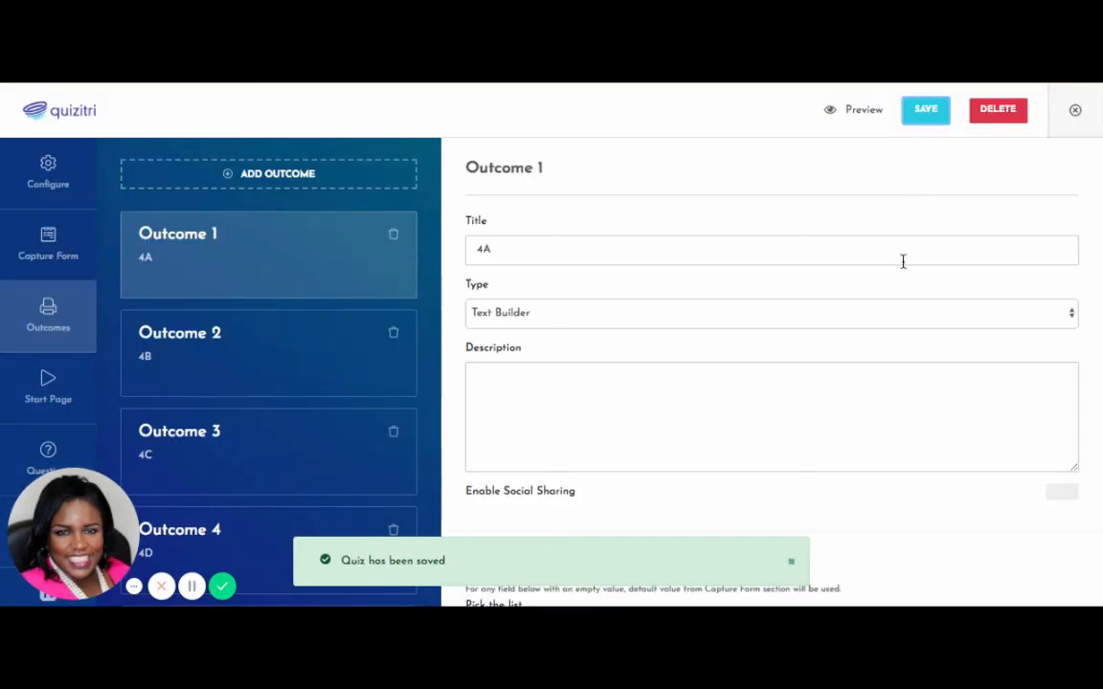
scroll(766, 531, "down", 1)
scroll(766, 532, "down", 3)
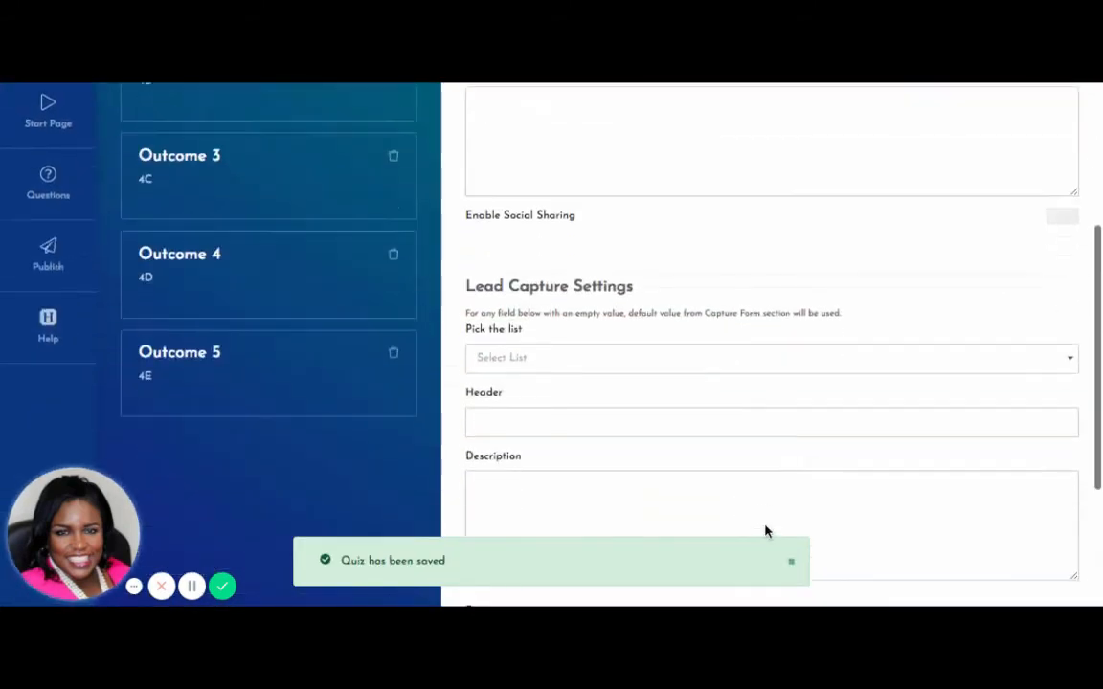
Publish the quiz from the Publish page to get its public URL and embed code.
left_click(54, 251)
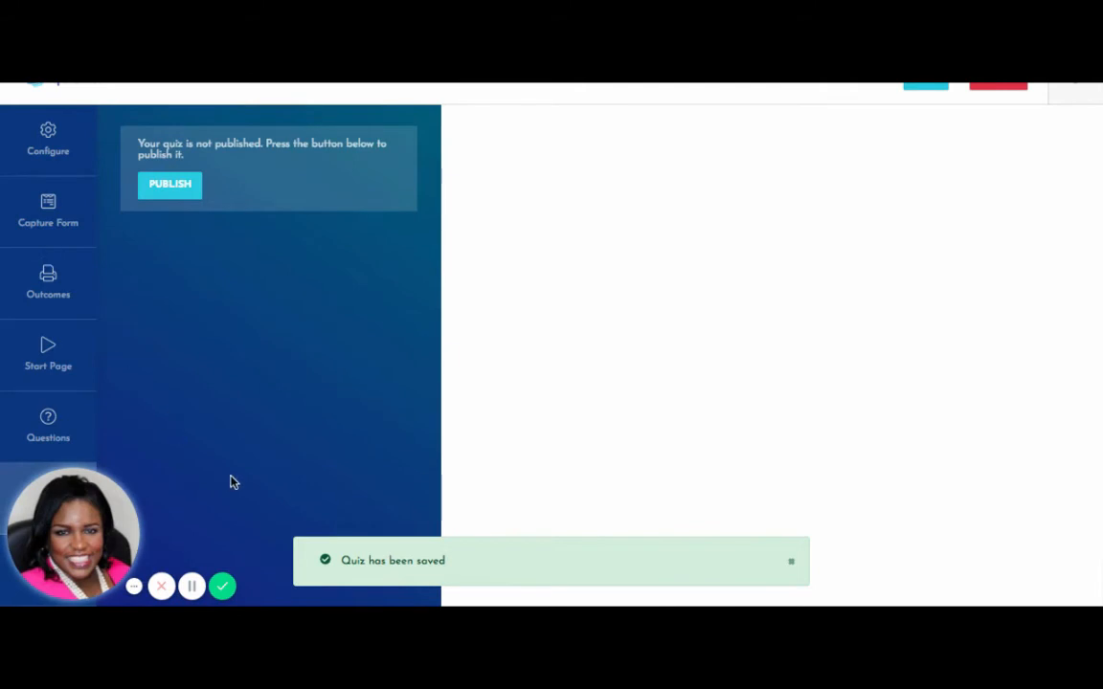
left_click(186, 201)
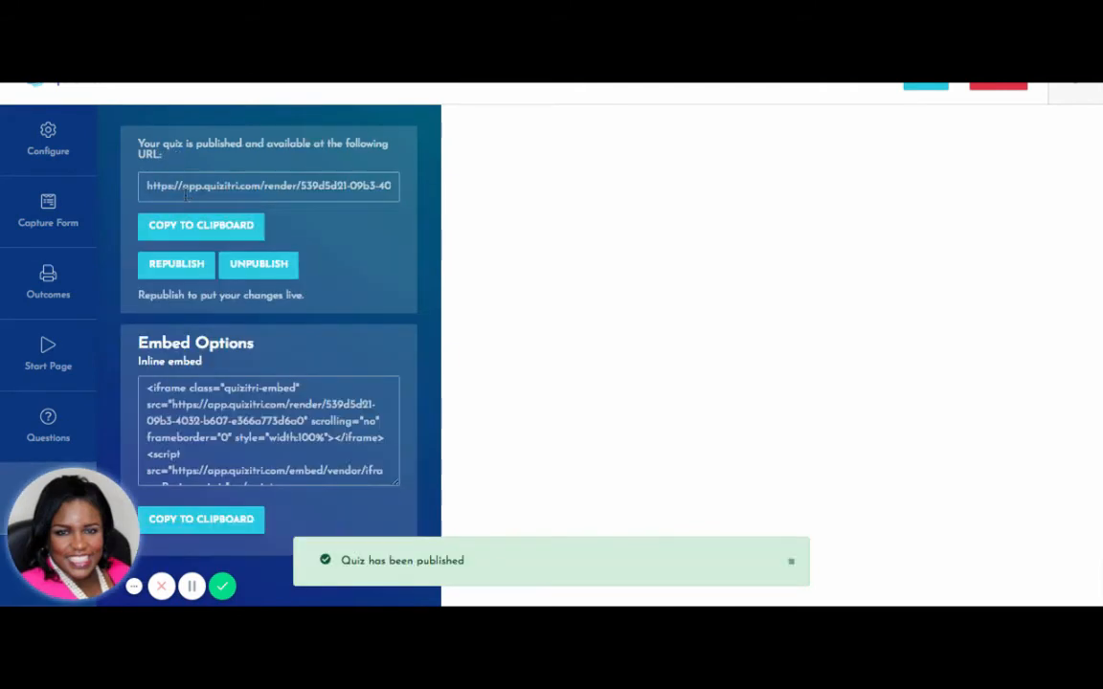